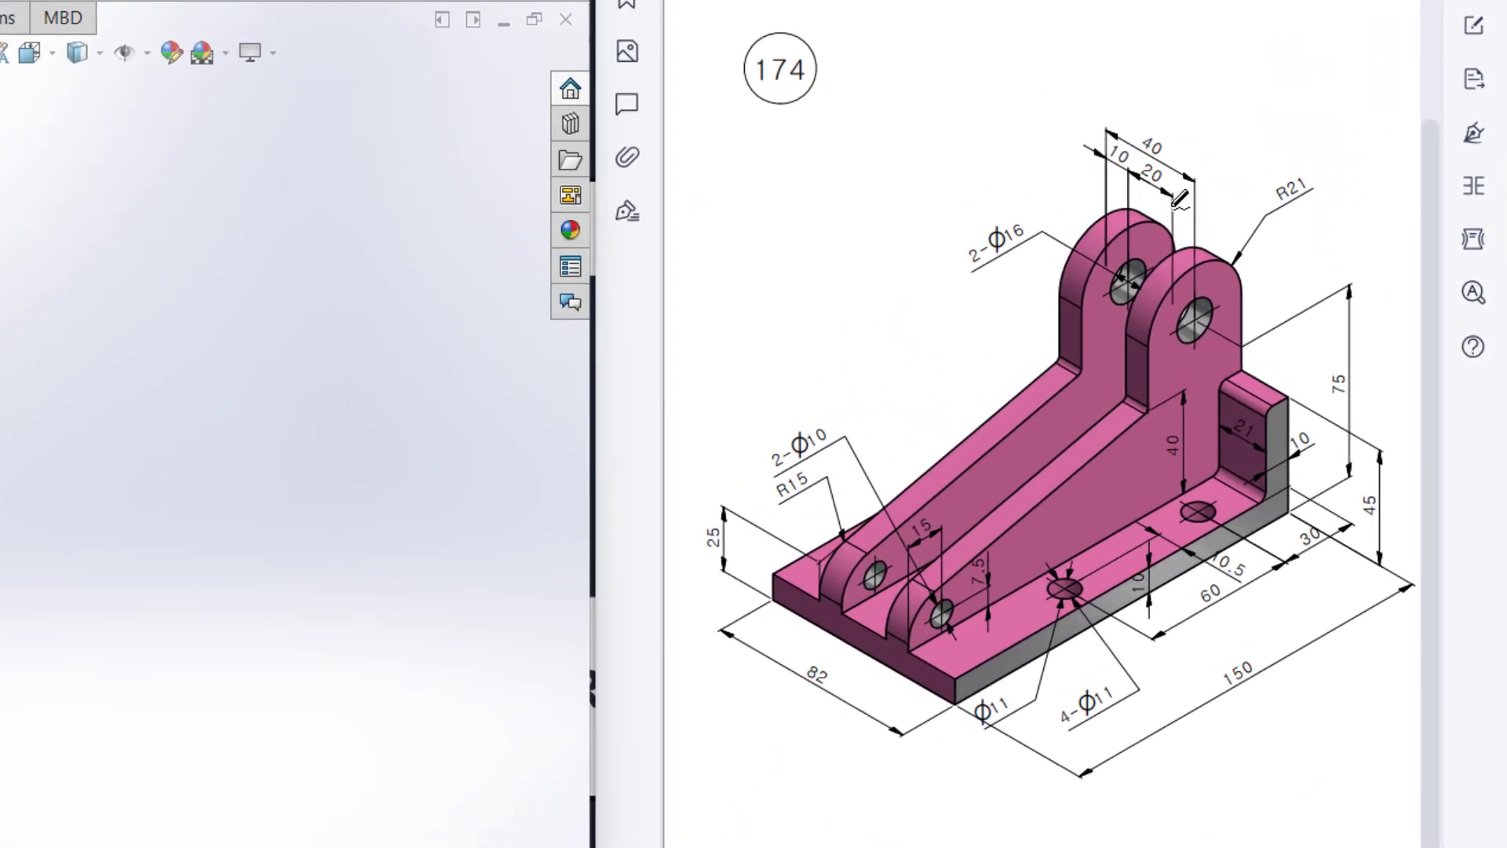
Step: Loop the part in red ink, trace the base front edge and upright, and circle the 150 length
mouse_move(1177, 157)
mouse_down()
mouse_move(1056, 177)
mouse_move(885, 491)
mouse_move(935, 710)
mouse_move(1254, 515)
mouse_move(1222, 240)
mouse_move(1156, 190)
mouse_up()
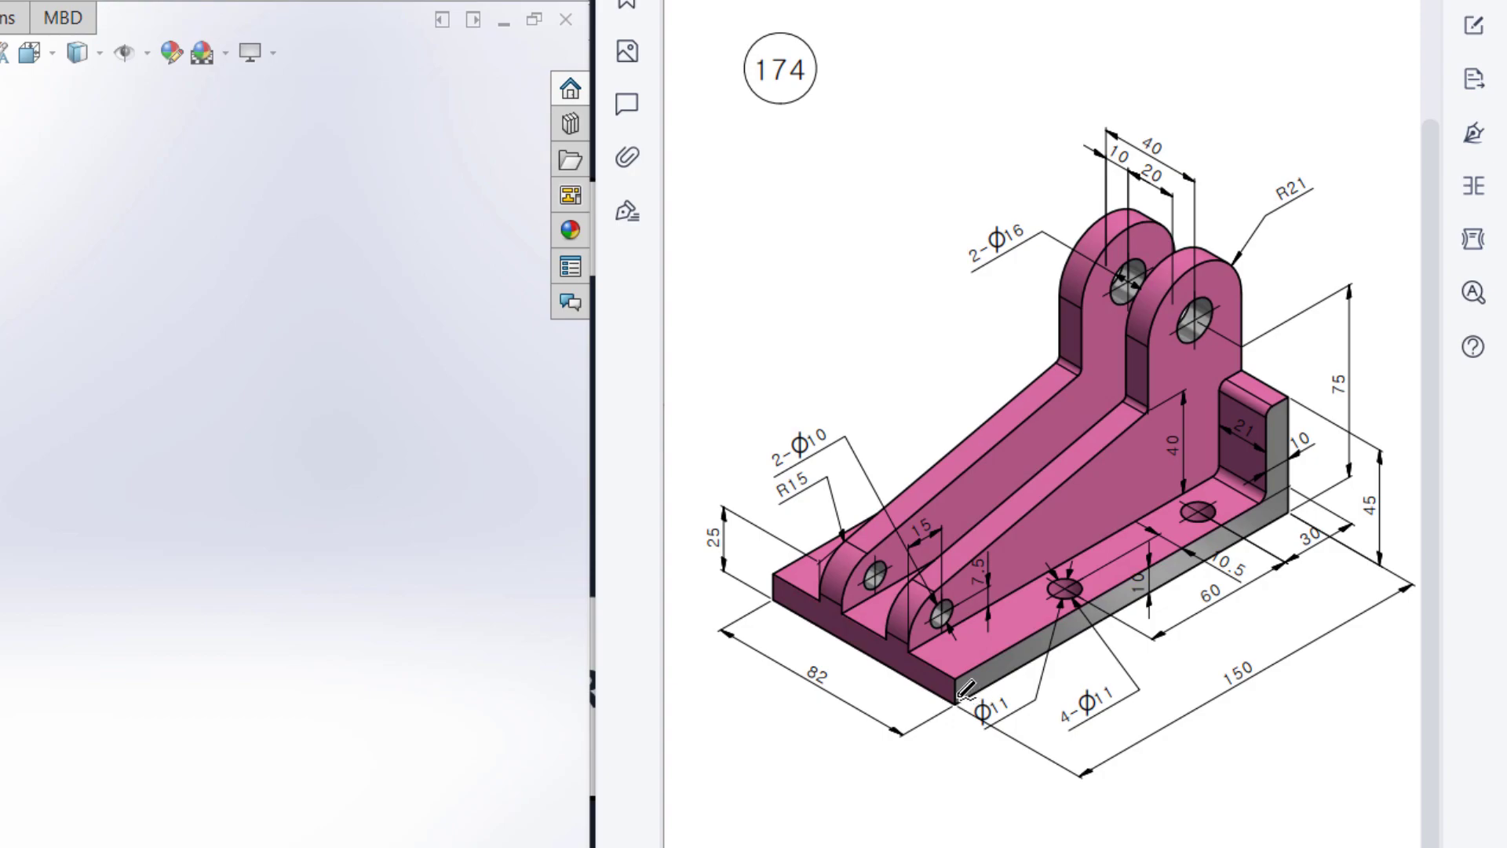
mouse_move(1009, 690)
mouse_down()
mouse_move(1168, 599)
mouse_move(1297, 492)
mouse_move(1287, 414)
mouse_move(1237, 453)
mouse_move(1202, 576)
mouse_move(1016, 653)
mouse_move(1006, 641)
mouse_move(985, 681)
mouse_move(1295, 519)
mouse_up()
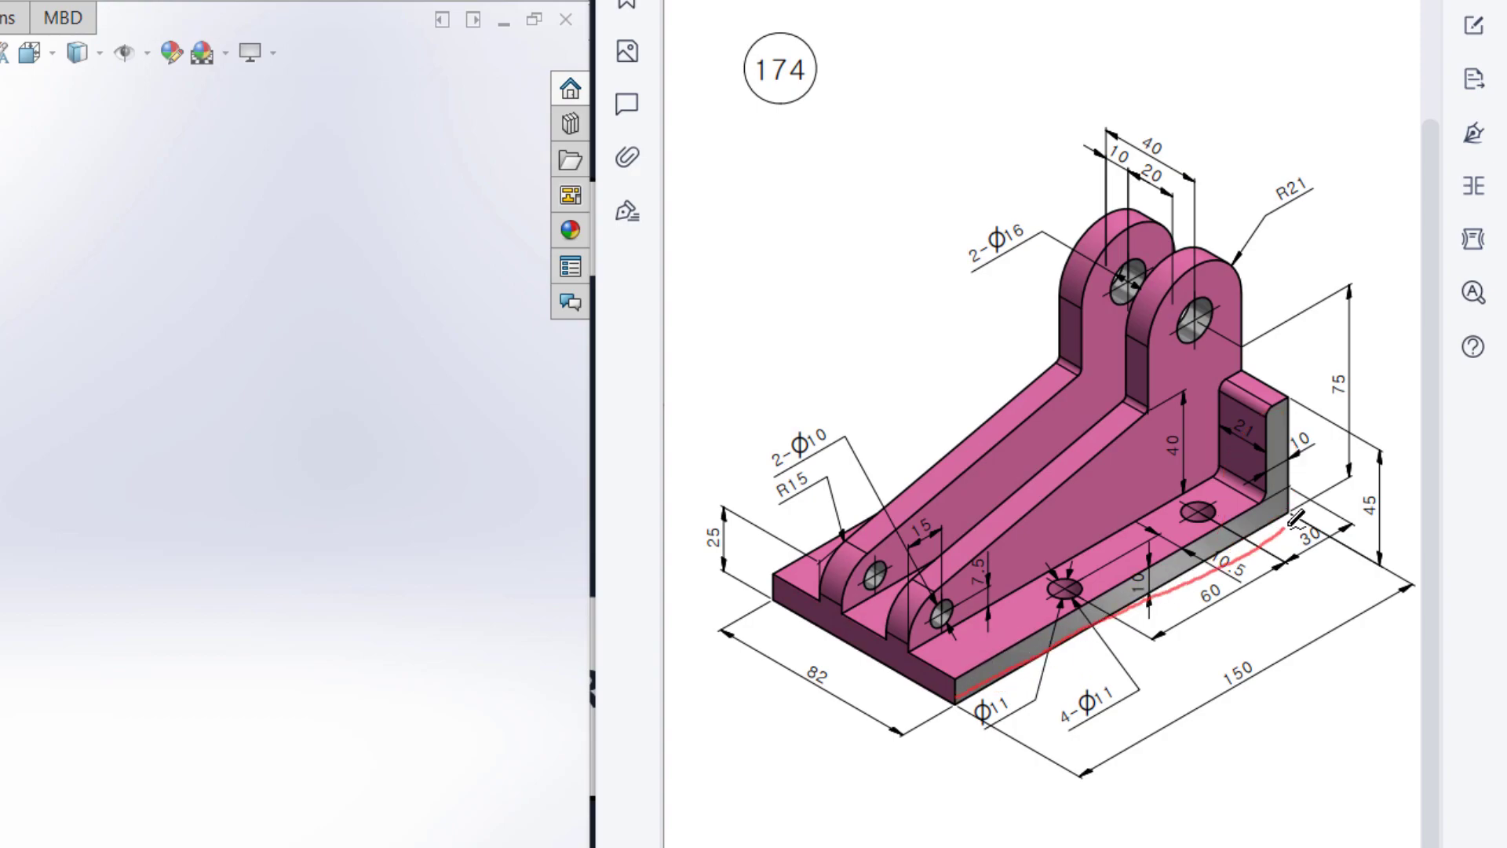
mouse_move(1251, 654)
mouse_down()
mouse_move(1201, 676)
mouse_move(1220, 699)
mouse_move(1263, 670)
mouse_move(1237, 652)
mouse_up()
drag(1293, 510, 1288, 423)
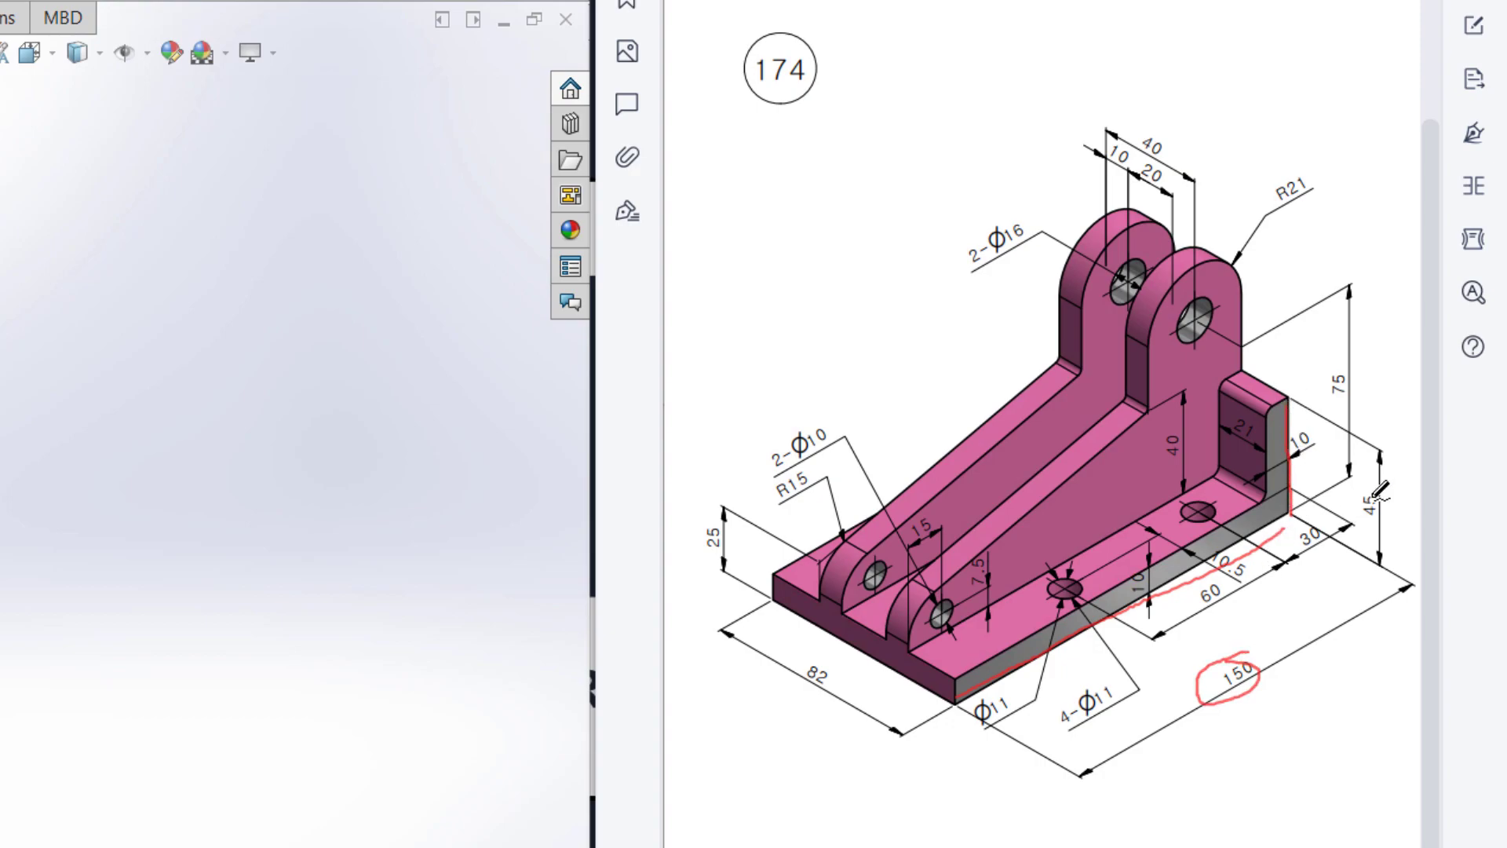
Step: Circle the 45, 10 and 82 dimensions in red and trace the upright's inner edge
mouse_move(1386, 486)
mouse_down()
mouse_move(1353, 489)
mouse_move(1352, 519)
mouse_move(1382, 519)
mouse_move(1379, 482)
mouse_up()
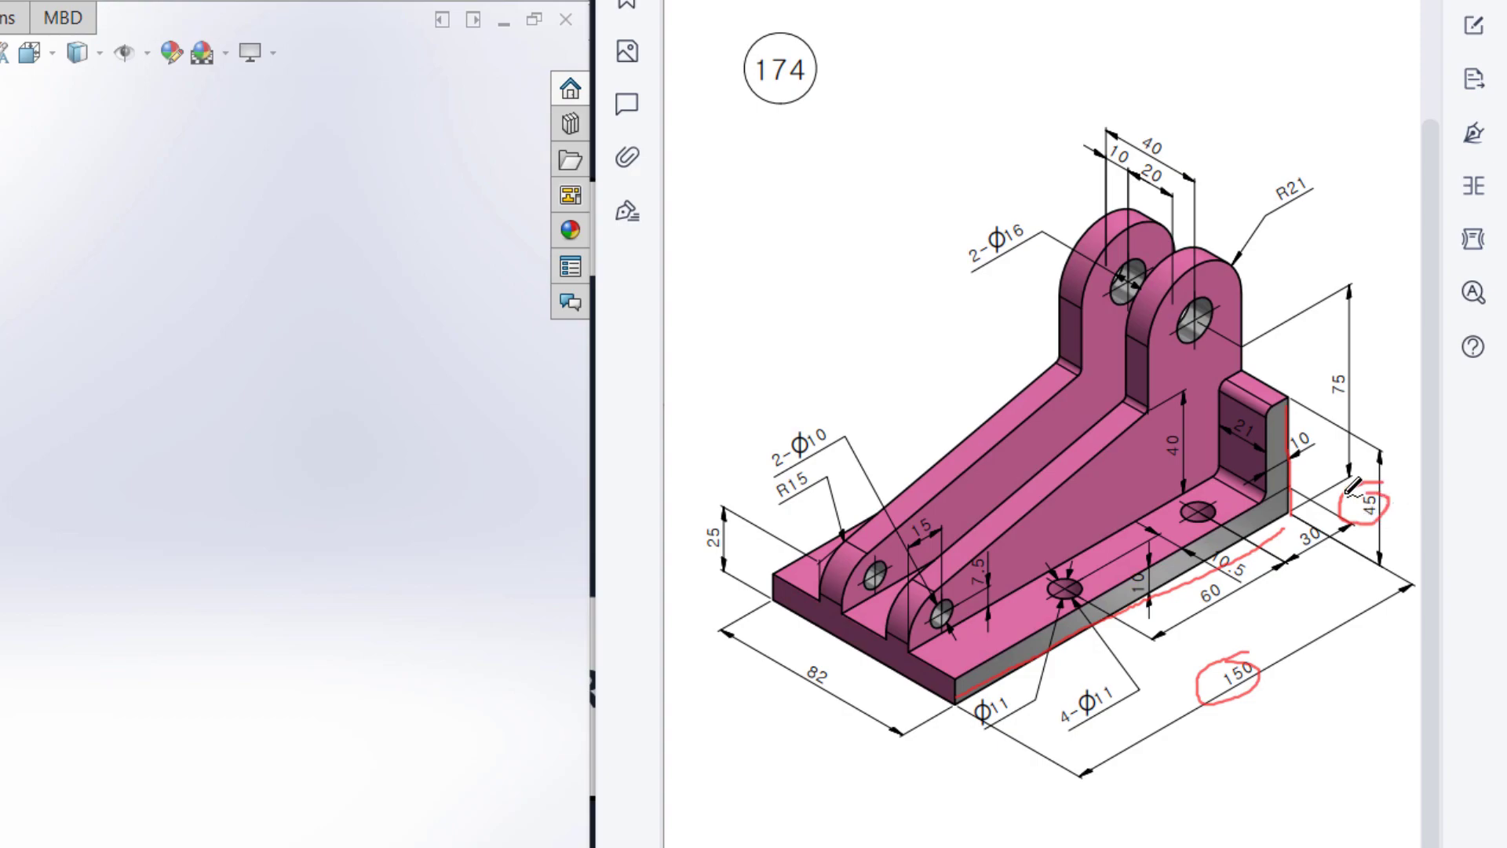
mouse_move(1267, 407)
mouse_down()
mouse_move(1266, 492)
mouse_move(1252, 506)
mouse_move(964, 663)
mouse_up()
mouse_move(1175, 561)
mouse_down()
mouse_move(1117, 580)
mouse_move(1132, 599)
mouse_move(1165, 572)
mouse_up()
mouse_move(1303, 431)
mouse_down()
mouse_move(1265, 466)
mouse_move(1333, 443)
mouse_move(1279, 475)
mouse_up()
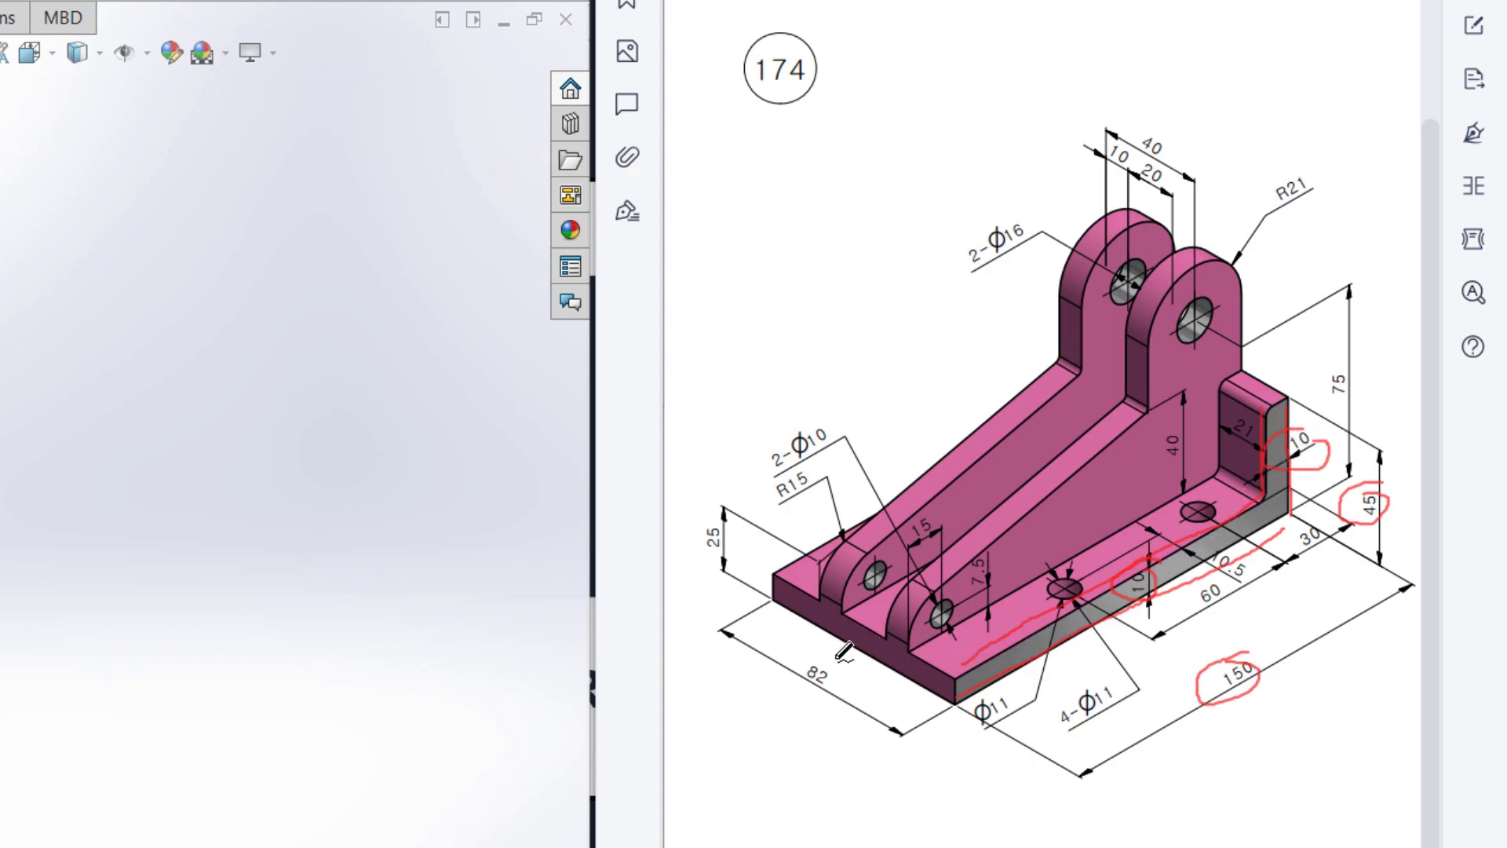
mouse_move(824, 658)
mouse_down()
mouse_move(806, 687)
mouse_move(834, 656)
mouse_up()
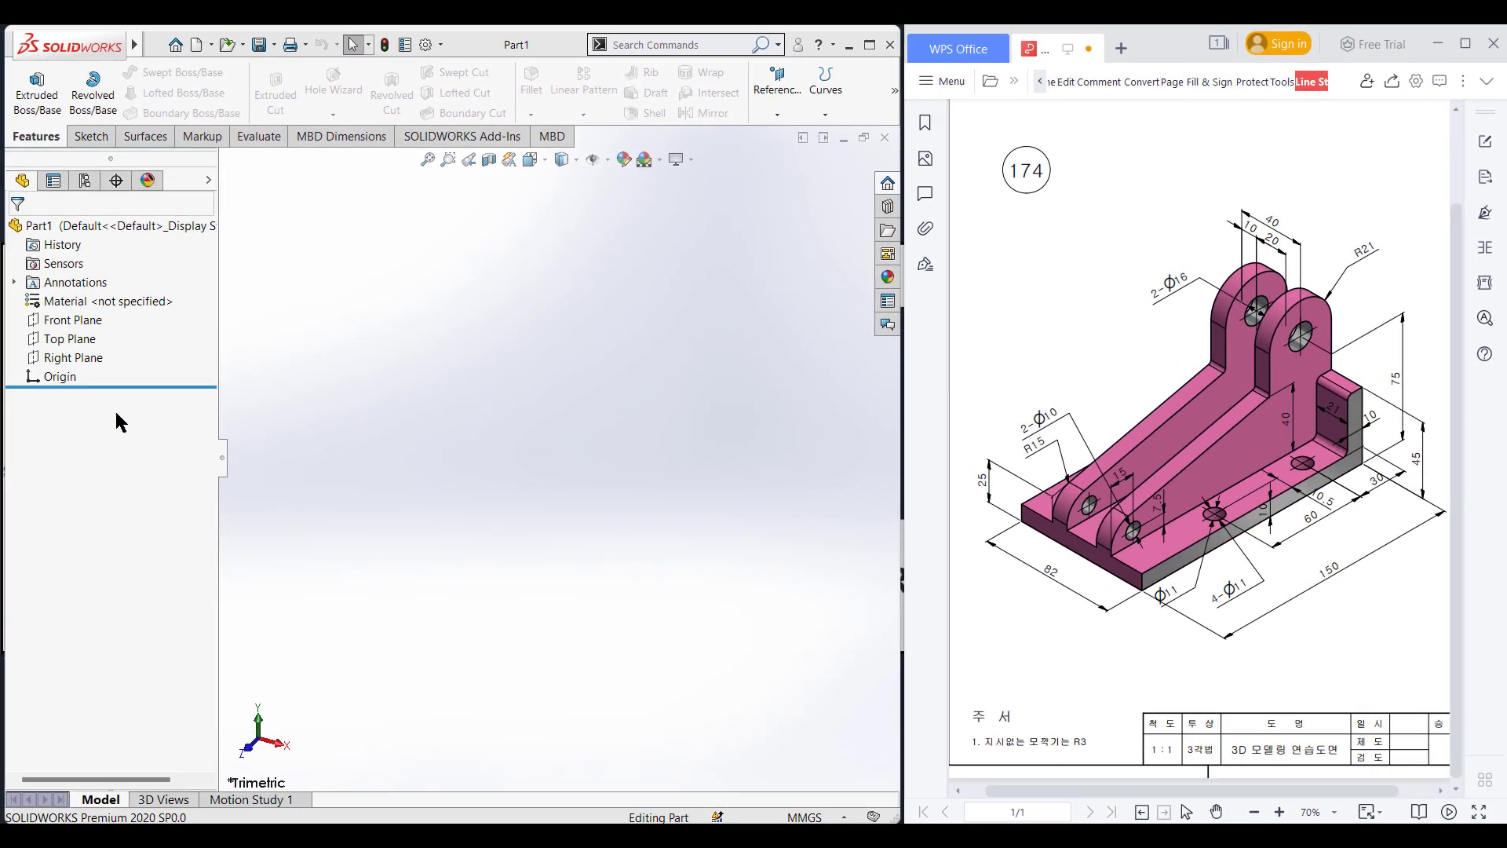
Step: Start a new sketch on the Right Plane
click(69, 338)
click(69, 320)
click(70, 359)
right_click(70, 362)
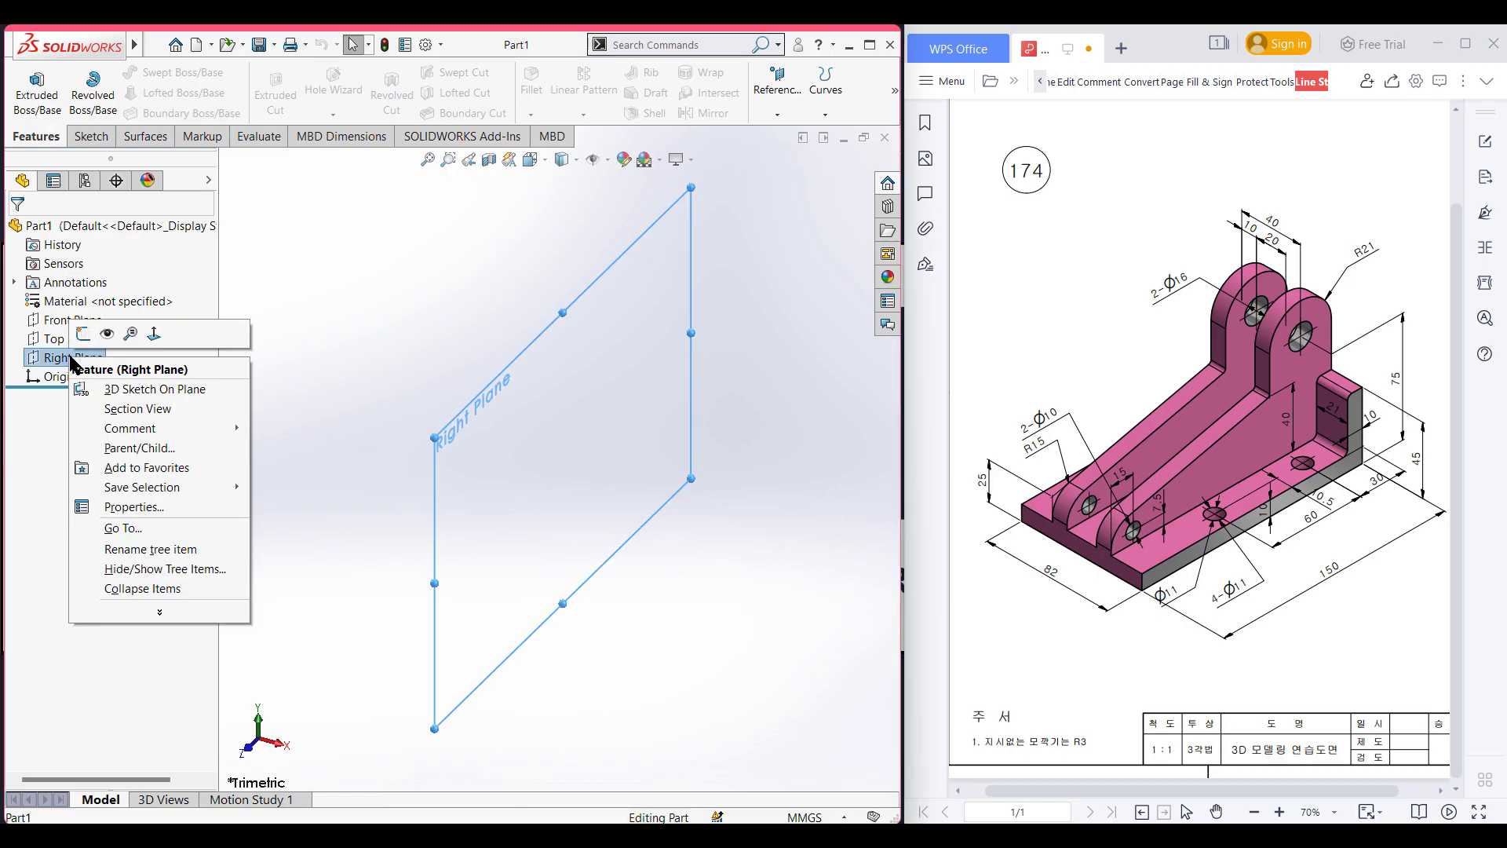
click(83, 334)
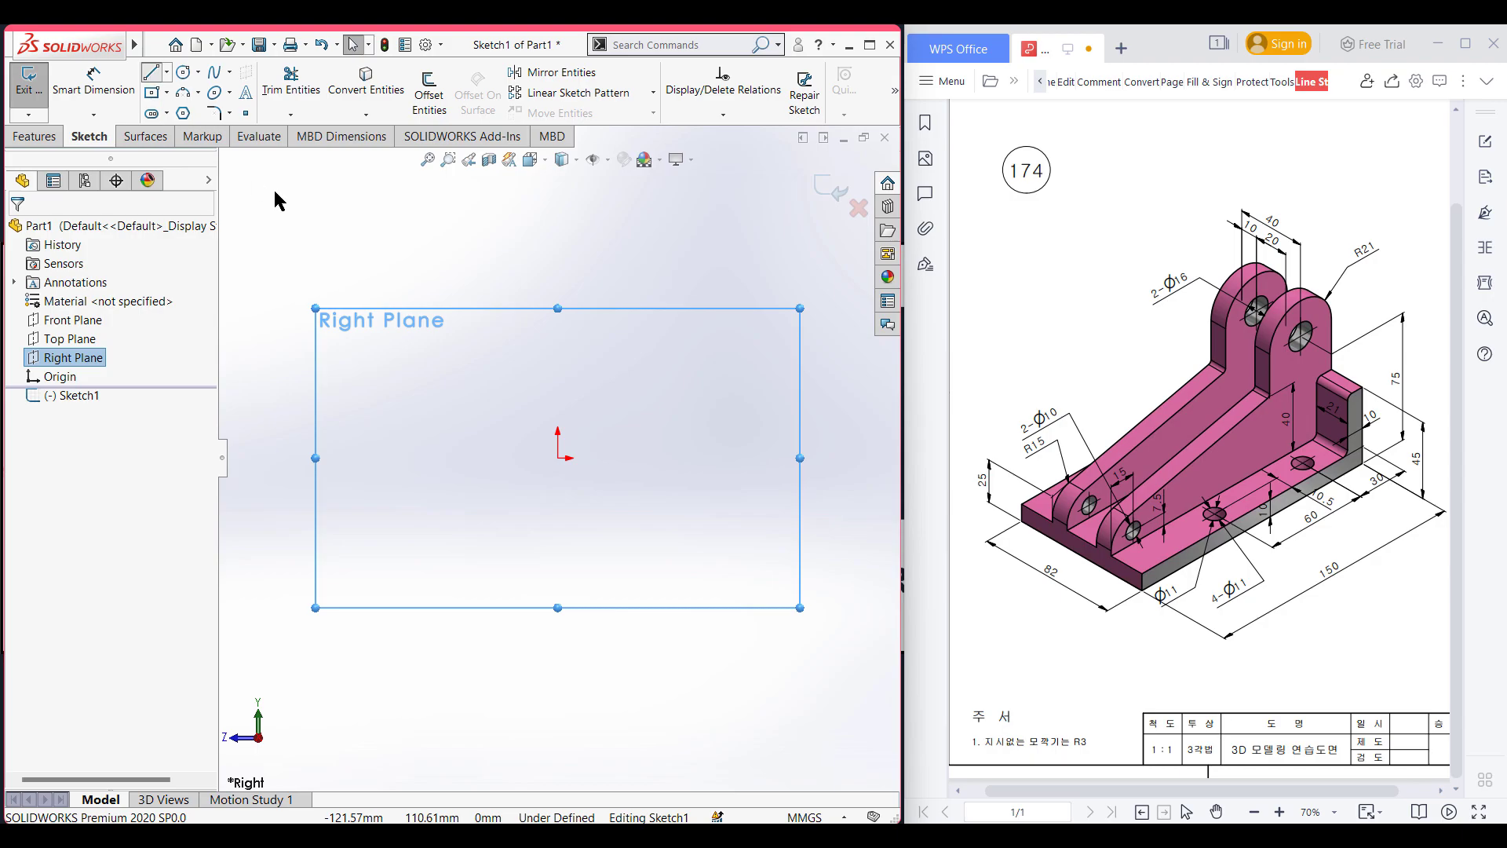
Step: Draw a 150 mm horizontal line from the origin and a 45 mm vertical line at its end
click(558, 457)
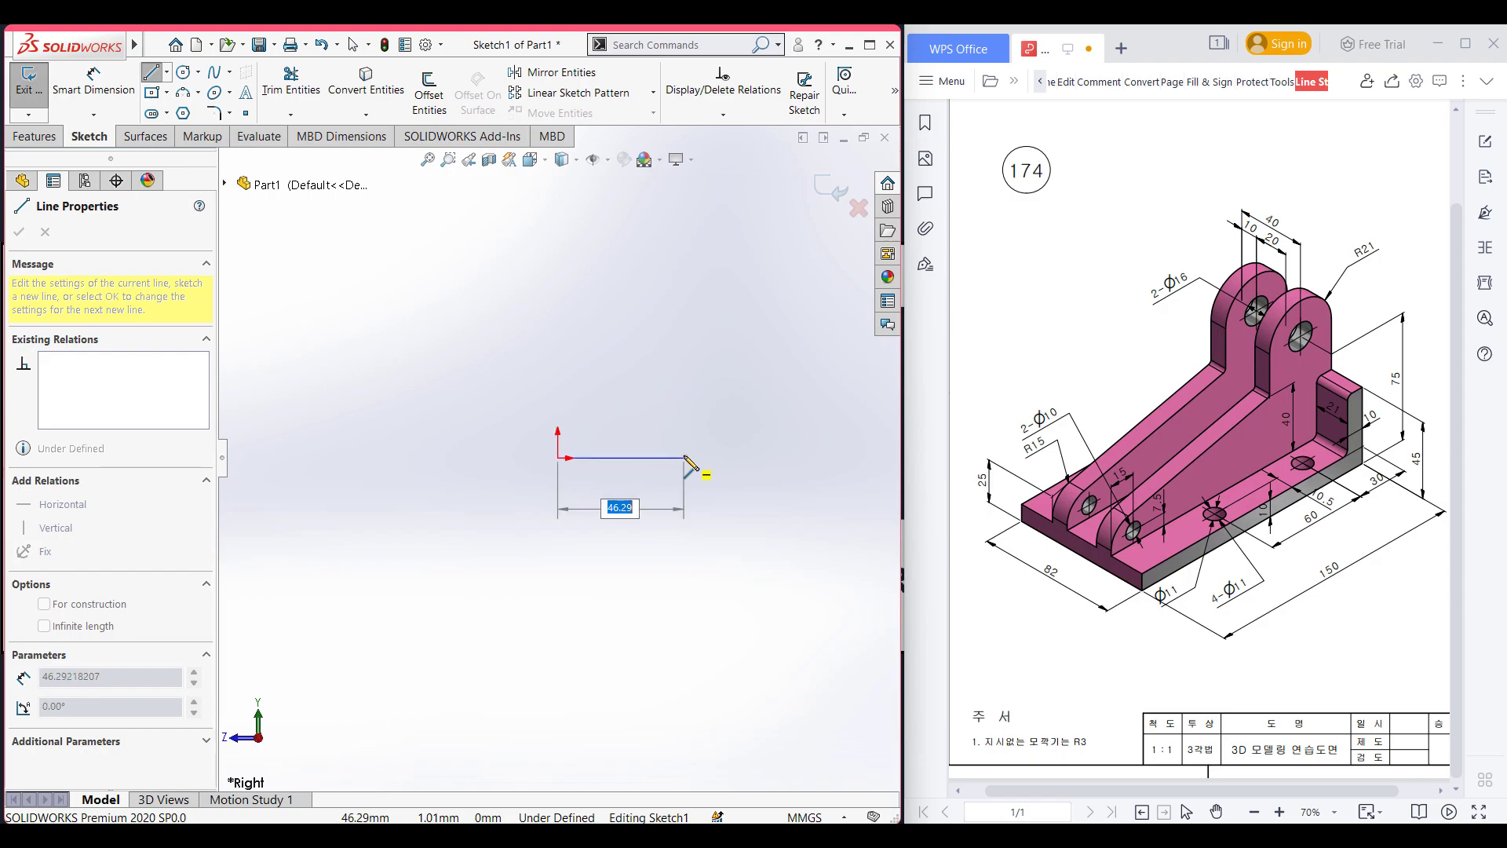
text(150)
key(Return)
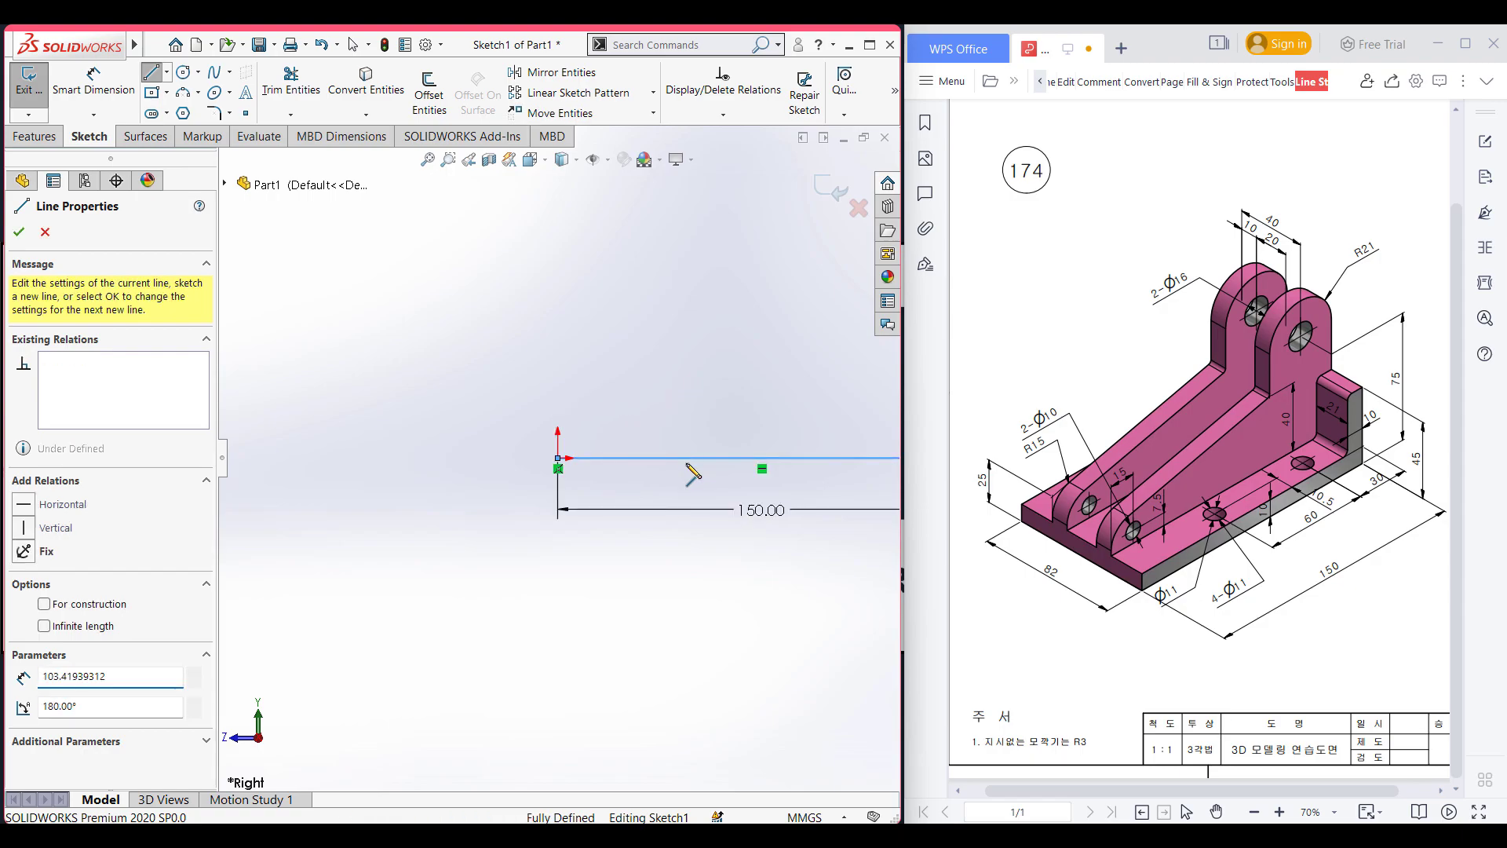
key(Escape)
key(Escape)
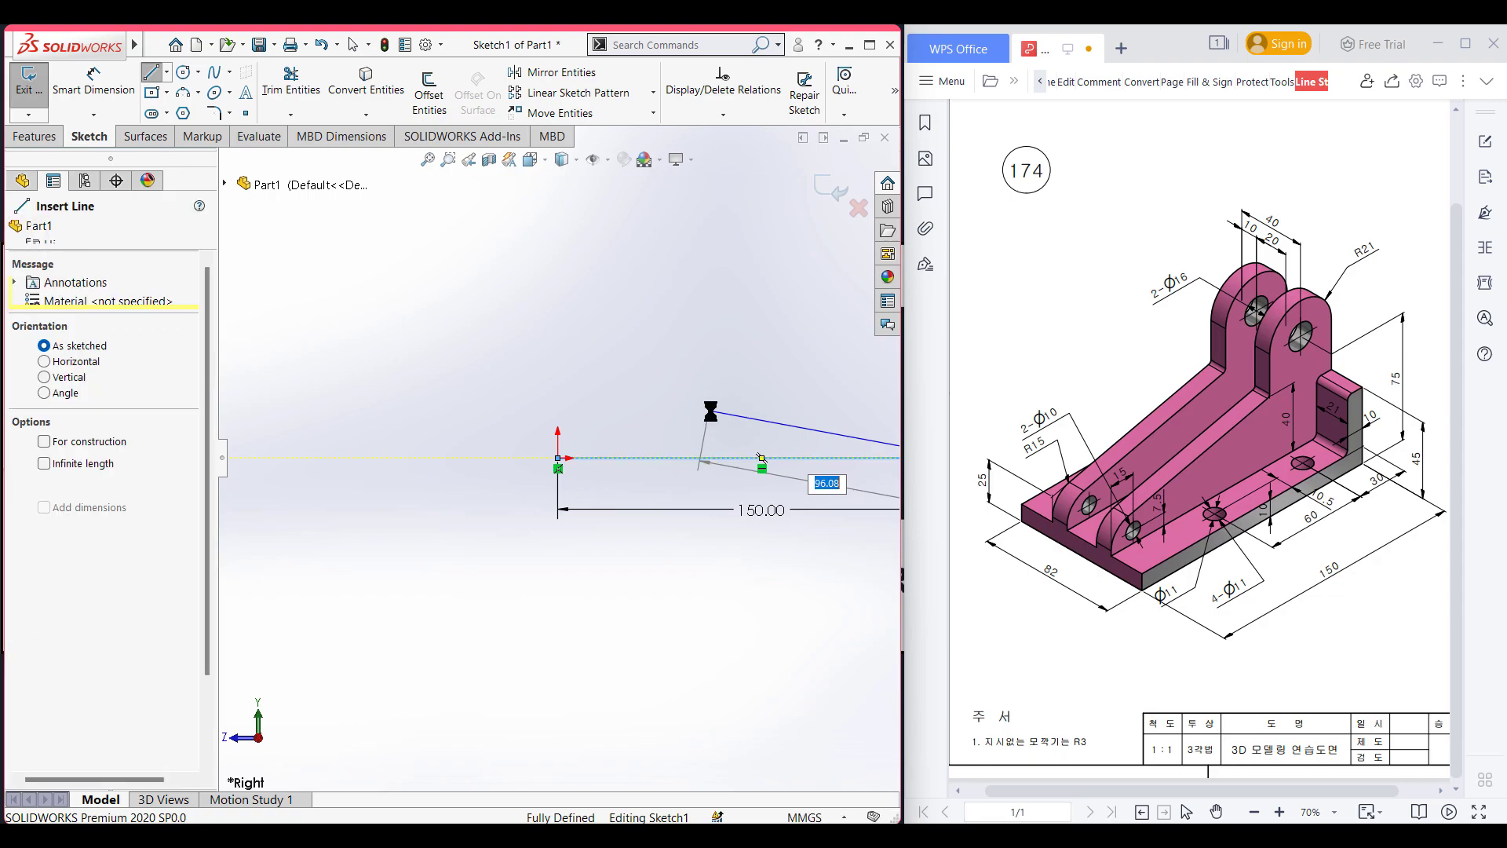
key(f)
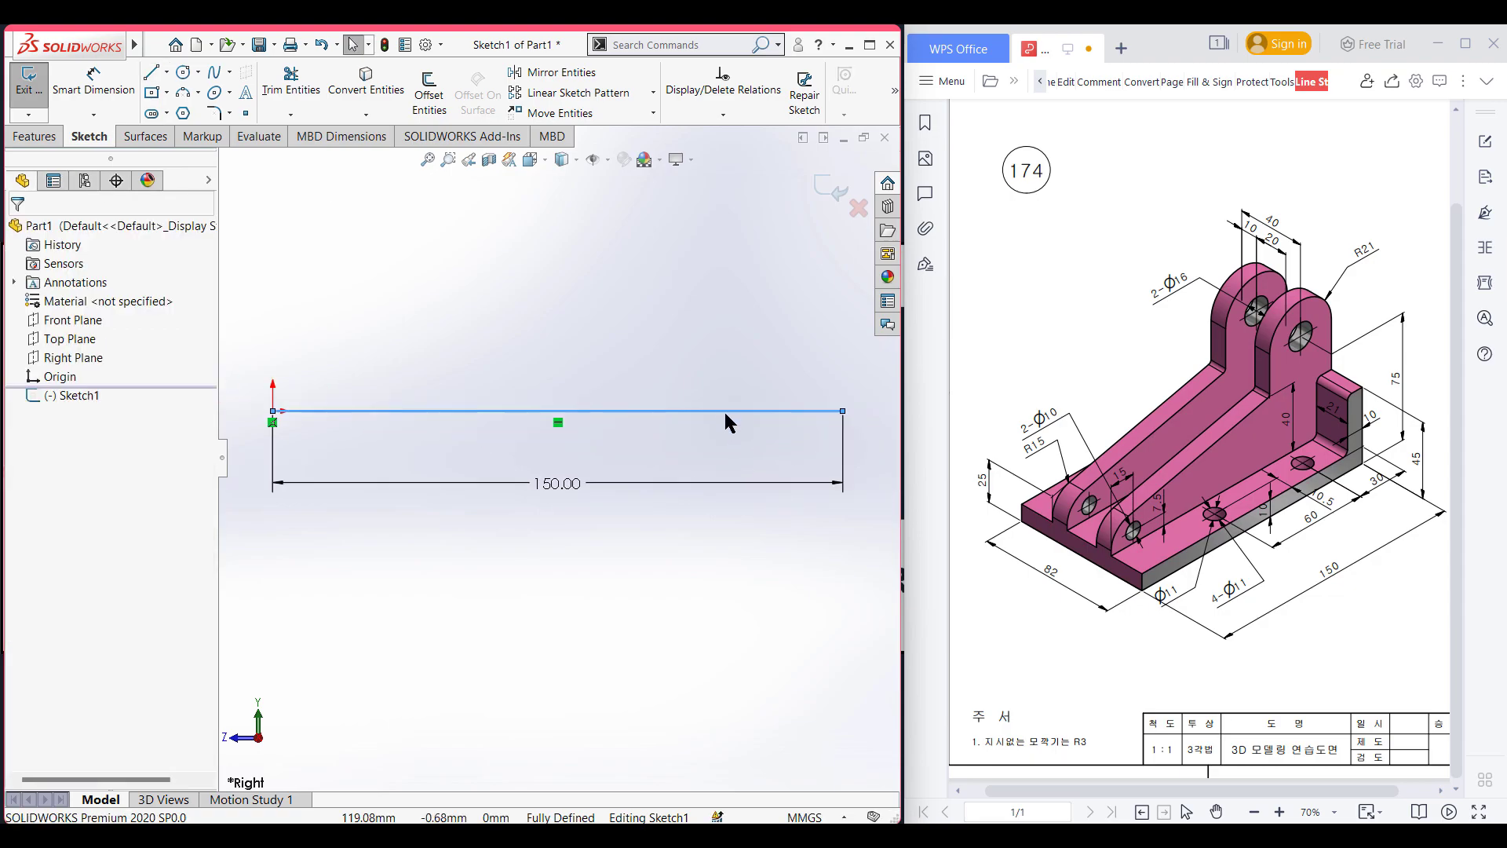
key(z)
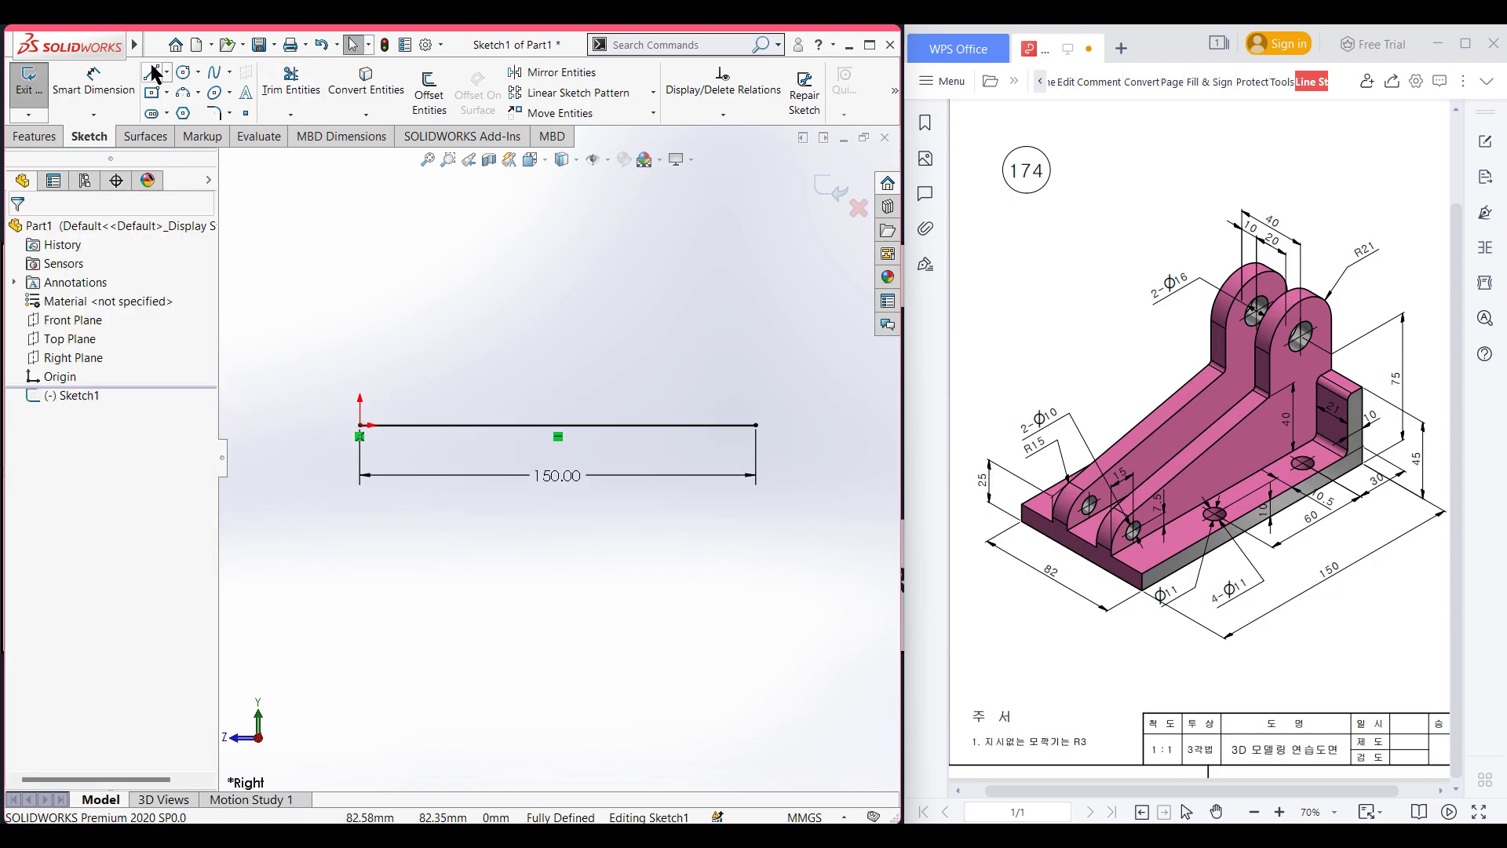
key(l)
click(756, 424)
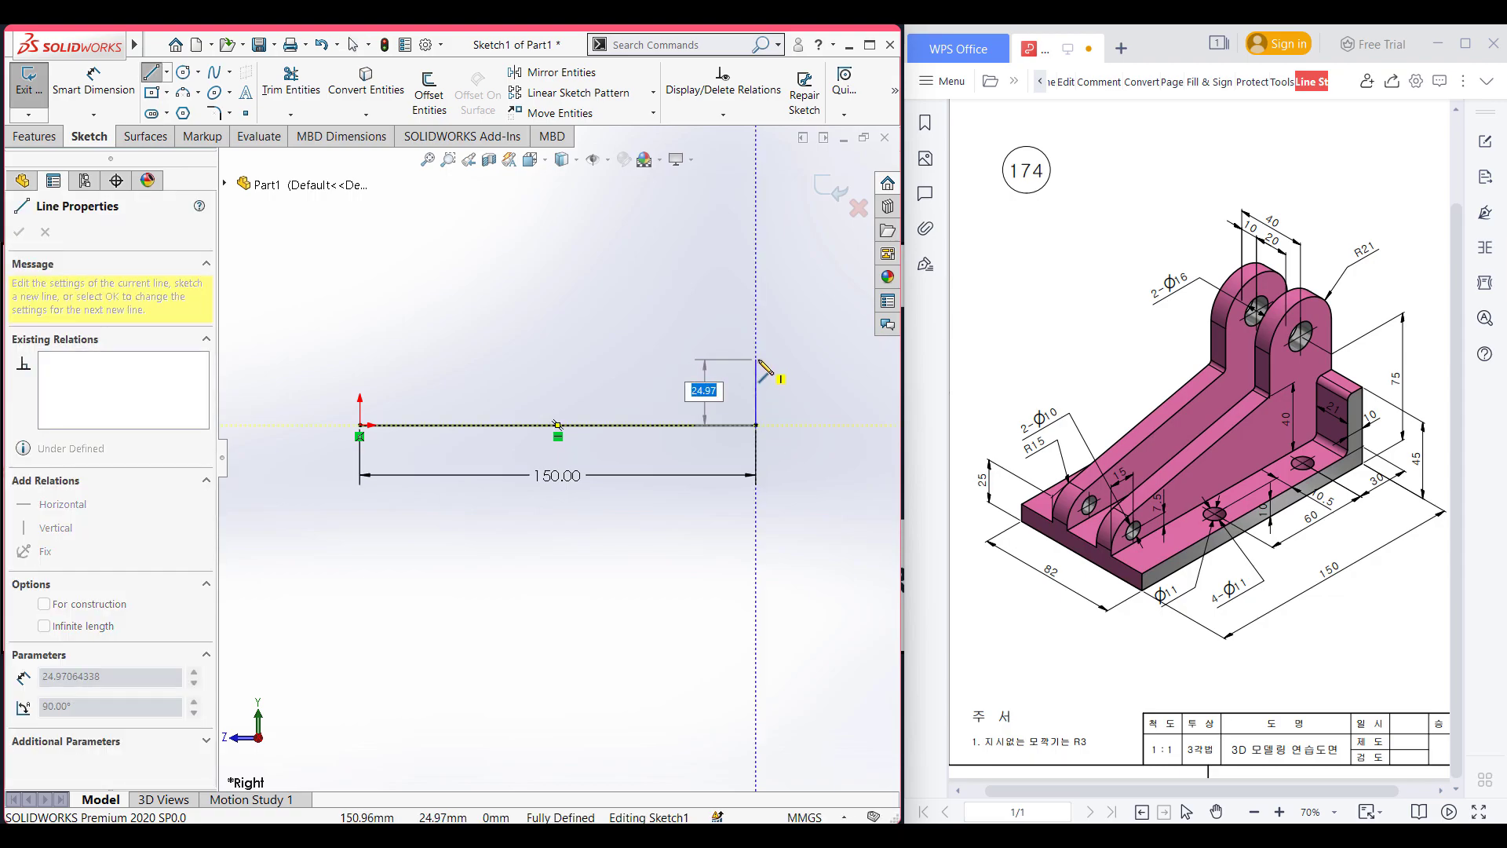
text(45)
key(Return)
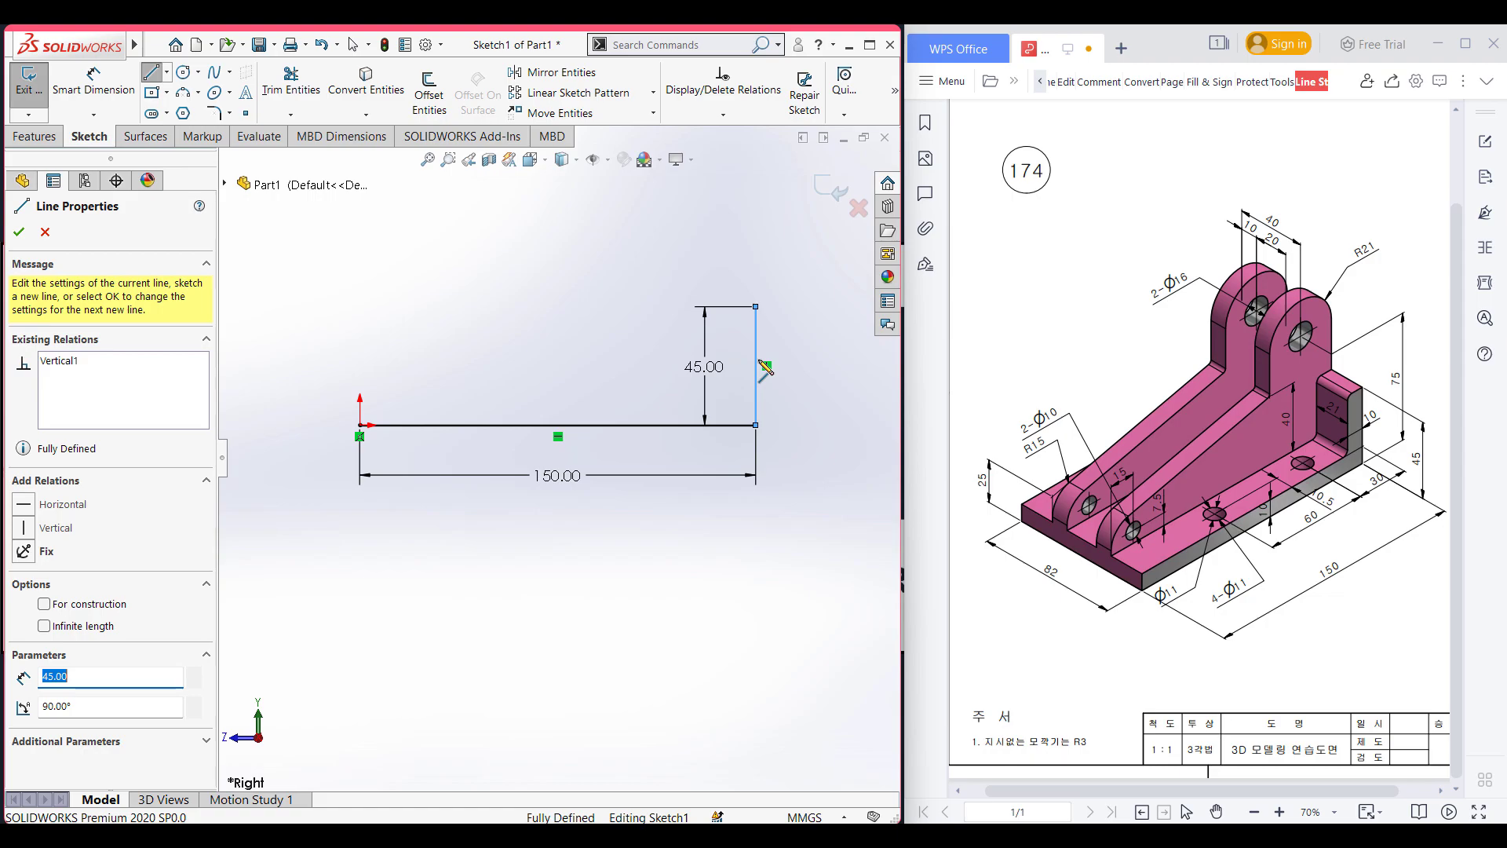
key(Escape)
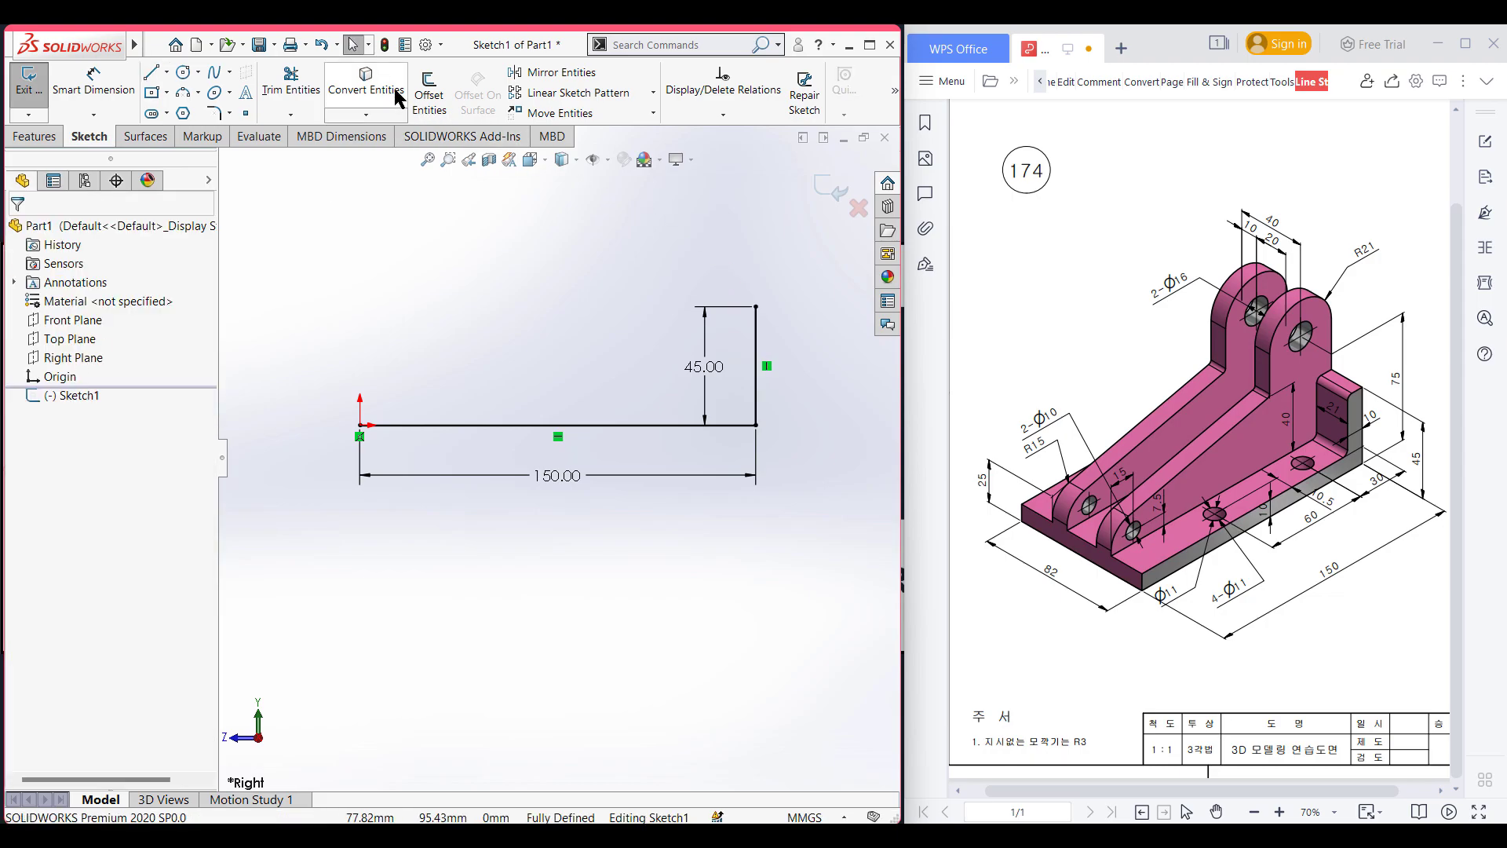
Step: Offset the L lines 10 mm inward with capped ends, then view the sketch isometrically
click(429, 98)
click(437, 426)
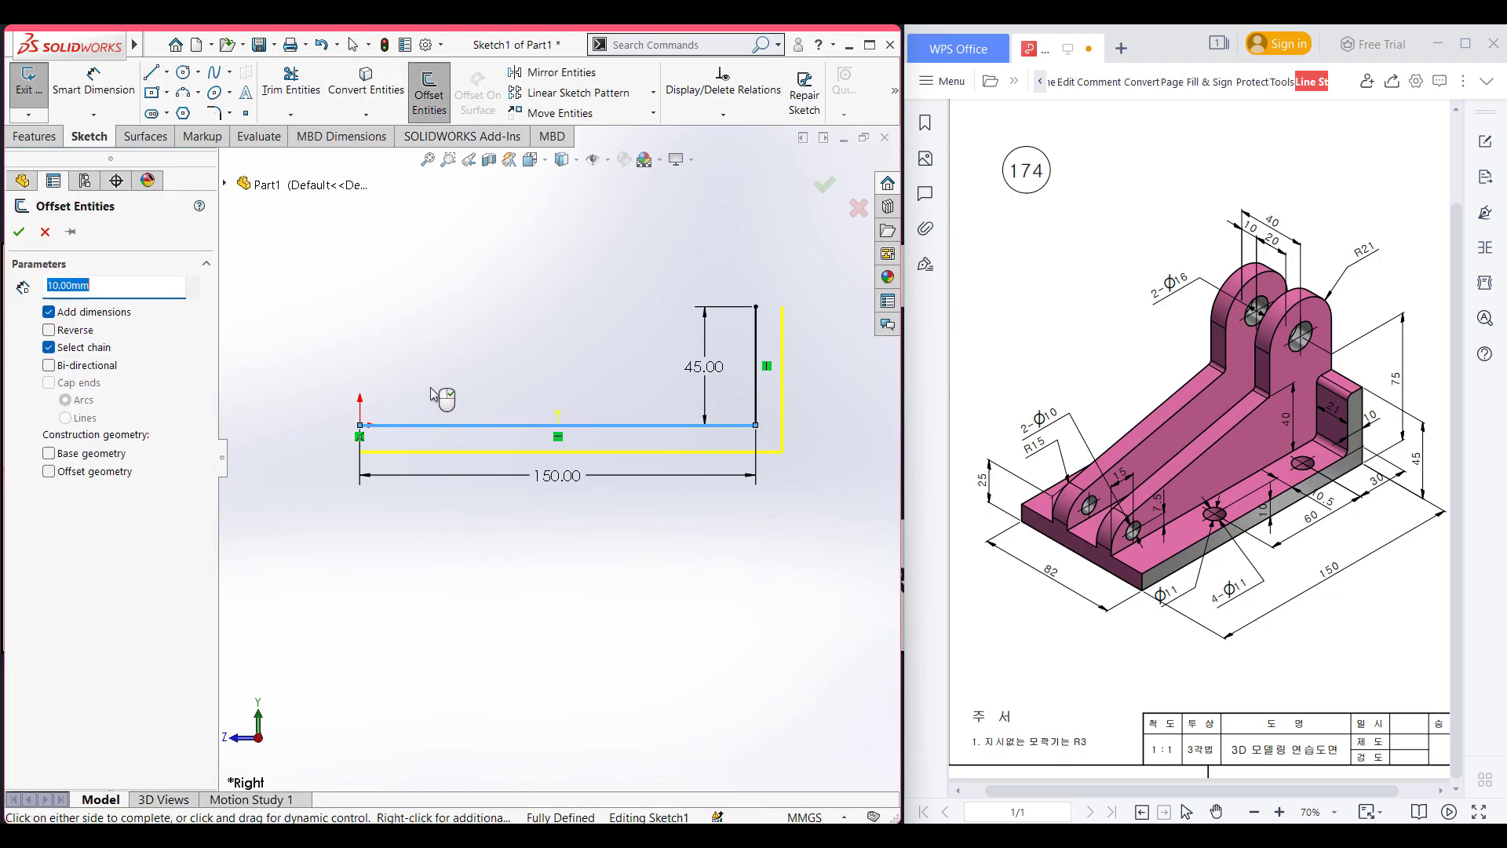
click(49, 331)
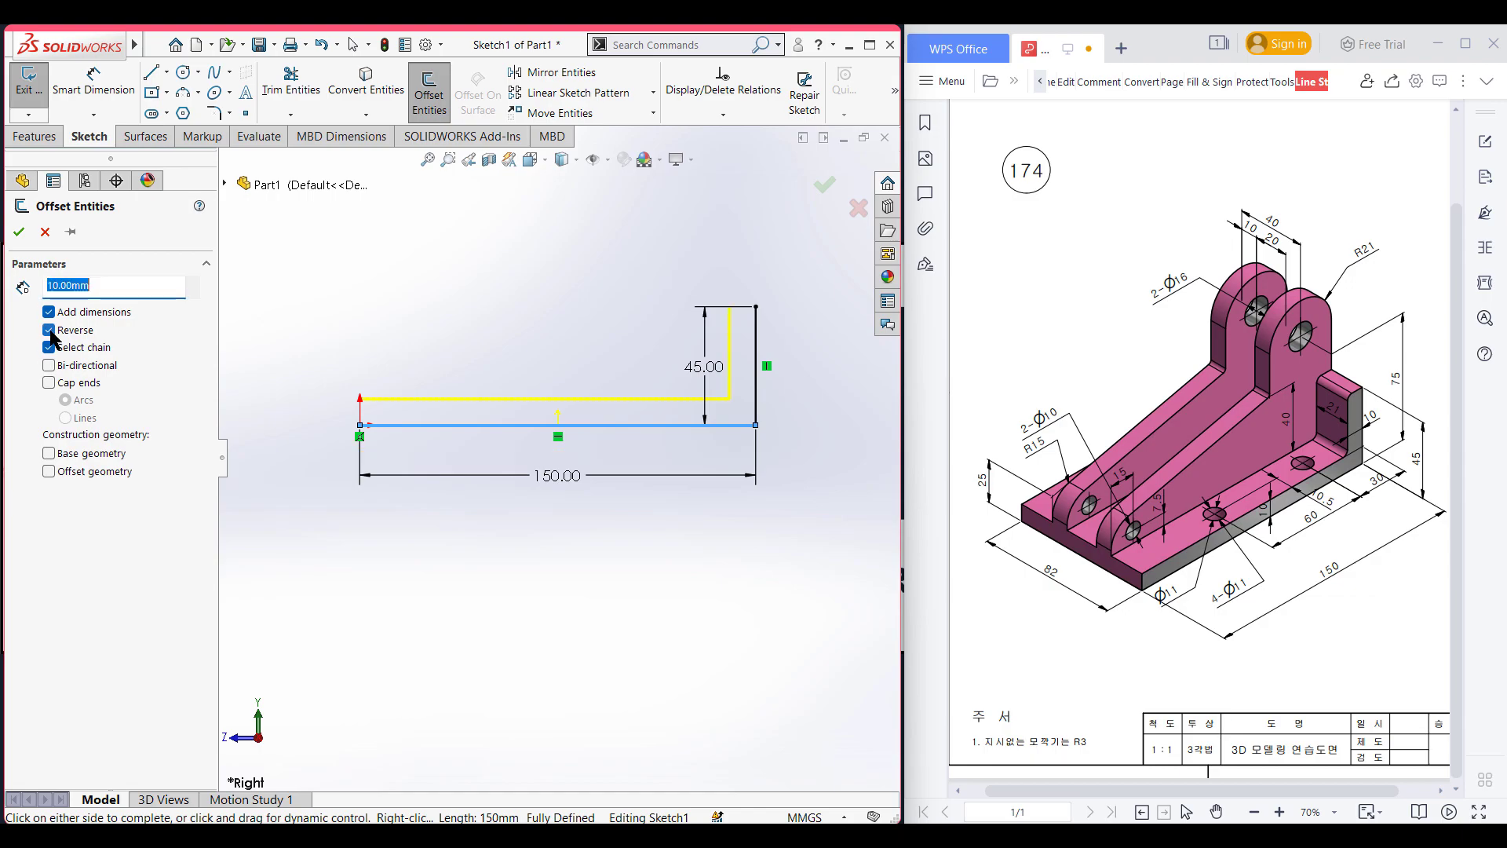
click(50, 384)
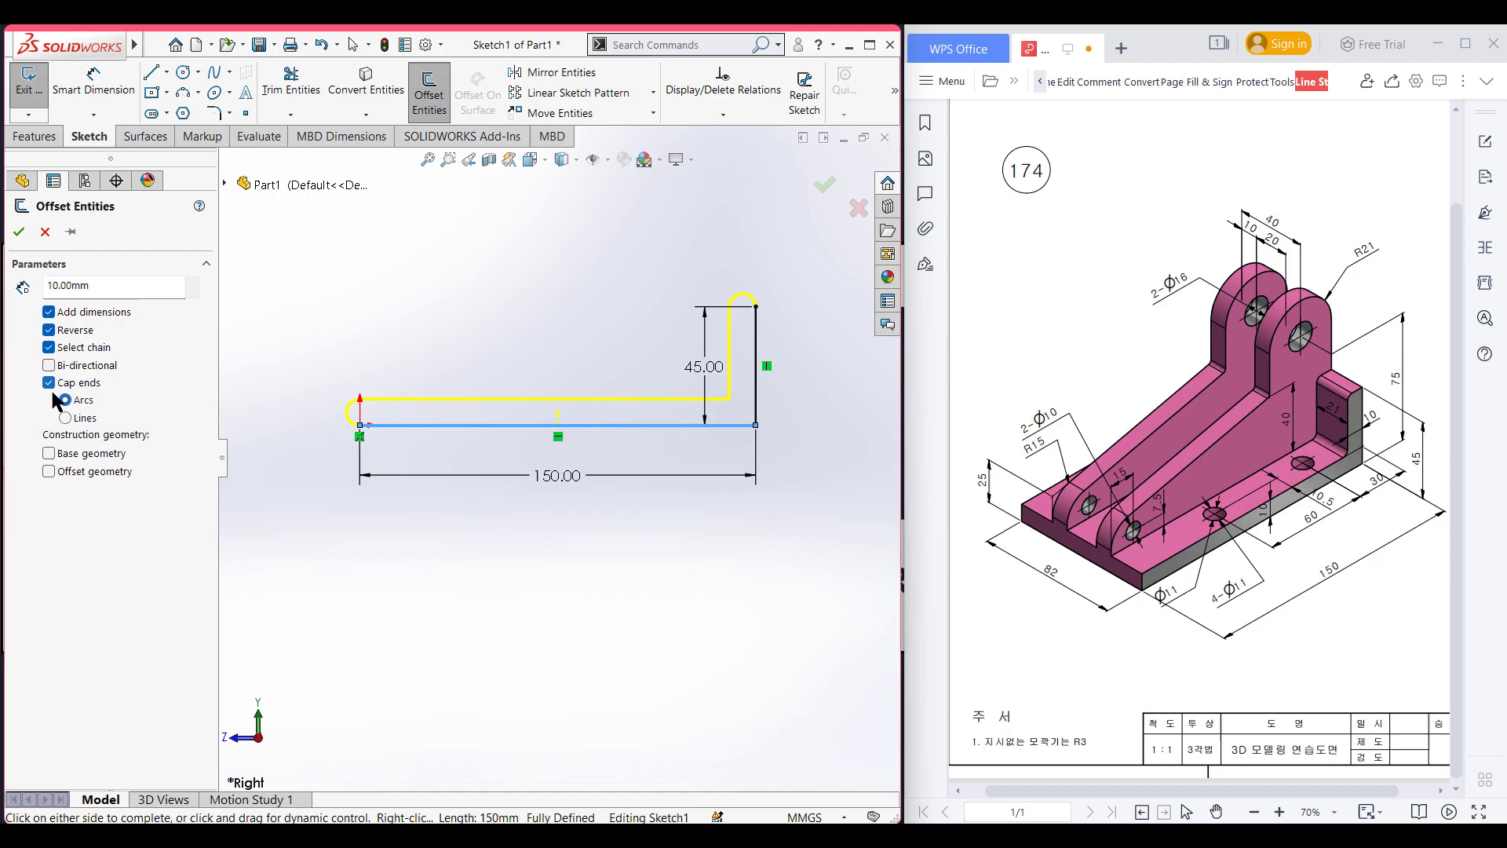
click(18, 232)
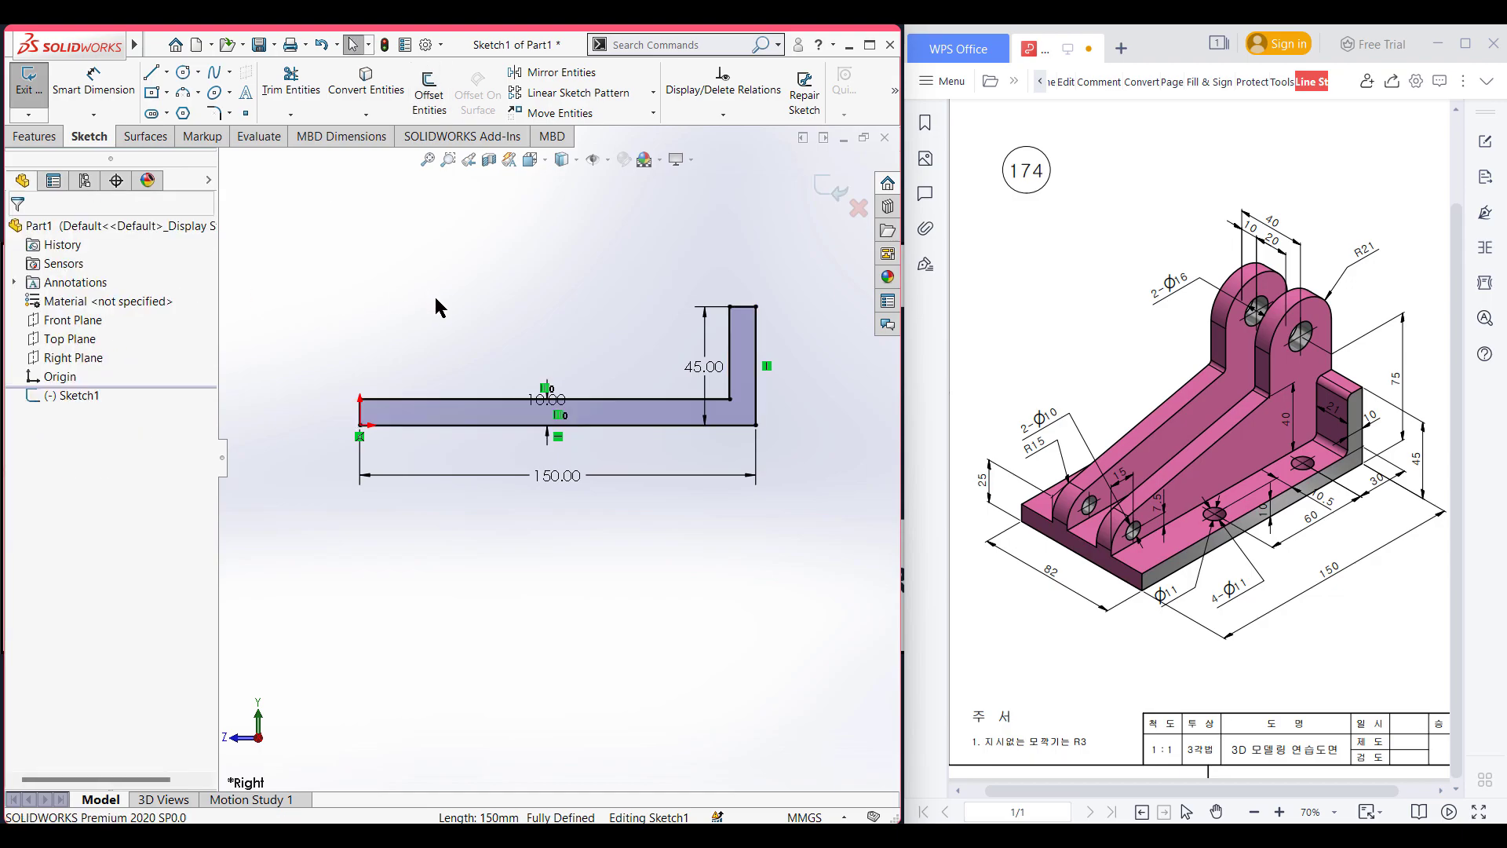
key(ctrl+7)
click(36, 135)
click(32, 106)
Step: Extrude the L profile 82 mm with the Mid Plane end condition and fit the solid in view
text(82)
key(Return)
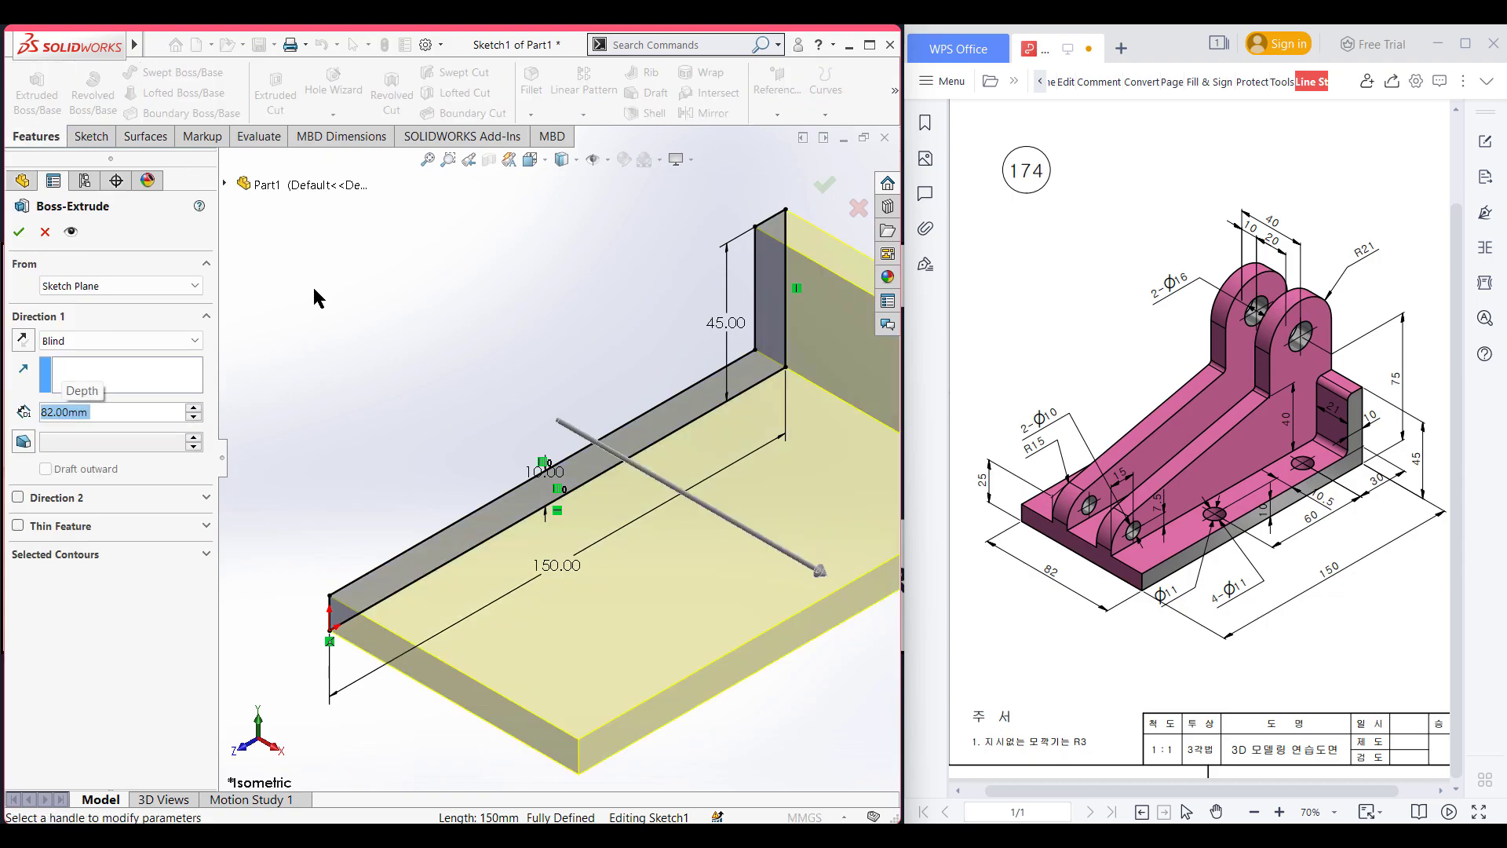
click(153, 340)
click(110, 424)
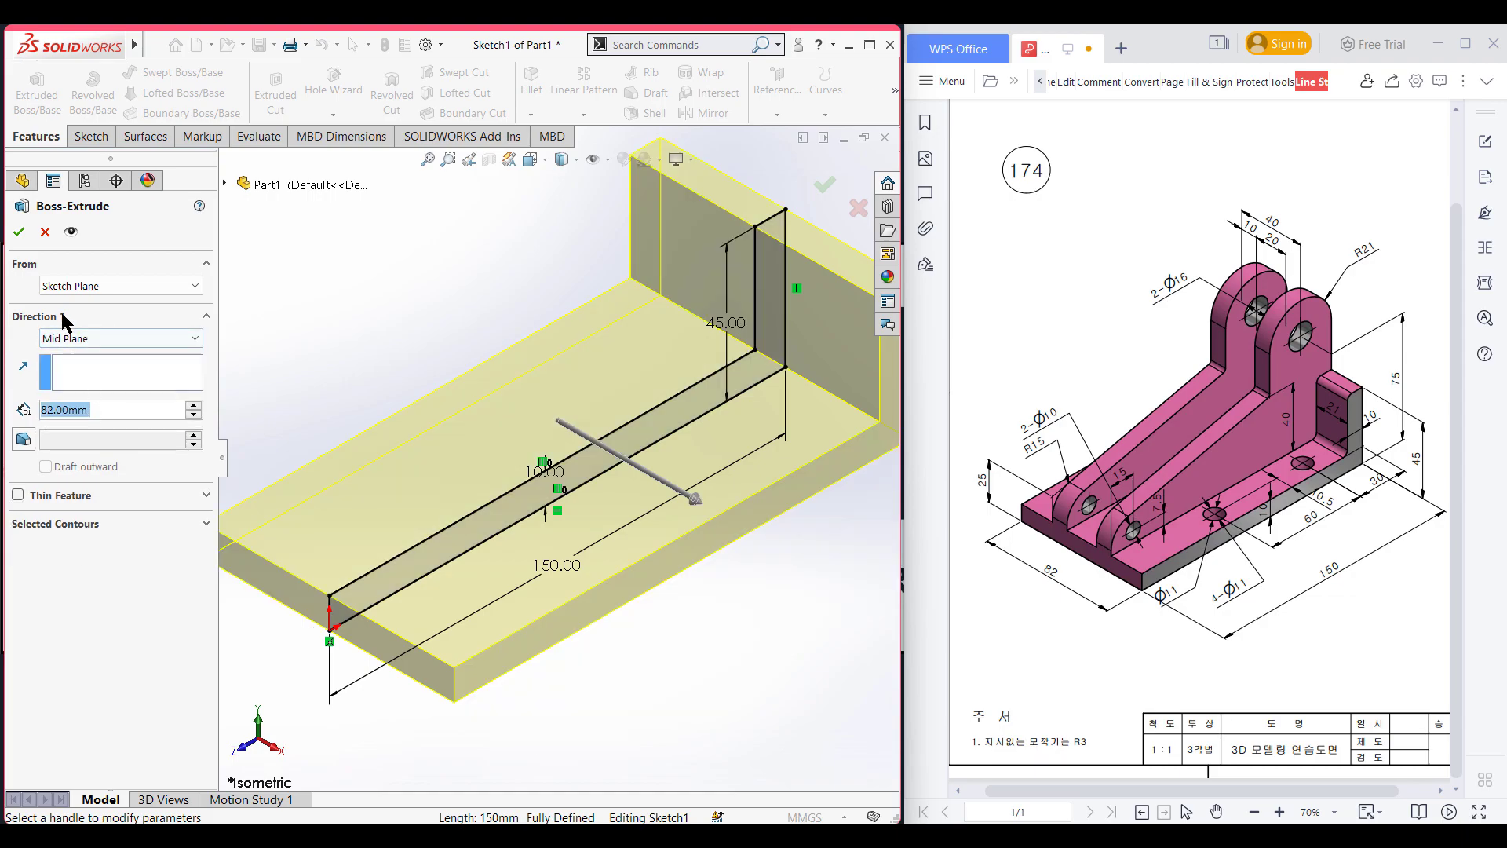
click(19, 232)
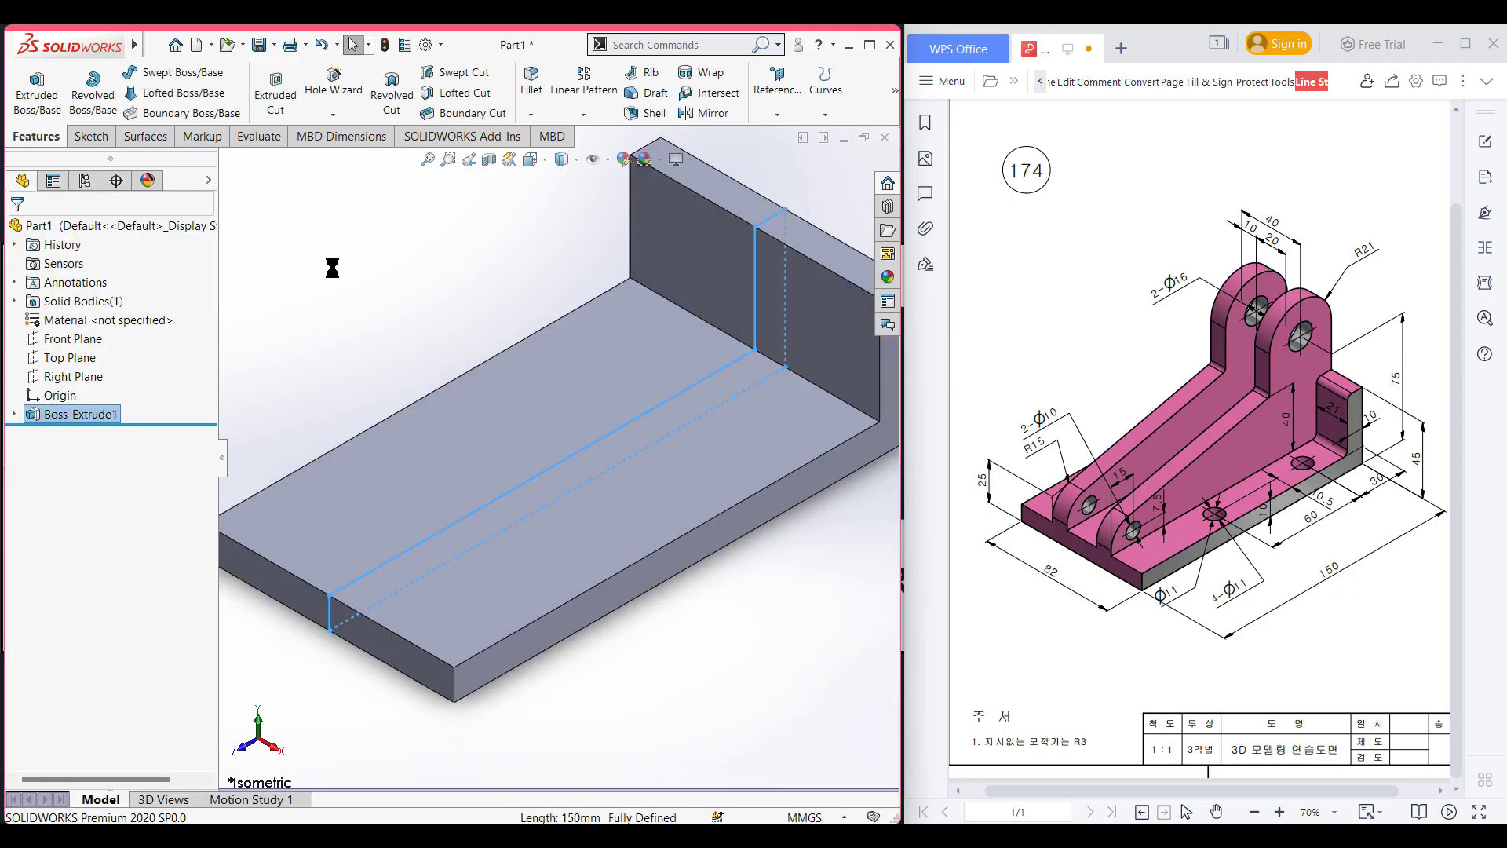
click(378, 277)
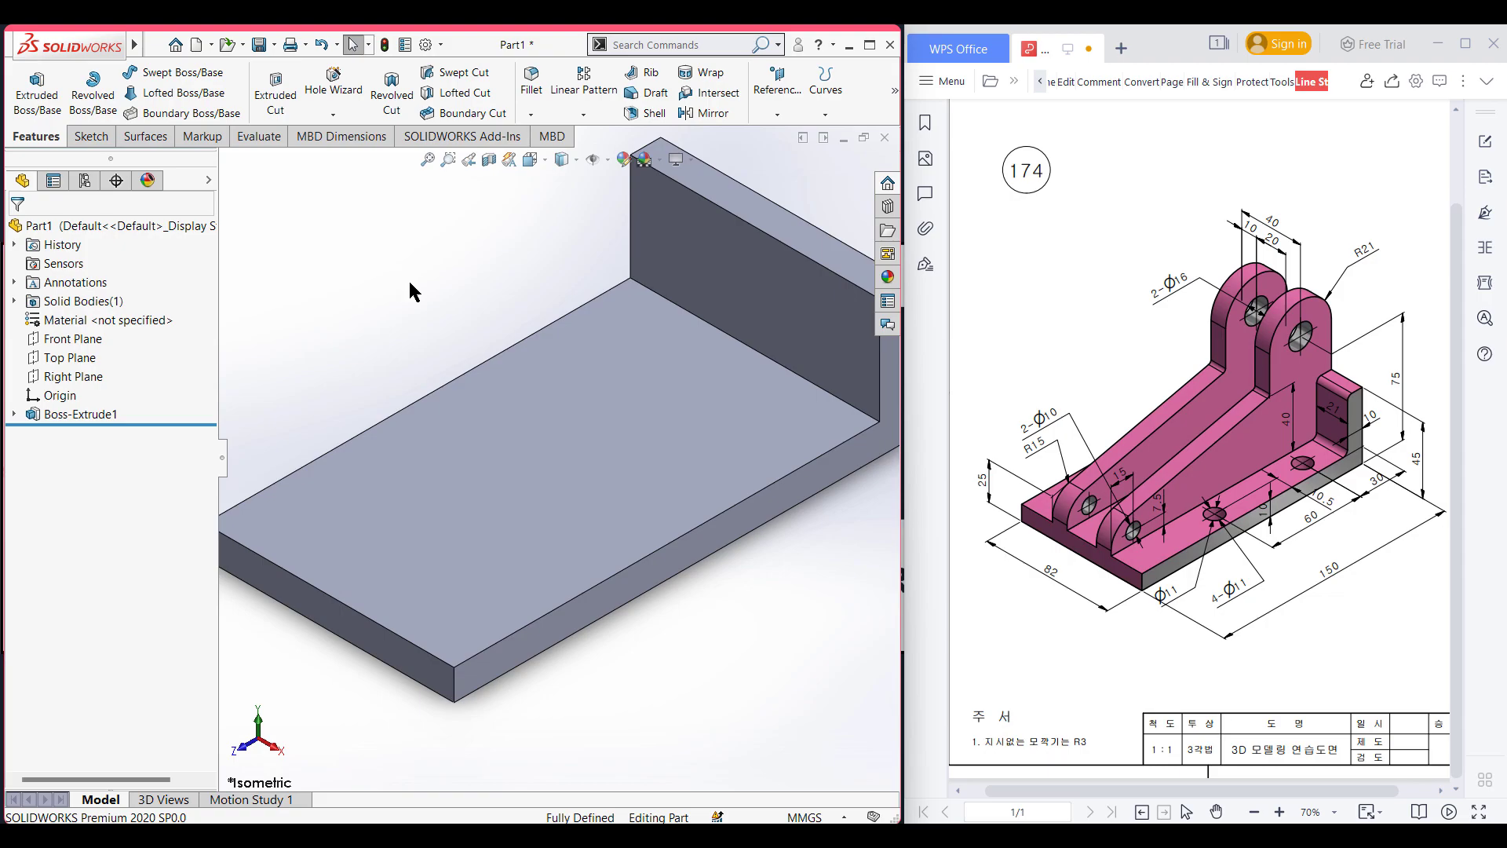
key(f)
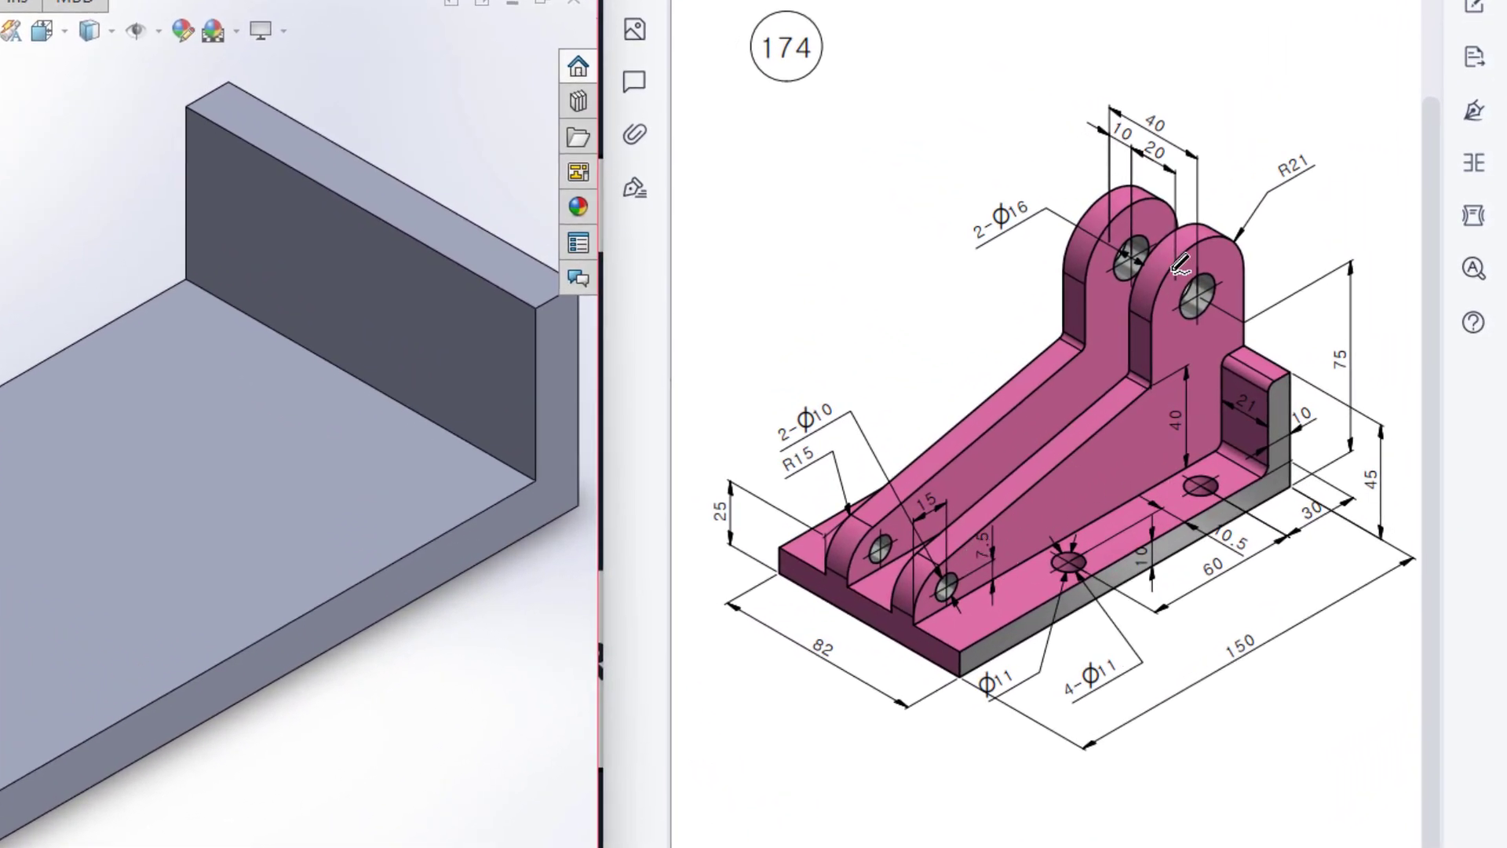
Step: Trace the rib and lug outlines in red and circle the 75 and 45 dimensions
mouse_move(1128, 292)
mouse_down()
mouse_move(962, 496)
mouse_move(898, 613)
mouse_move(1040, 574)
mouse_move(1180, 468)
mouse_move(1242, 285)
mouse_move(1087, 294)
mouse_move(1084, 327)
mouse_move(1054, 322)
mouse_up()
mouse_move(1136, 216)
mouse_down()
mouse_move(910, 369)
mouse_move(1115, 393)
mouse_move(966, 212)
mouse_move(939, 239)
mouse_up()
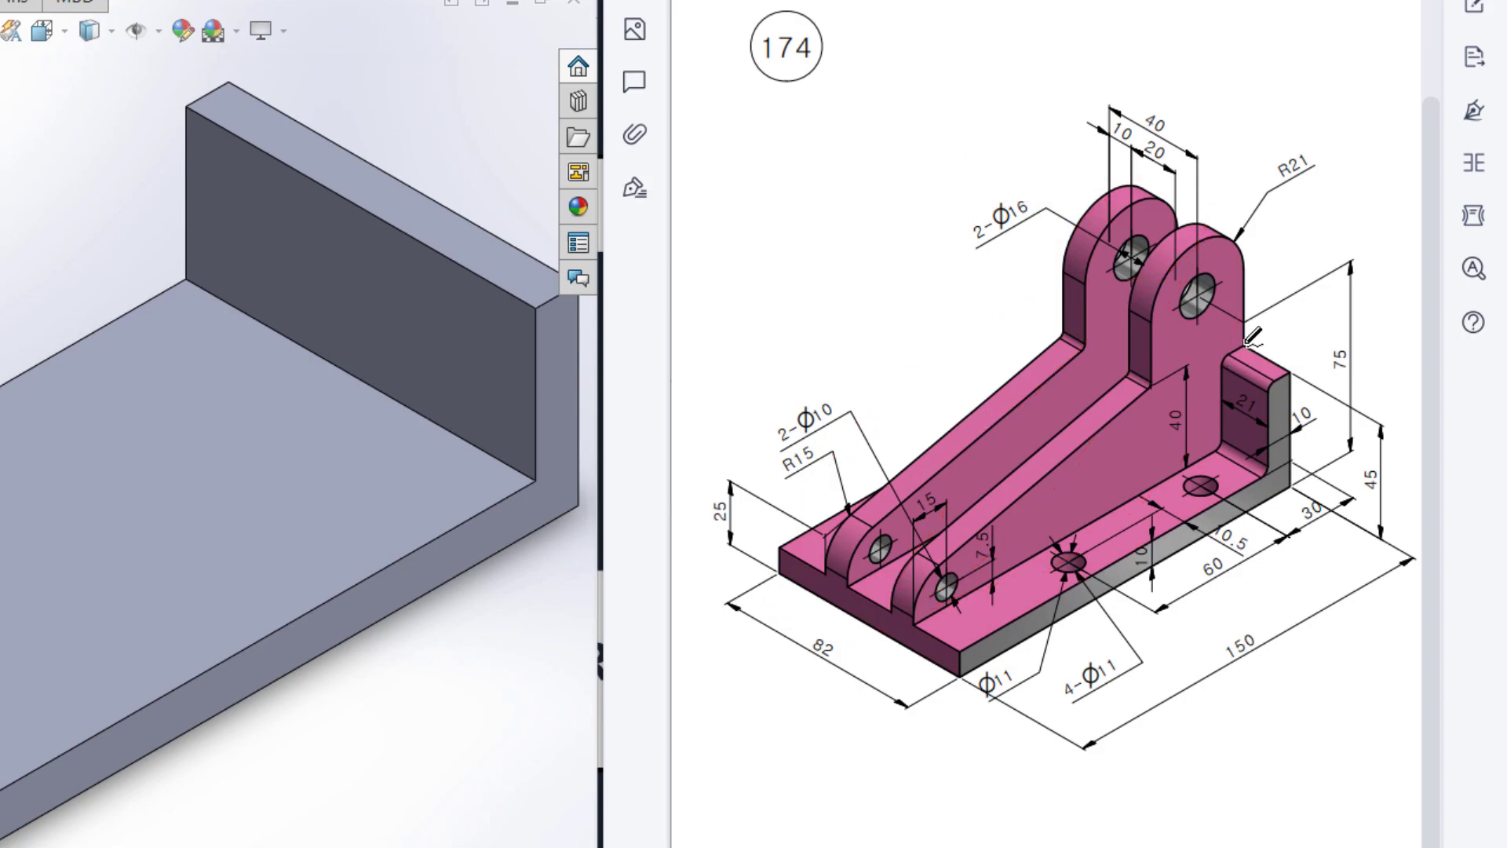
drag(1247, 320, 1248, 278)
mouse_move(1351, 330)
mouse_down()
mouse_move(1322, 347)
mouse_move(1317, 380)
mouse_move(1346, 377)
mouse_move(1344, 327)
mouse_up()
drag(1382, 458, 1399, 468)
mouse_move(1243, 280)
mouse_down()
mouse_move(1159, 317)
mouse_move(1150, 372)
mouse_up()
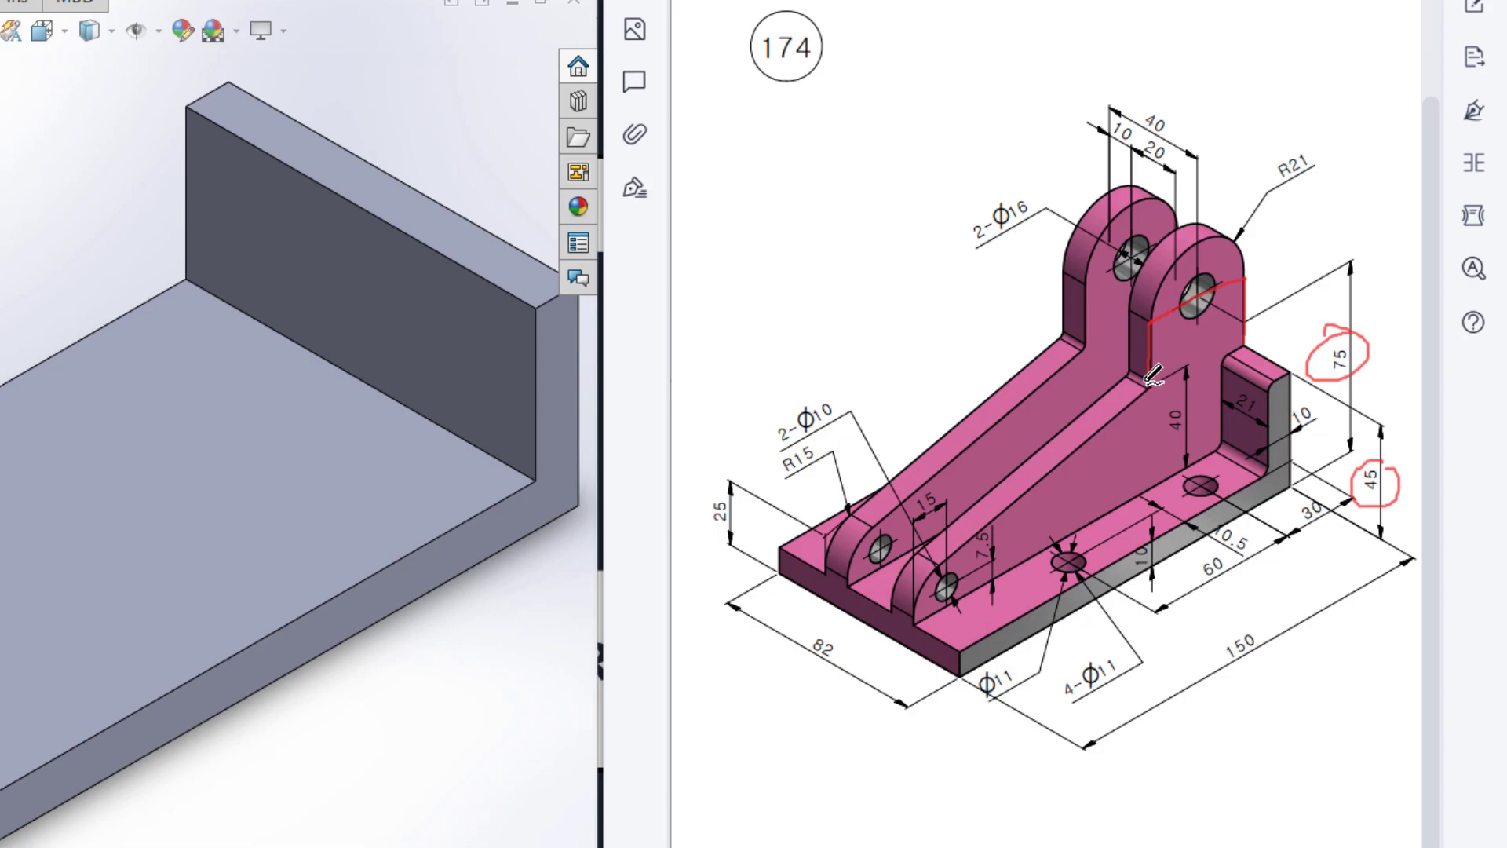
mouse_move(1150, 377)
mouse_down()
mouse_move(1151, 395)
mouse_move(1201, 417)
mouse_move(1190, 395)
mouse_up()
Step: Circle the 40, 25 and R21 dimensions and trace the rib slope and rear lug's rounded top
click(1172, 471)
drag(913, 621, 920, 589)
drag(824, 592, 850, 606)
drag(718, 506, 714, 496)
mouse_move(919, 575)
mouse_down()
mouse_move(1021, 472)
mouse_move(1150, 391)
mouse_up()
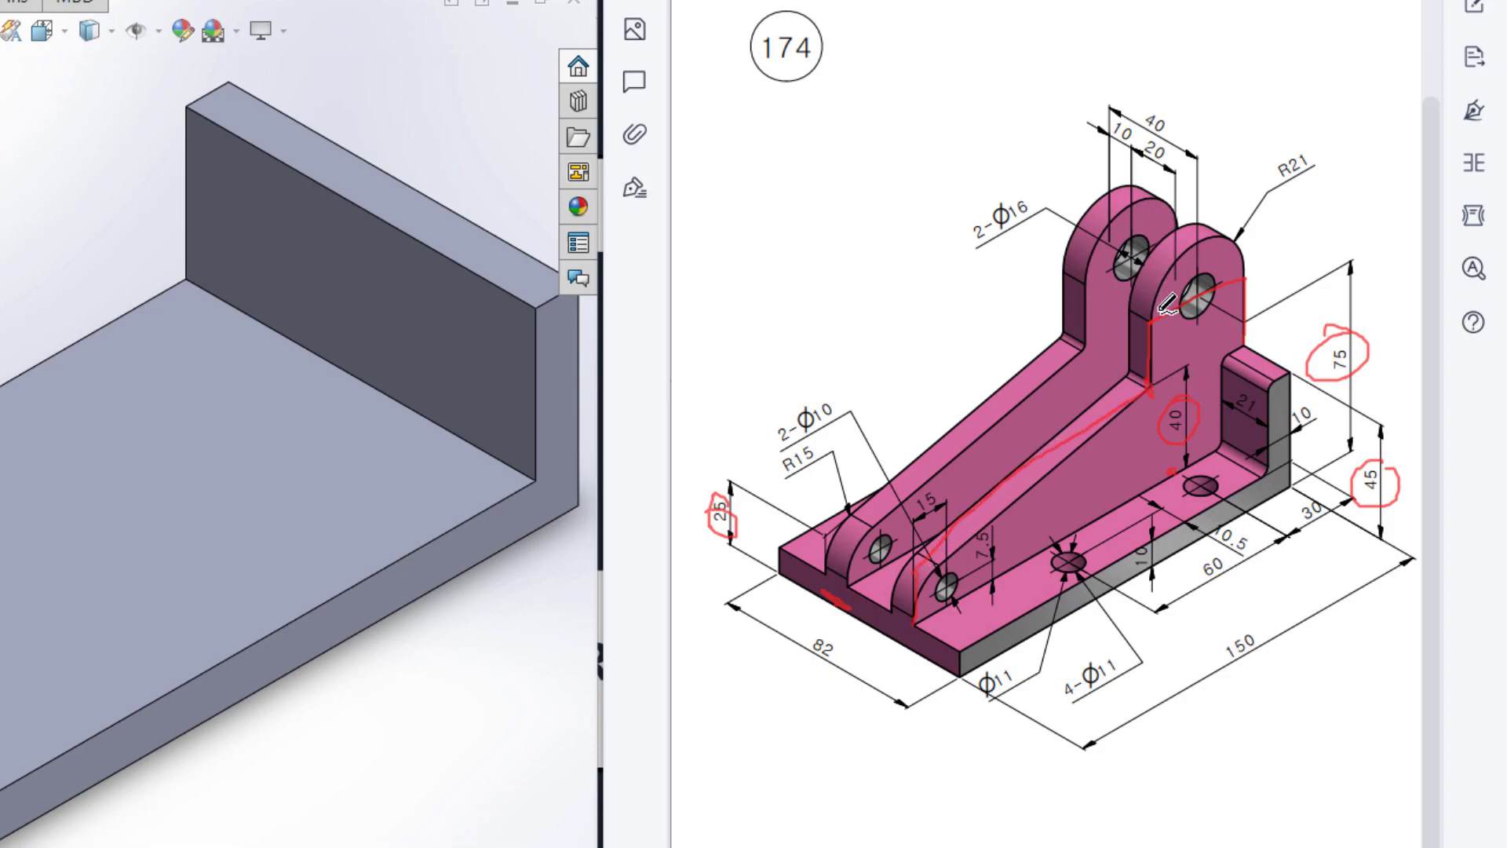
mouse_move(1151, 320)
mouse_down()
mouse_move(1154, 284)
mouse_move(1201, 234)
mouse_move(1244, 244)
mouse_move(1254, 278)
mouse_up()
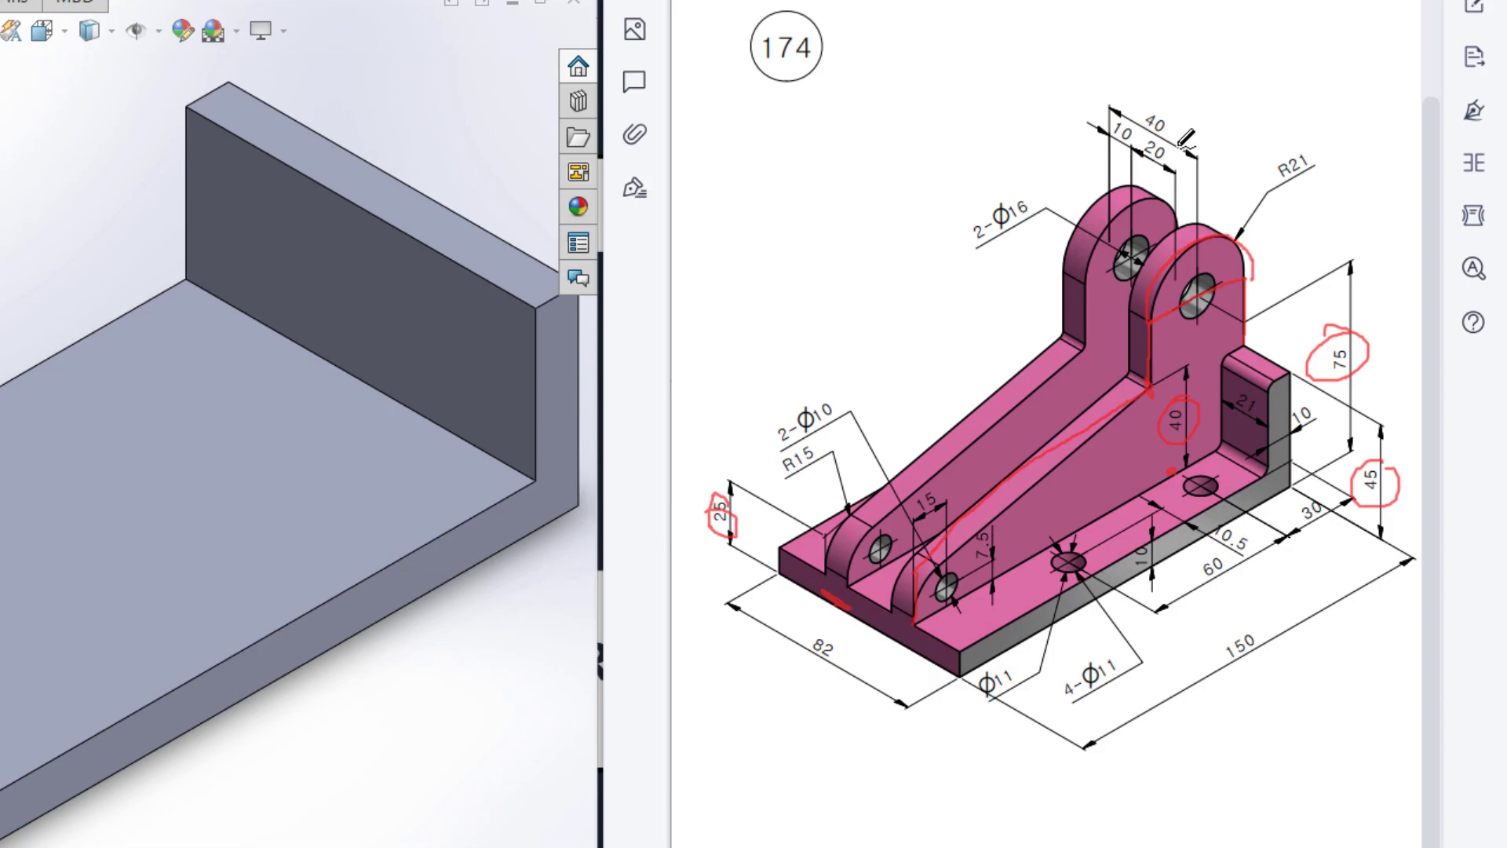
mouse_move(1309, 141)
mouse_down()
mouse_move(1258, 172)
mouse_move(1293, 191)
mouse_move(1330, 156)
mouse_move(1304, 135)
mouse_up()
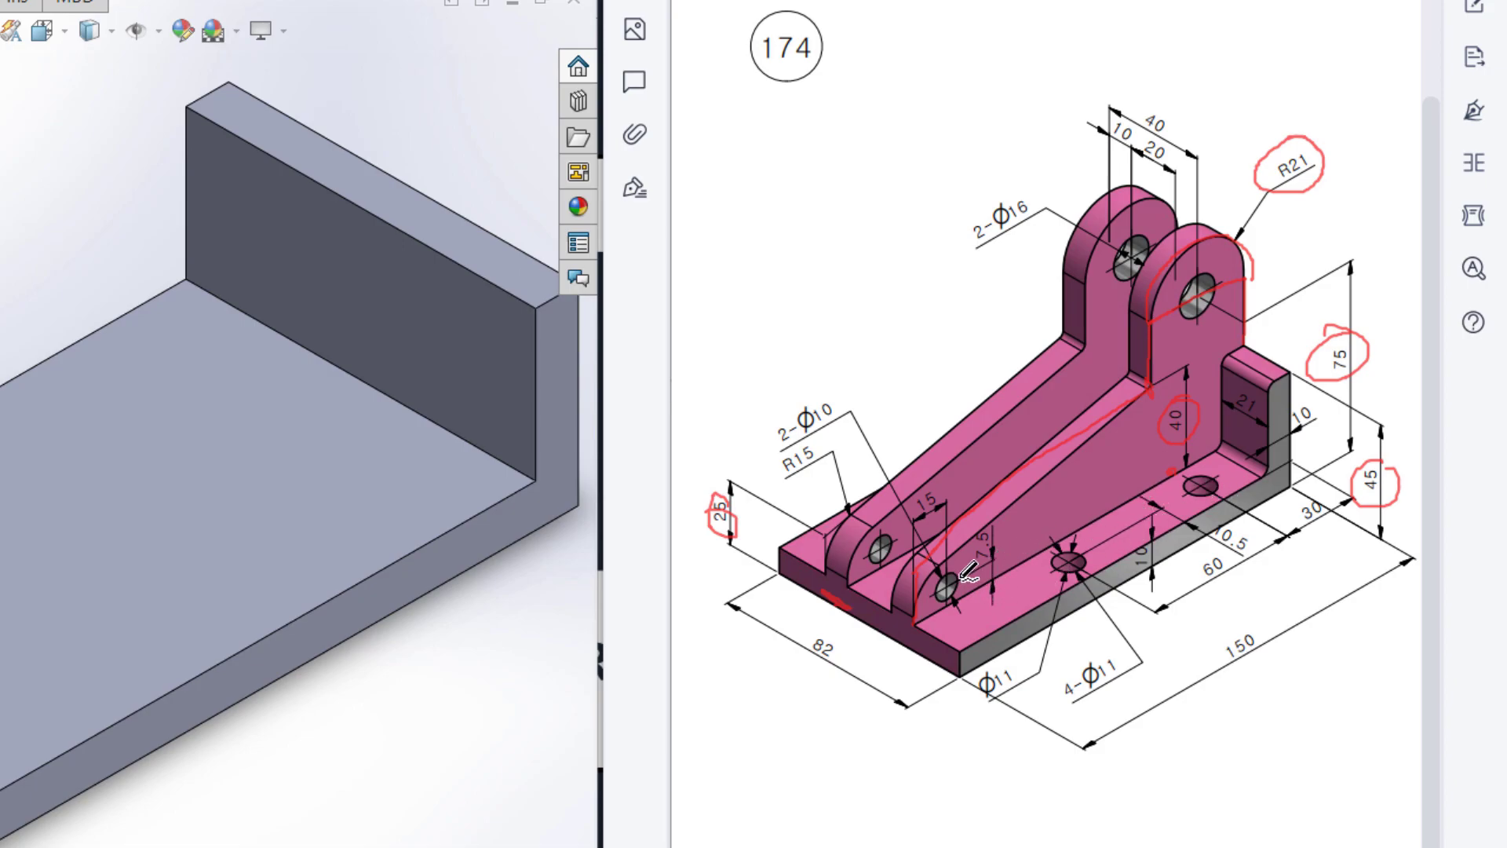
Step: Circle the Ø11 hole, 2-Ø10, 7.5, 2-Φ16, R15 and top 10 callouts in red
mouse_move(962, 571)
mouse_down()
mouse_move(934, 577)
mouse_move(952, 603)
mouse_move(962, 577)
mouse_up()
mouse_move(815, 396)
mouse_down()
mouse_move(811, 428)
mouse_move(839, 427)
mouse_move(850, 397)
mouse_move(820, 388)
mouse_up()
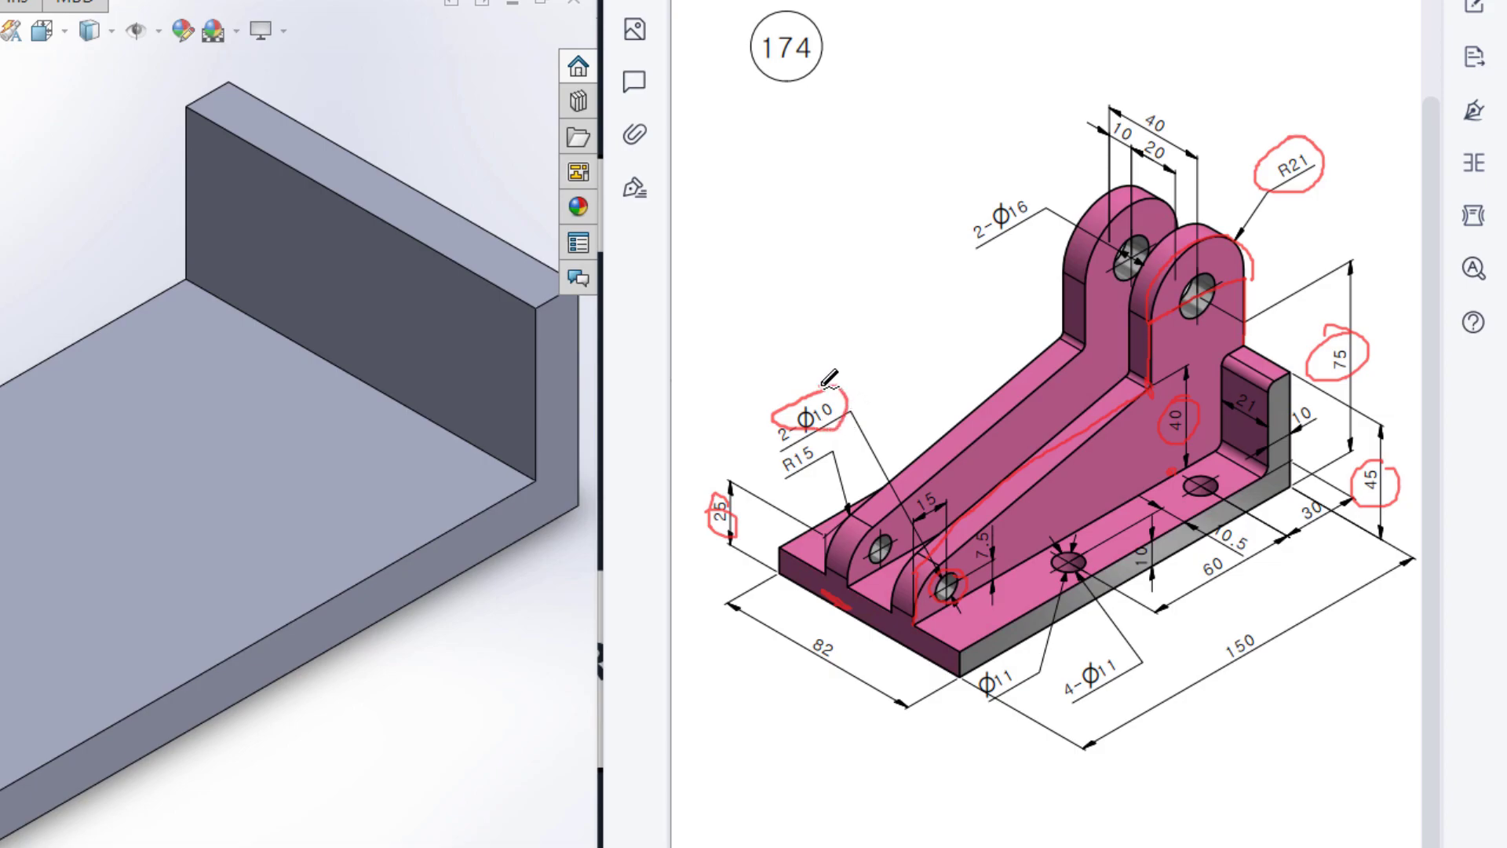
mouse_move(999, 524)
mouse_down()
mouse_move(967, 546)
mouse_move(989, 563)
mouse_move(1009, 543)
mouse_move(913, 492)
mouse_move(903, 517)
mouse_move(937, 527)
mouse_move(948, 495)
mouse_up()
mouse_move(1219, 278)
mouse_down()
mouse_move(1183, 282)
mouse_move(1173, 308)
mouse_move(1201, 317)
mouse_move(1230, 277)
mouse_up()
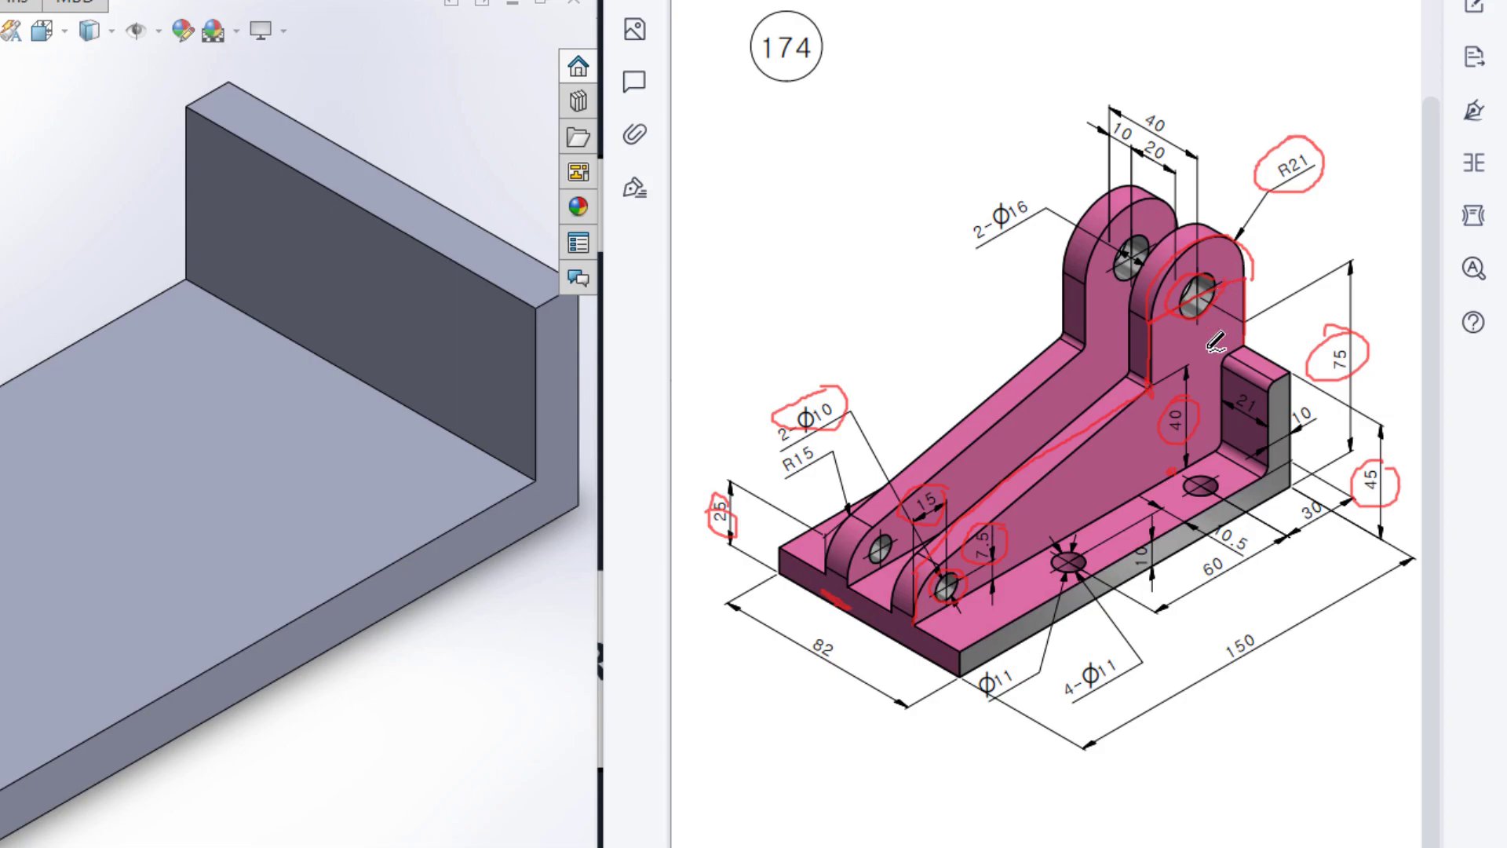
mouse_move(1044, 185)
mouse_down()
mouse_move(979, 214)
mouse_move(1014, 237)
mouse_move(1047, 196)
mouse_move(1013, 185)
mouse_up()
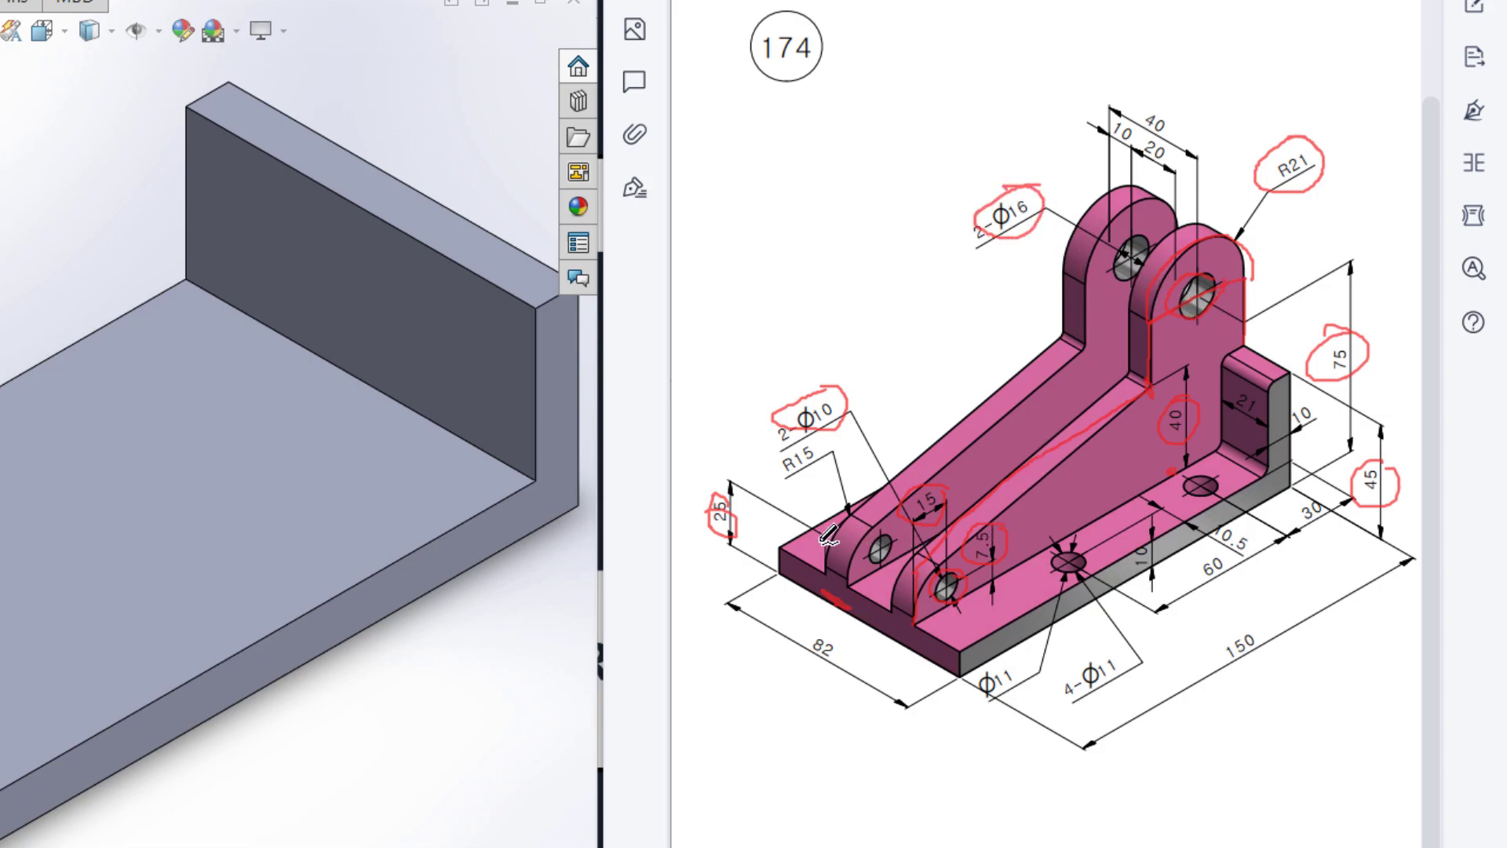
mouse_move(871, 507)
mouse_down()
mouse_move(824, 552)
mouse_move(872, 502)
mouse_up()
mouse_move(942, 559)
mouse_down()
mouse_move(918, 605)
mouse_move(920, 550)
mouse_up()
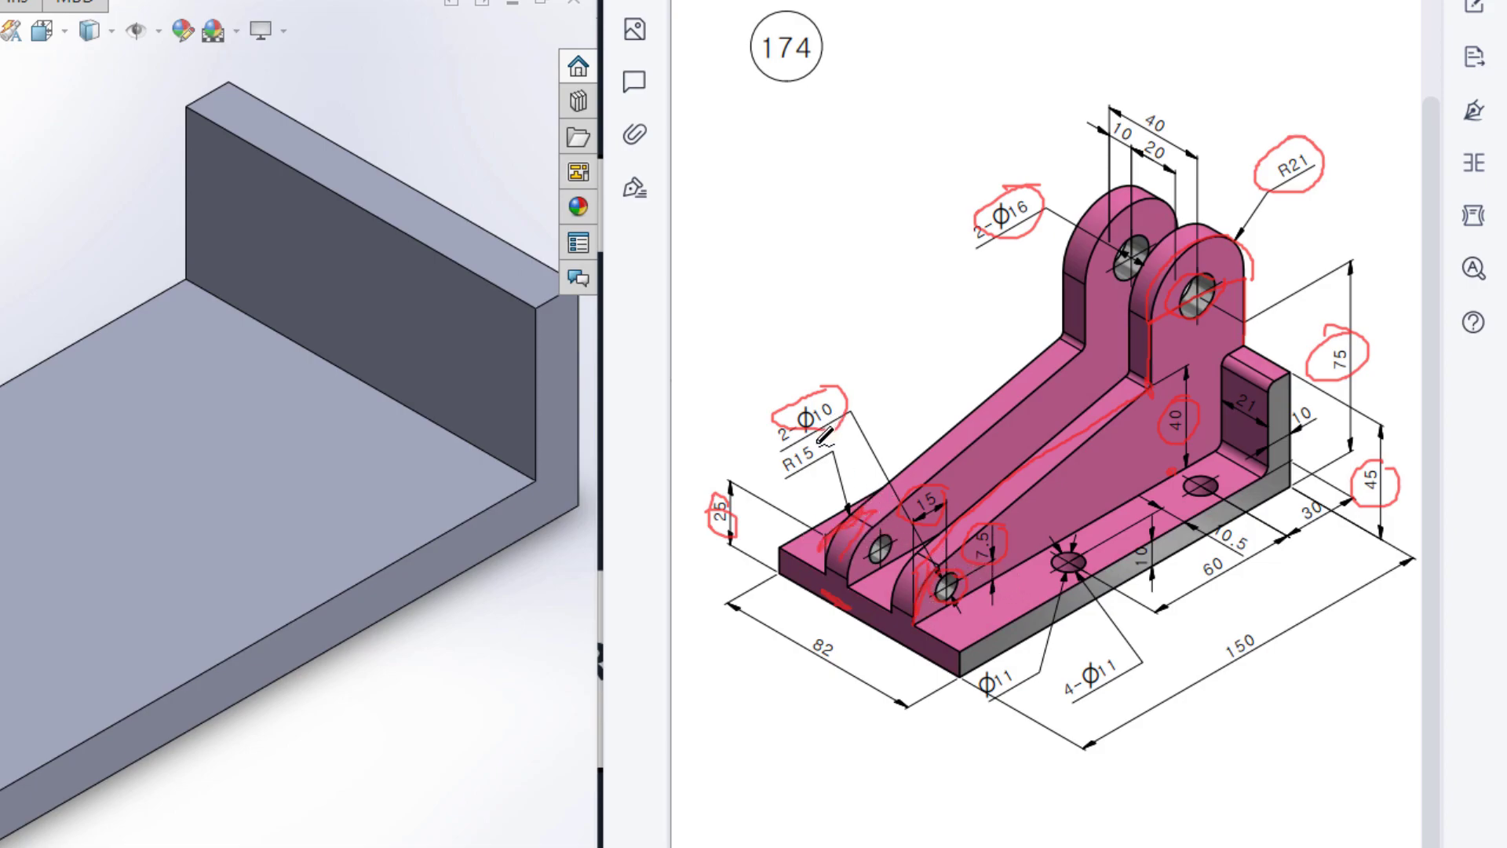
mouse_move(826, 430)
mouse_down()
mouse_move(796, 438)
mouse_move(779, 476)
mouse_move(830, 464)
mouse_move(818, 430)
mouse_up()
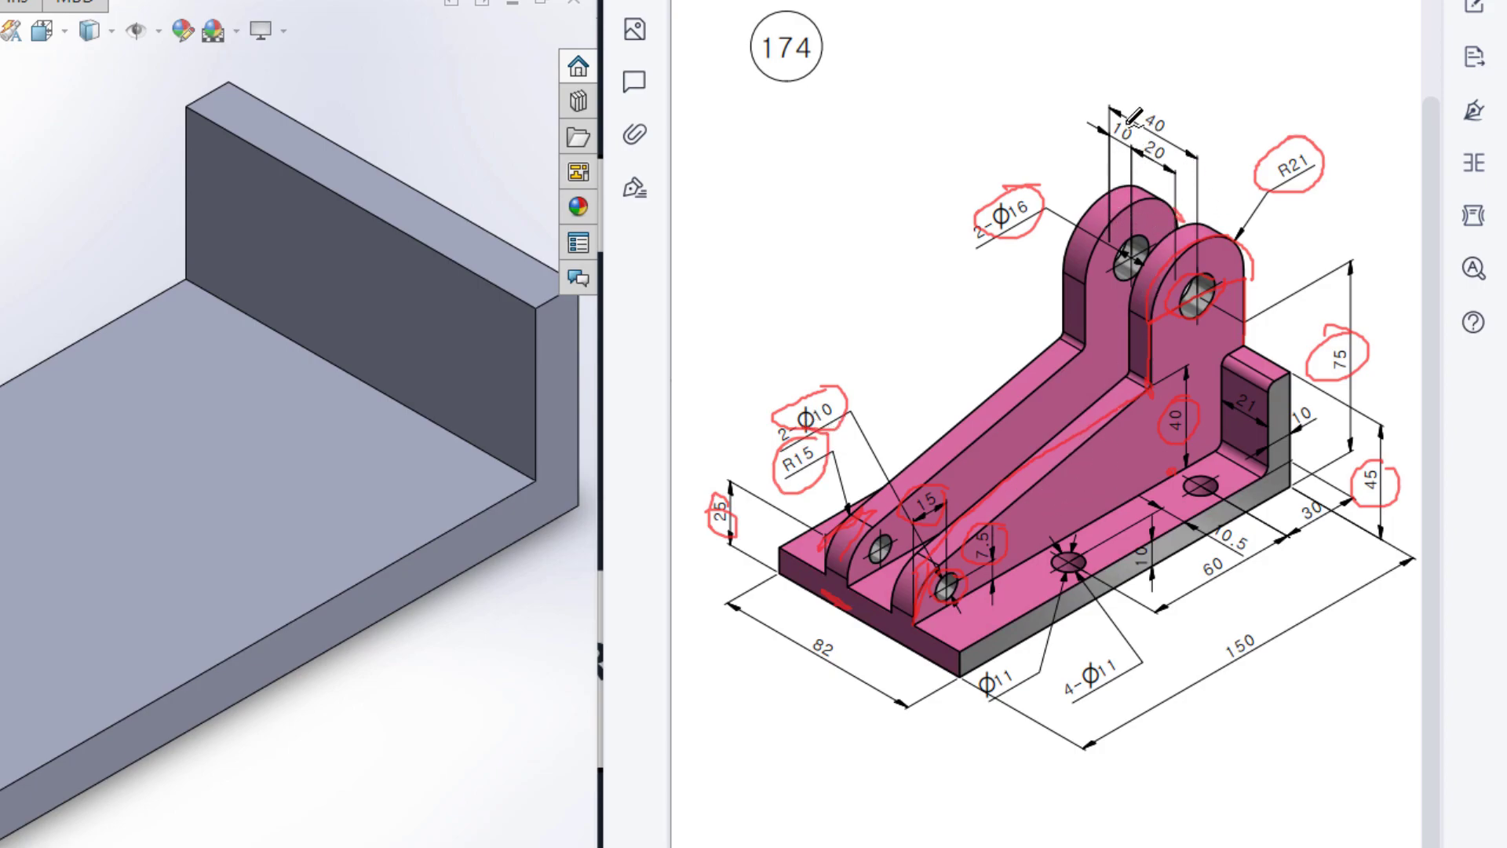
drag(1115, 126, 1125, 123)
mouse_move(1108, 444)
mouse_down()
mouse_move(1110, 427)
mouse_move(1128, 434)
mouse_up()
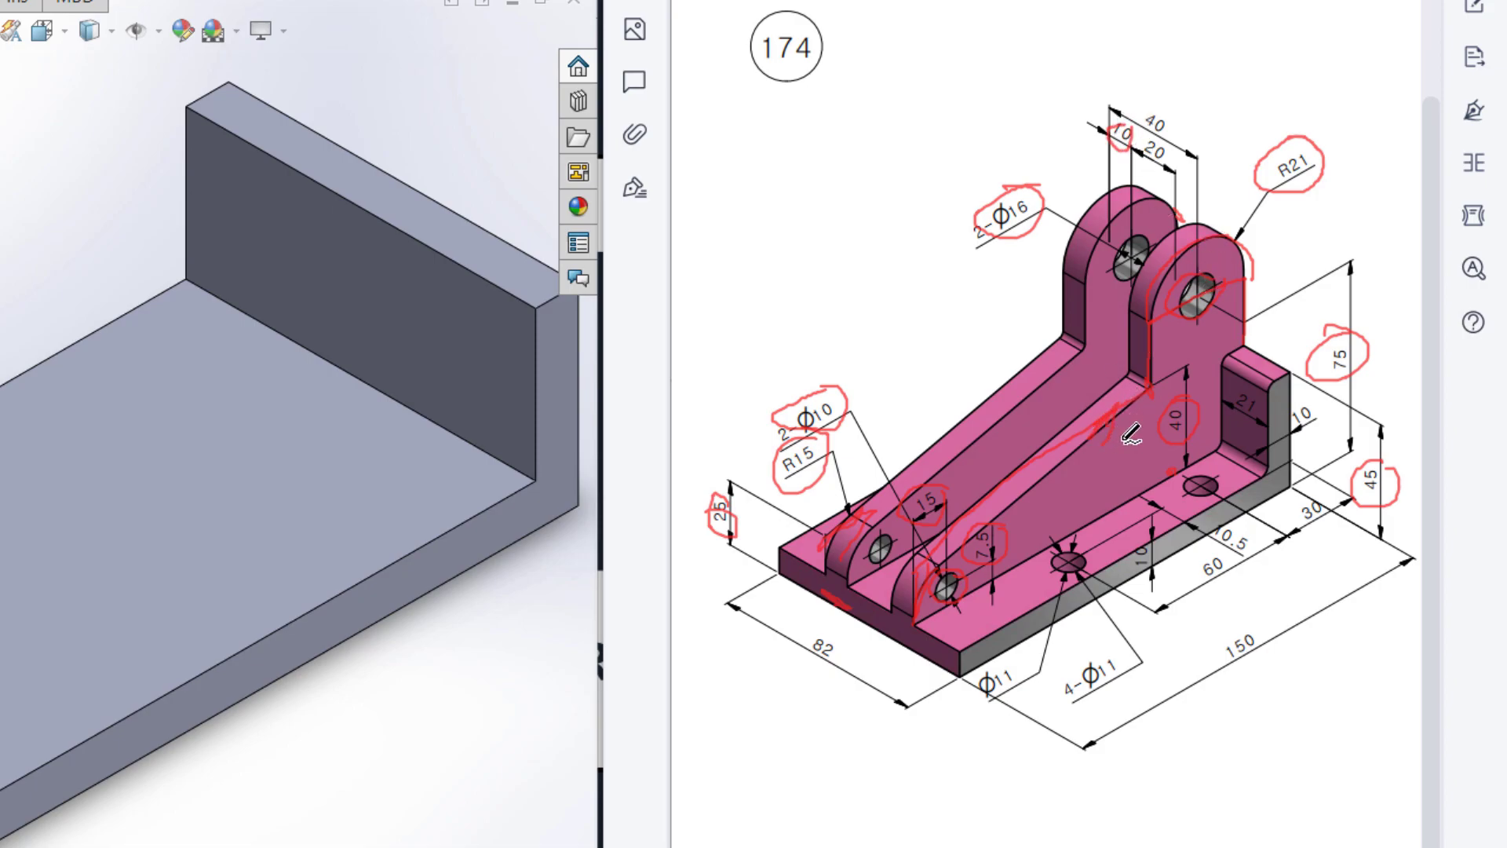
Step: Undo the red markup and draw one line along the rib up to the upper lug
key(ctrl+z)
key(ctrl+z)
key(ctrl+z)
key(ctrl+z)
key(ctrl+z)
key(ctrl+z)
key(ctrl+z)
key(ctrl+z)
key(ctrl+z)
key(ctrl+z)
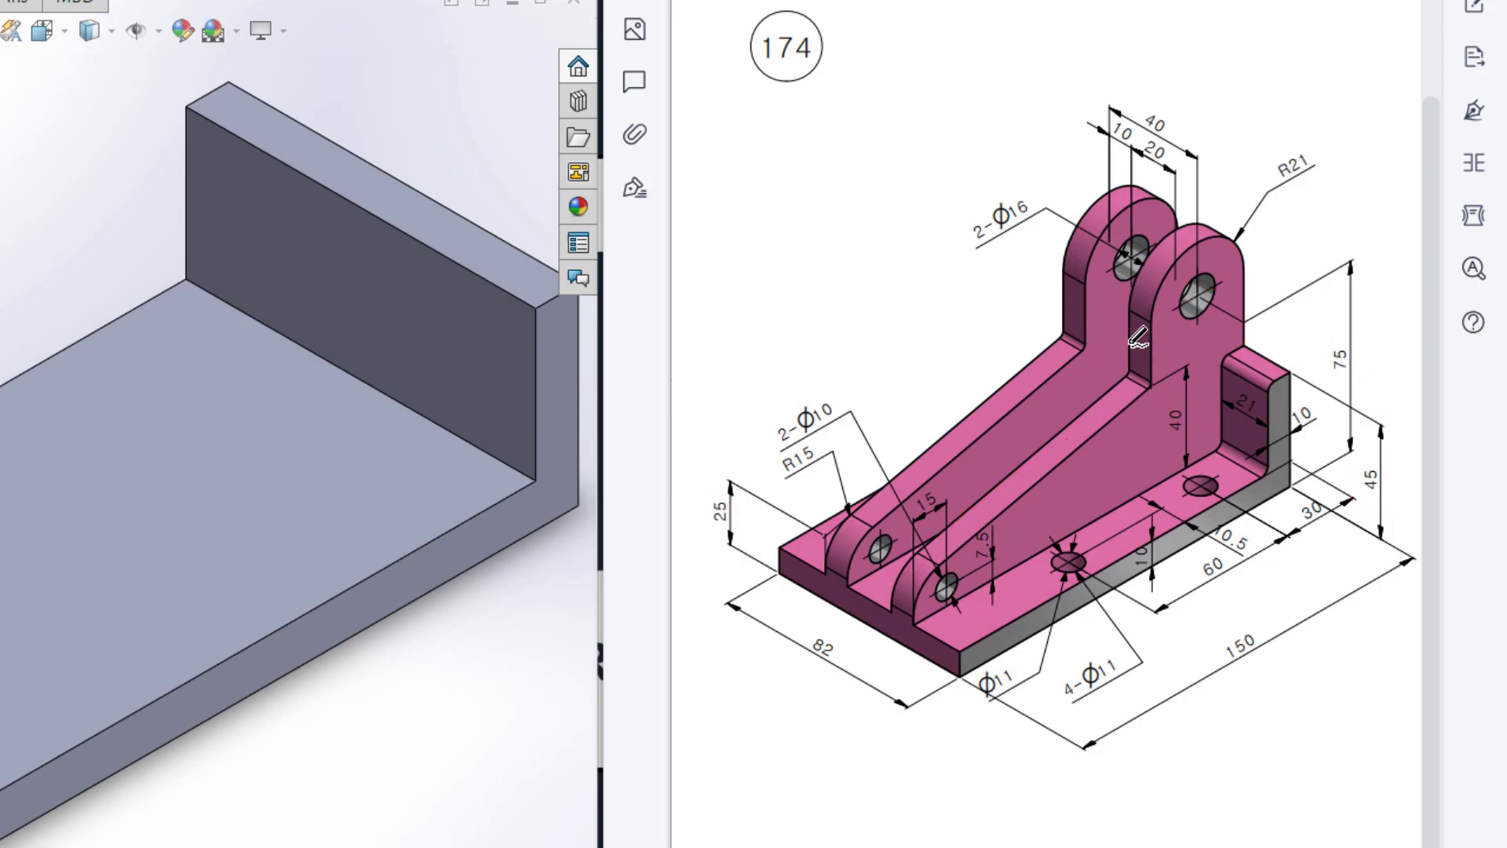
mouse_move(864, 625)
mouse_down()
mouse_move(874, 577)
mouse_move(1150, 295)
mouse_up()
drag(1152, 191, 1171, 201)
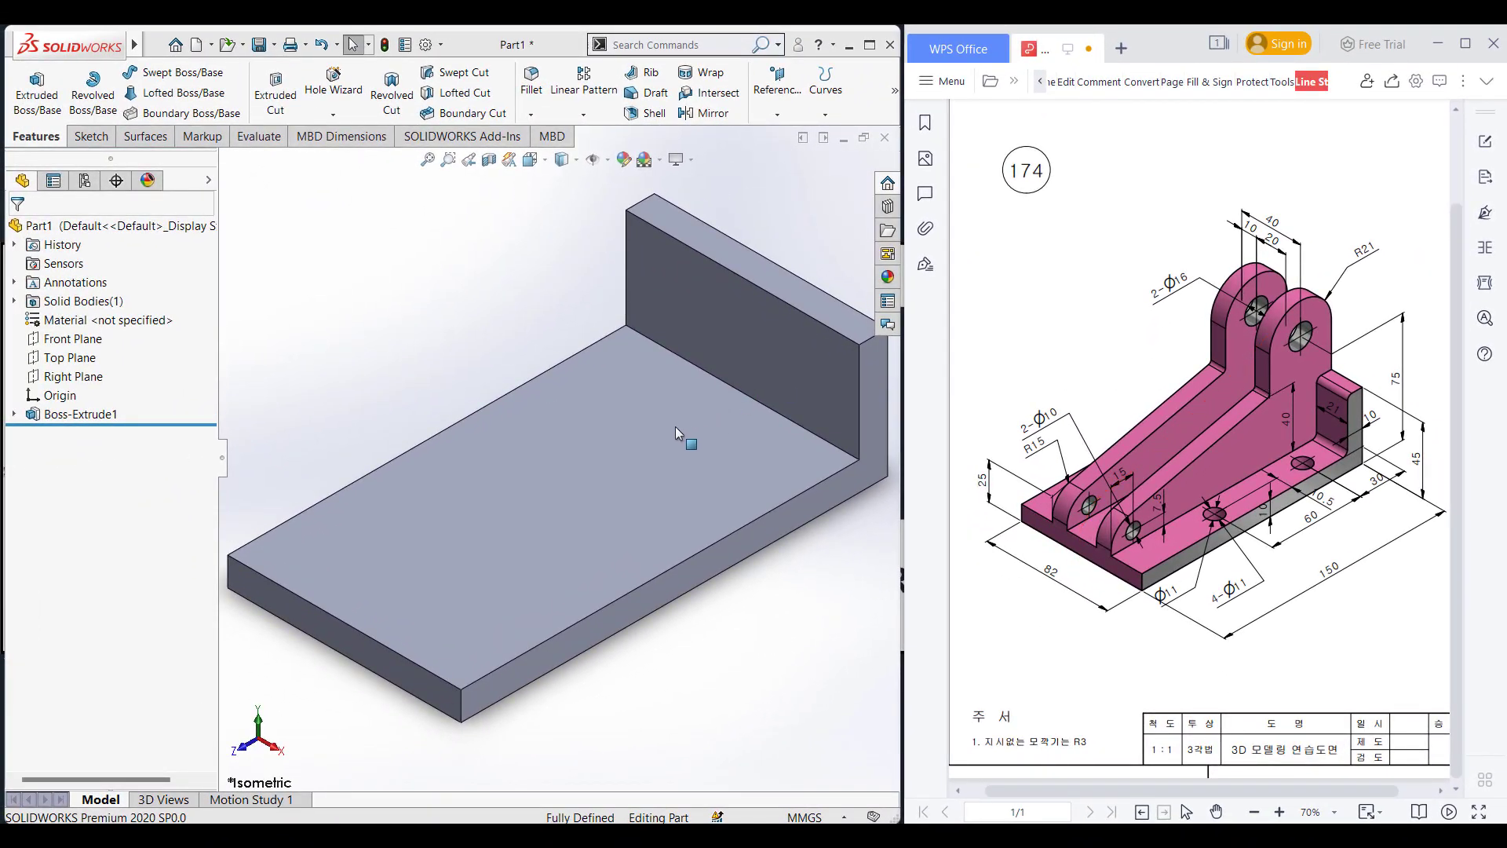
Step: Add reference plane Plane1 offset 10 mm from the Right Plane
click(64, 376)
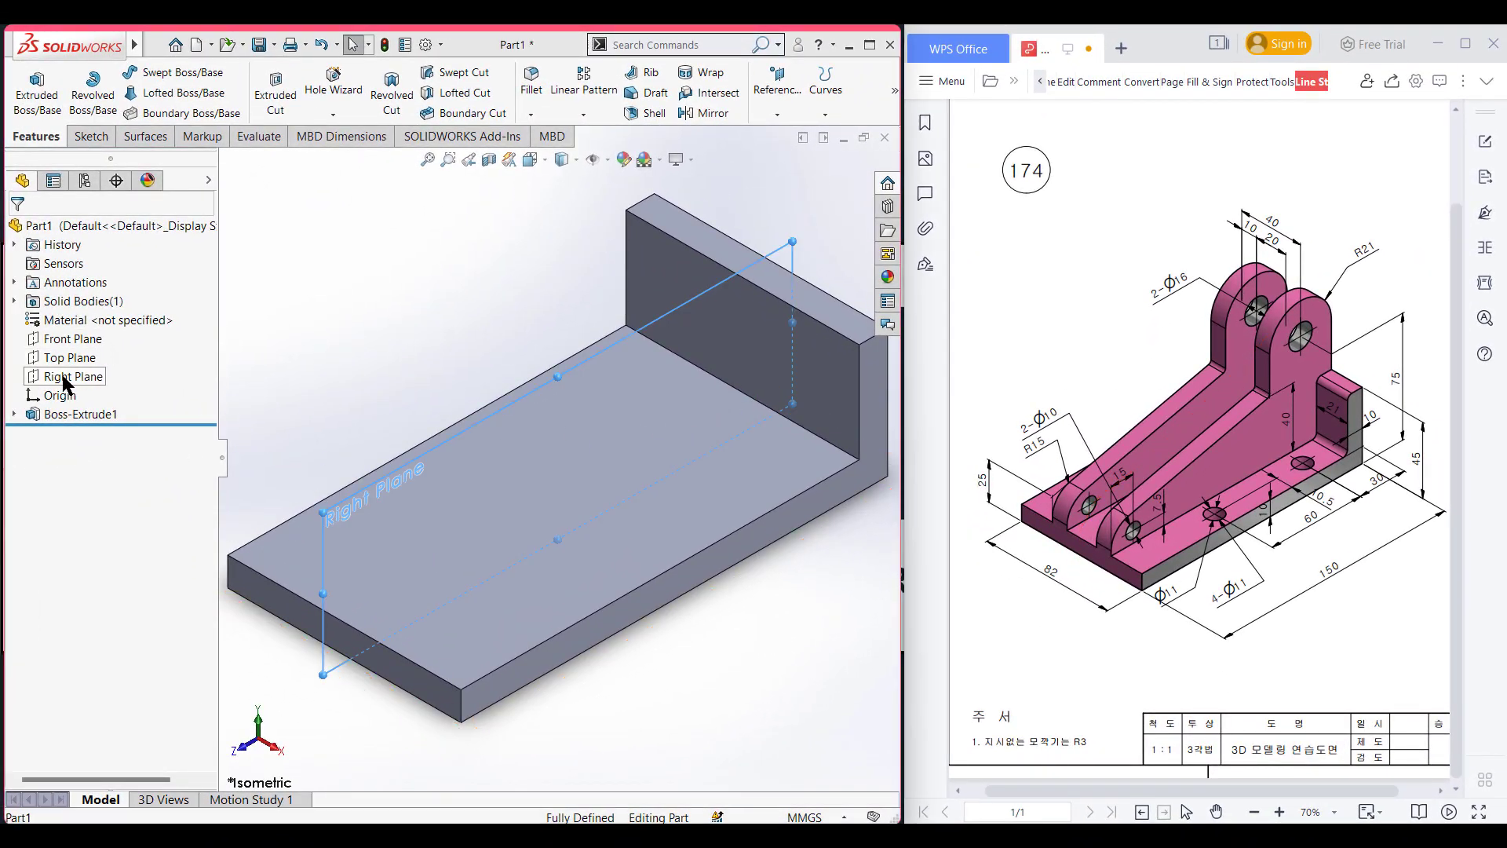
click(778, 115)
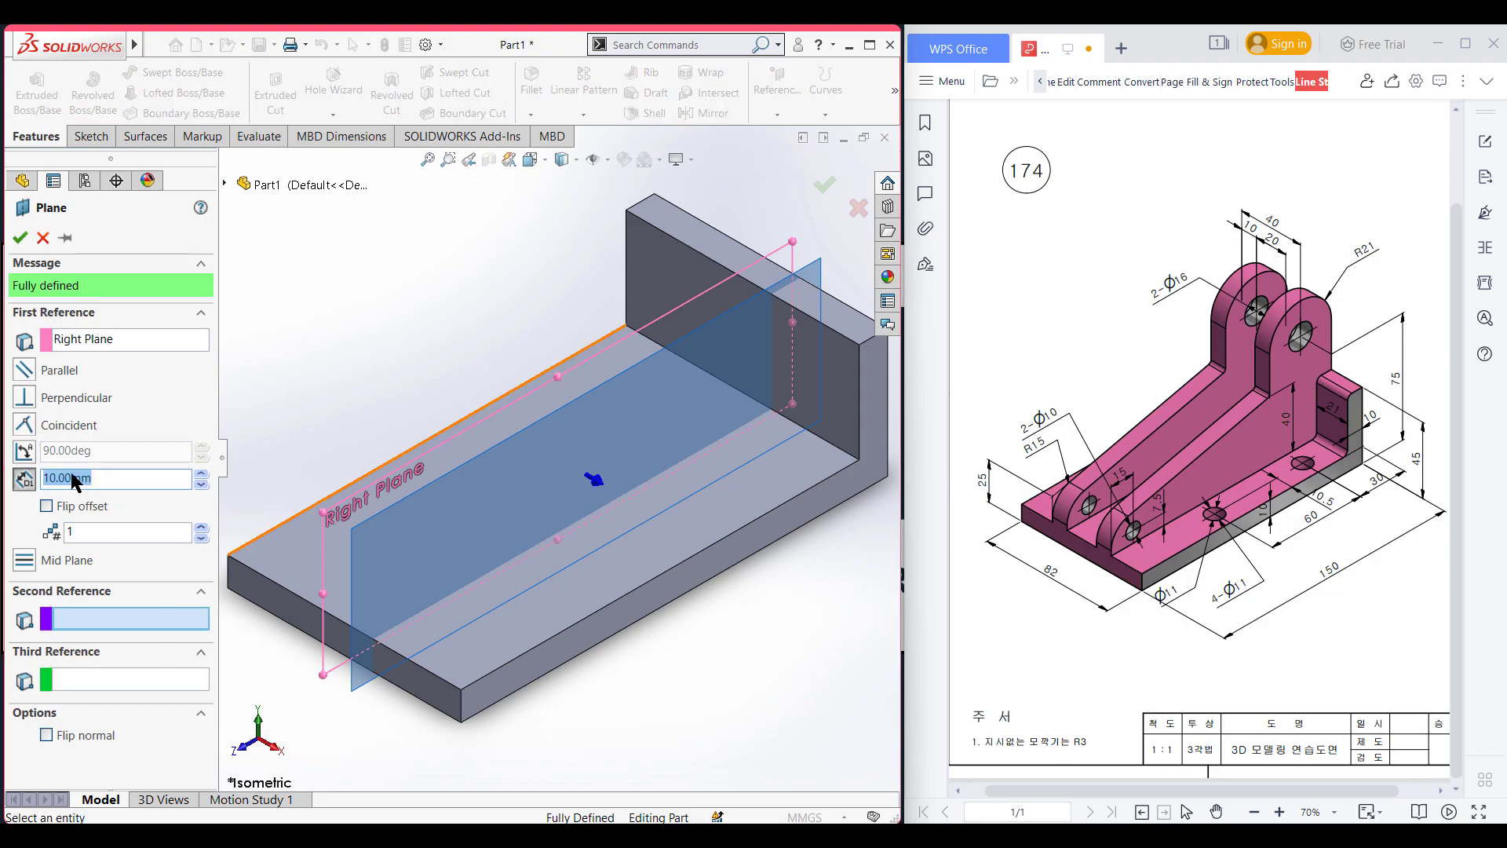
click(21, 237)
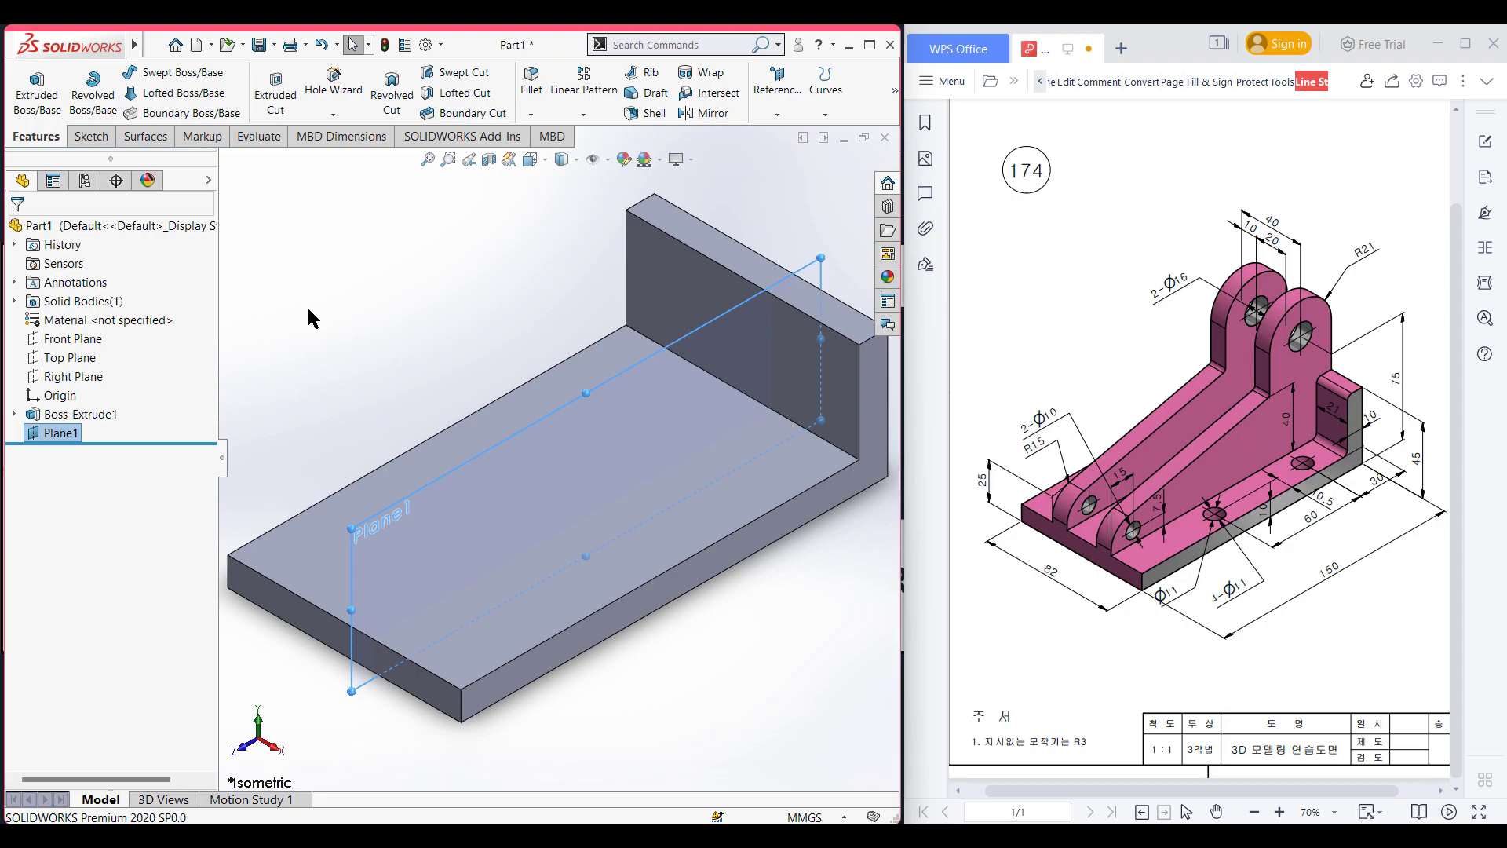
right_click(52, 434)
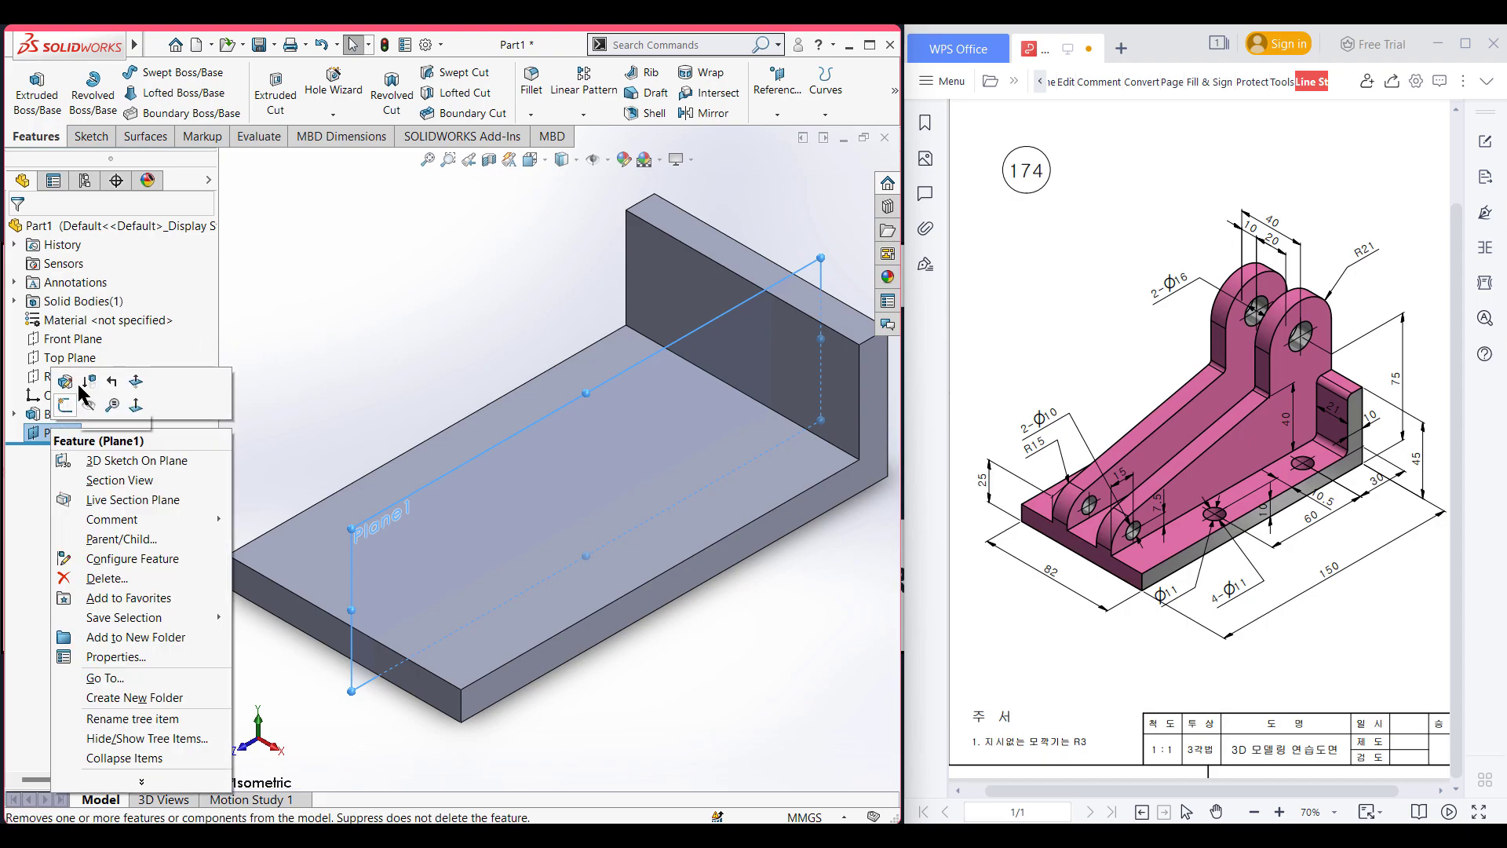
Step: On Plane1, sketch a 30 mm riser, a 42 mm top line and a side line down
click(65, 404)
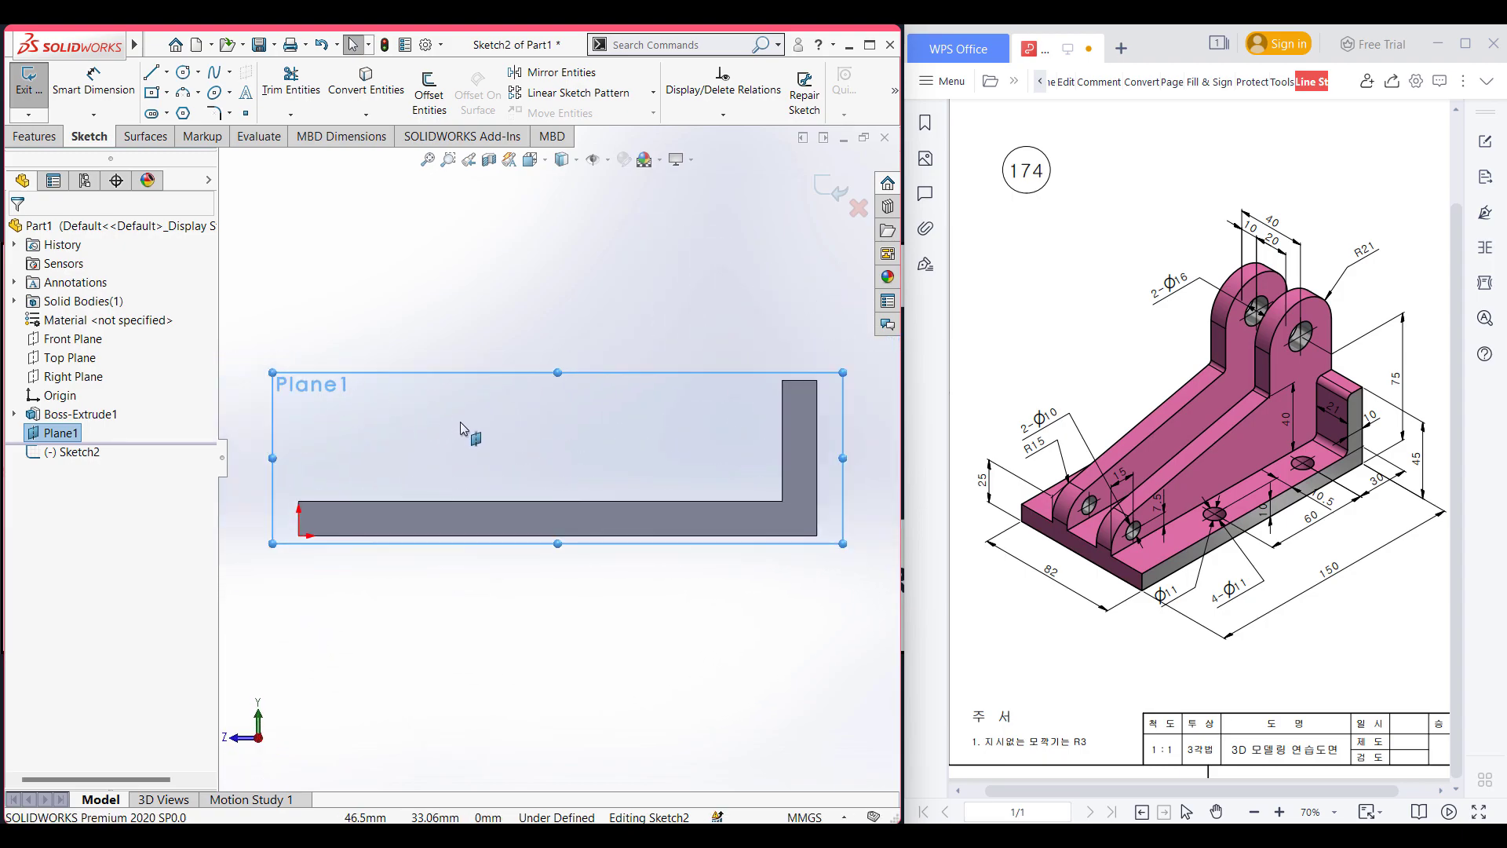
click(610, 266)
scroll(613, 296, down, 3)
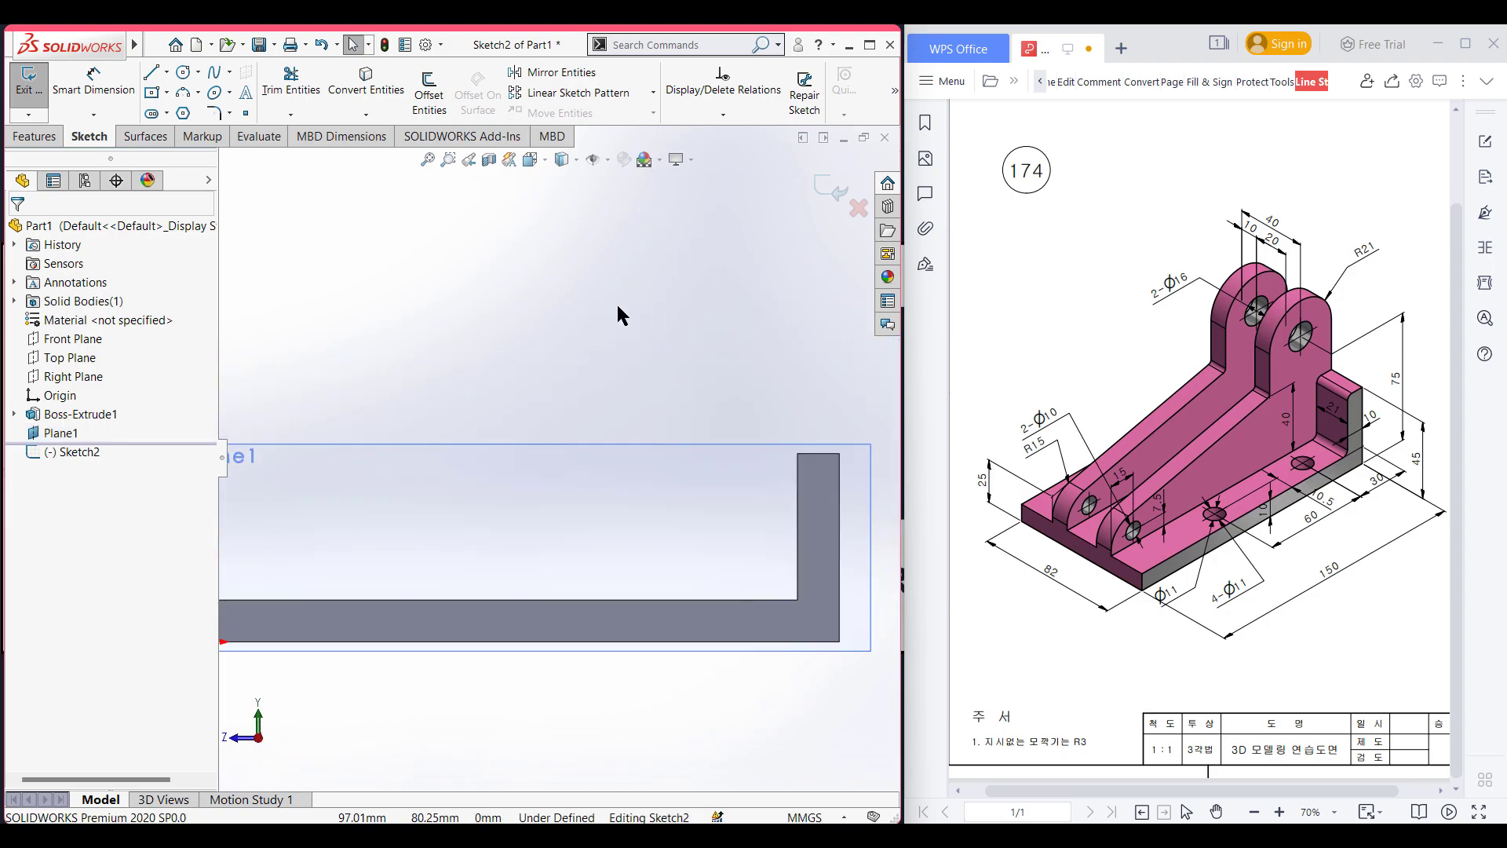
scroll(617, 306, up, 2)
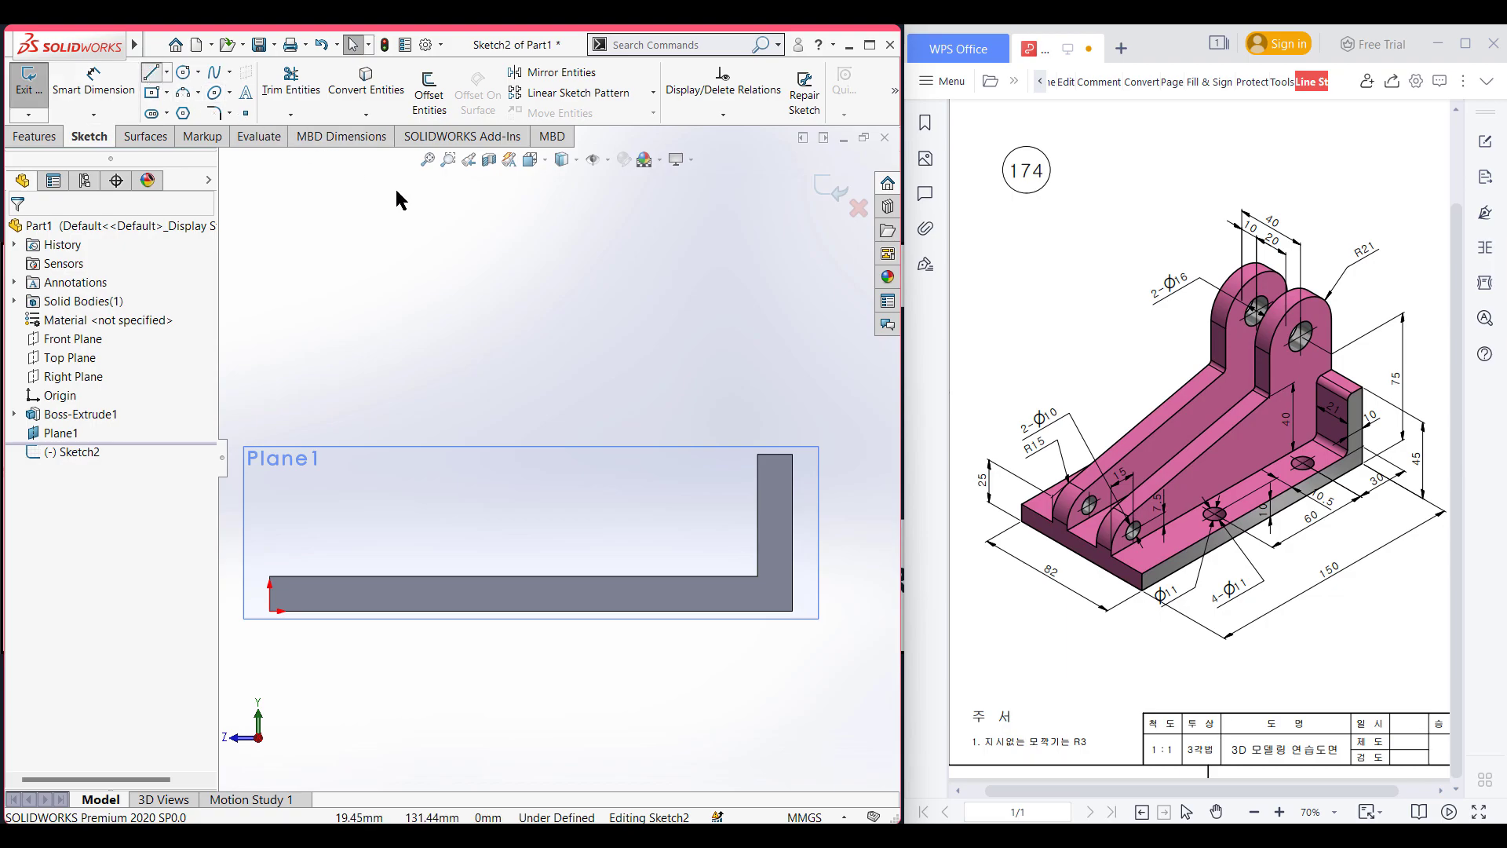
click(793, 454)
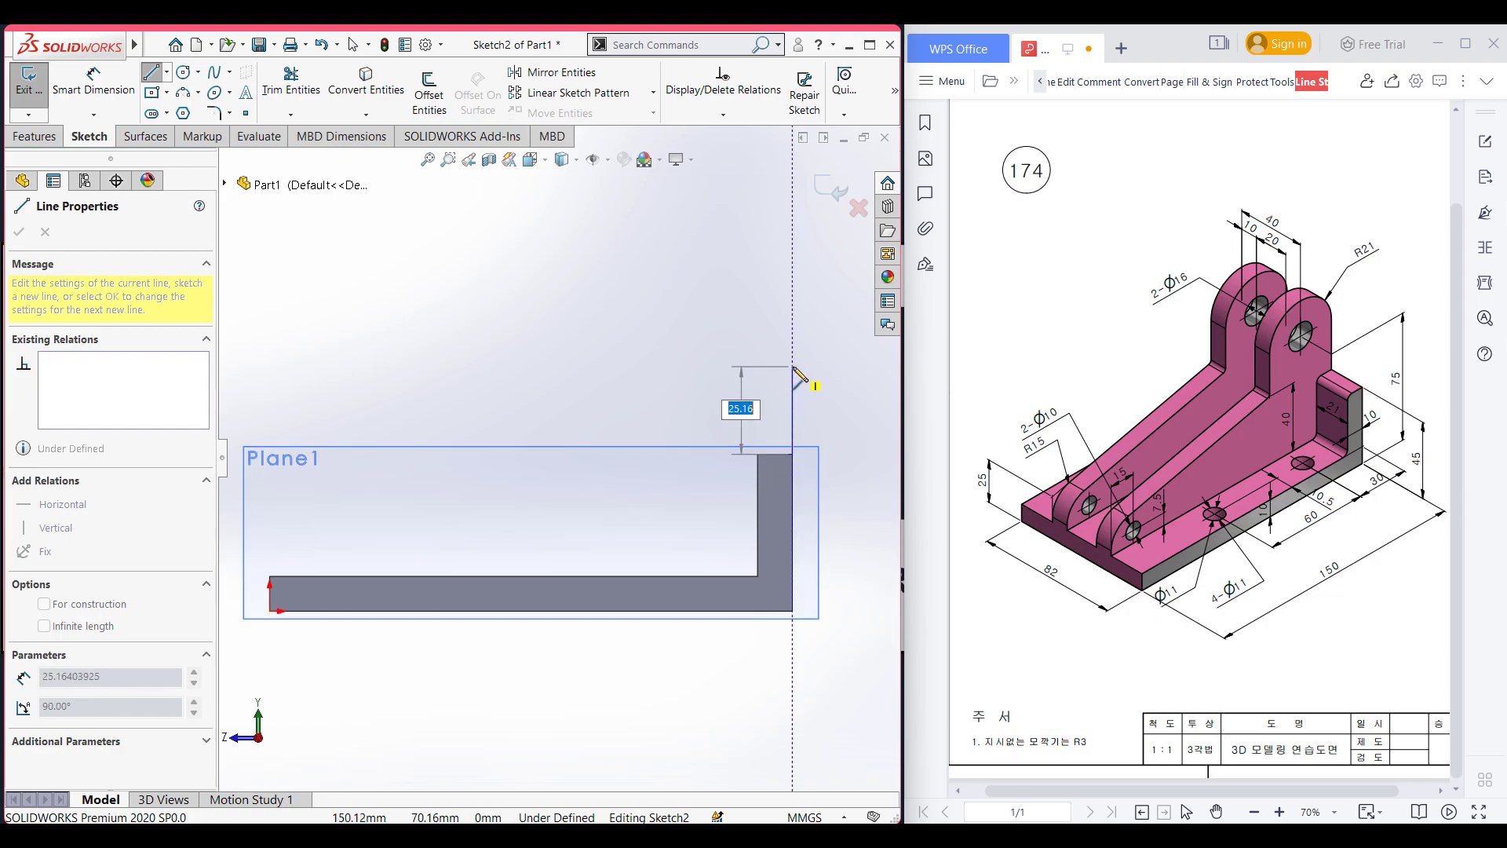
text(75-45)
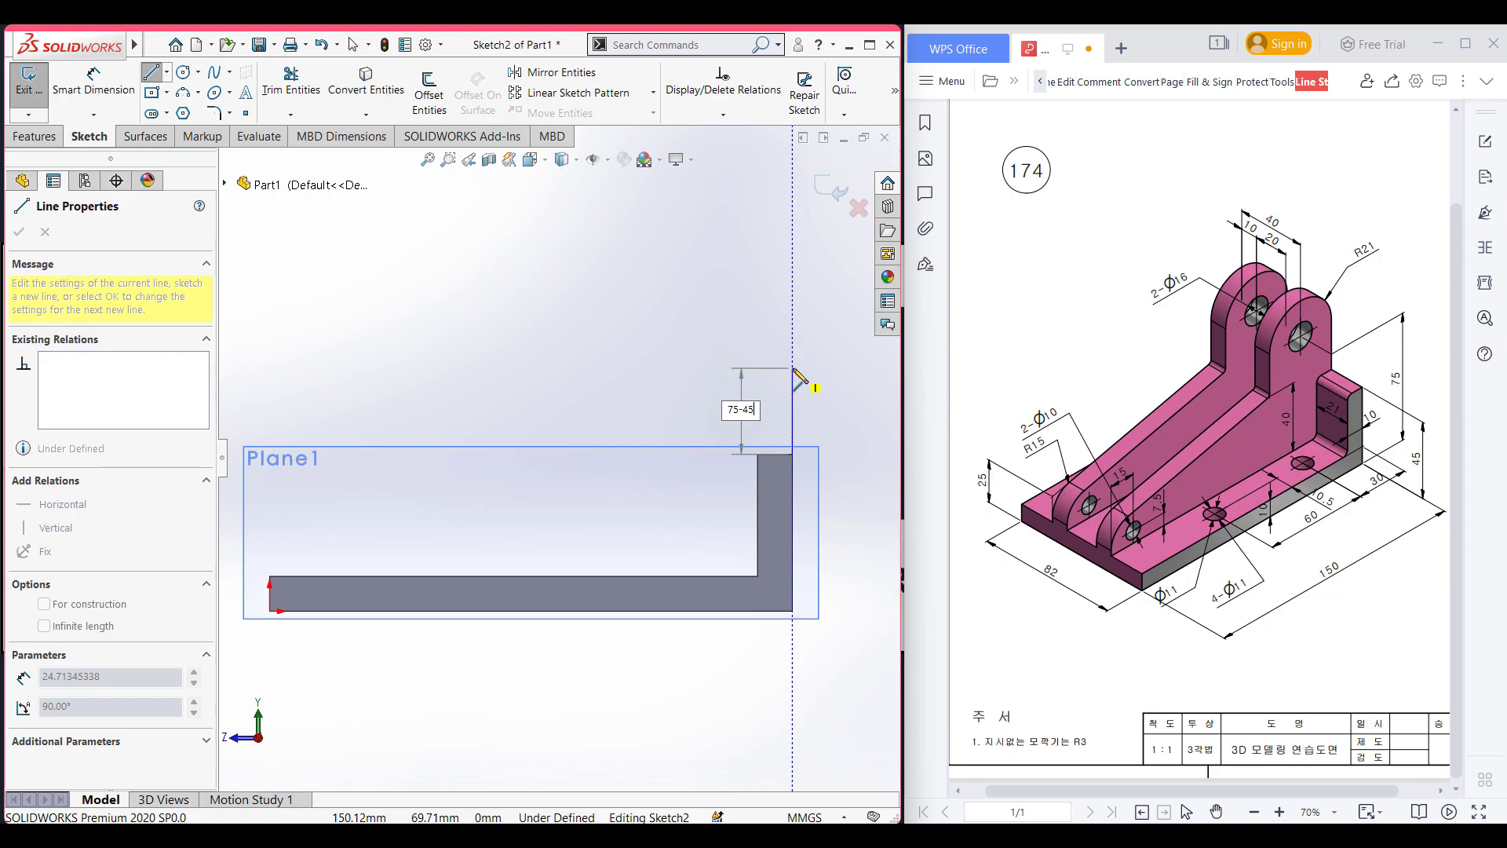
key(Return)
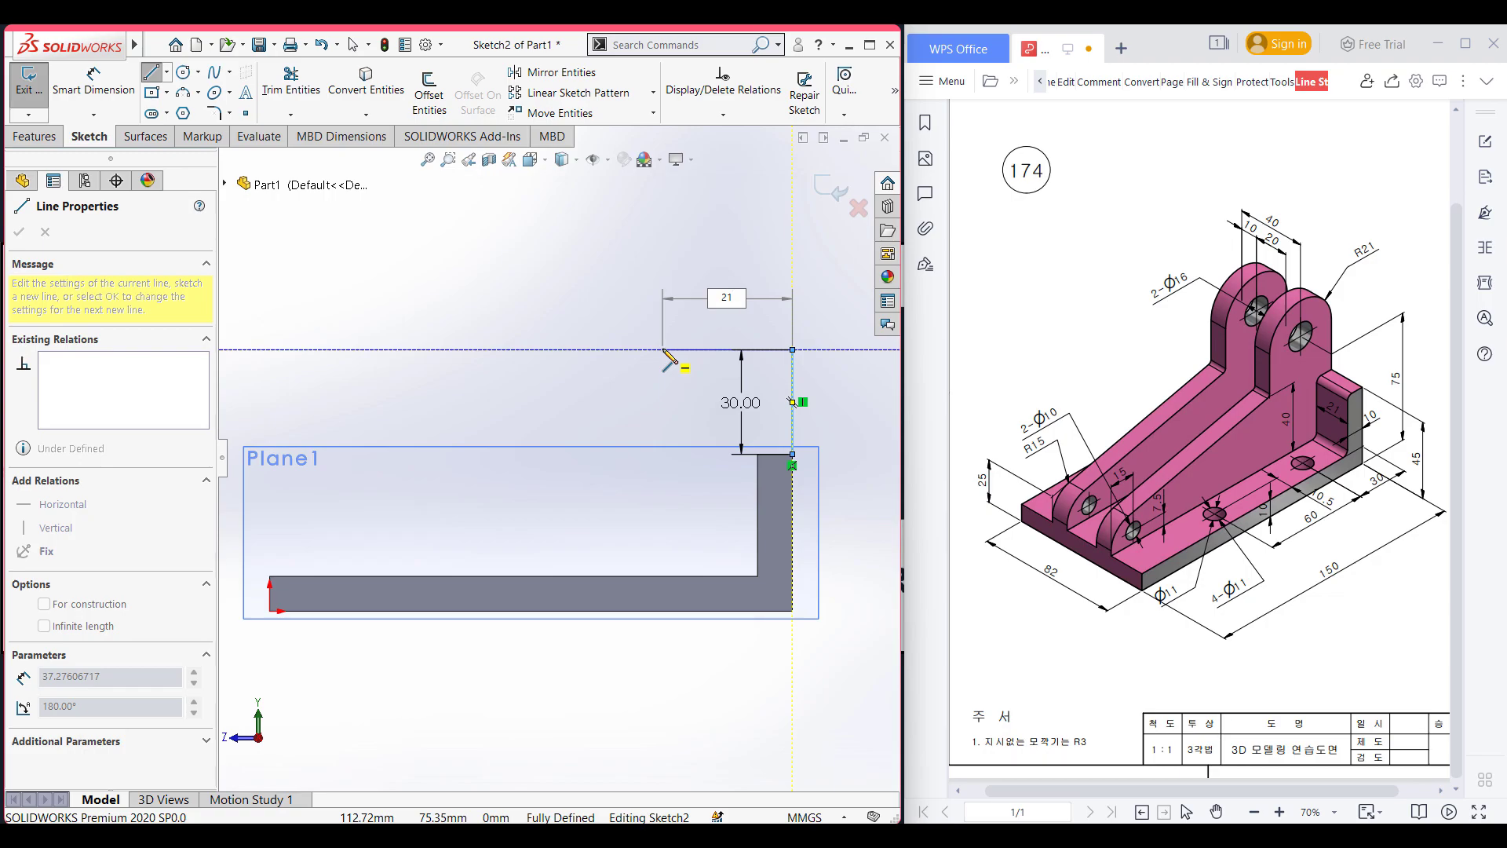
key(Return)
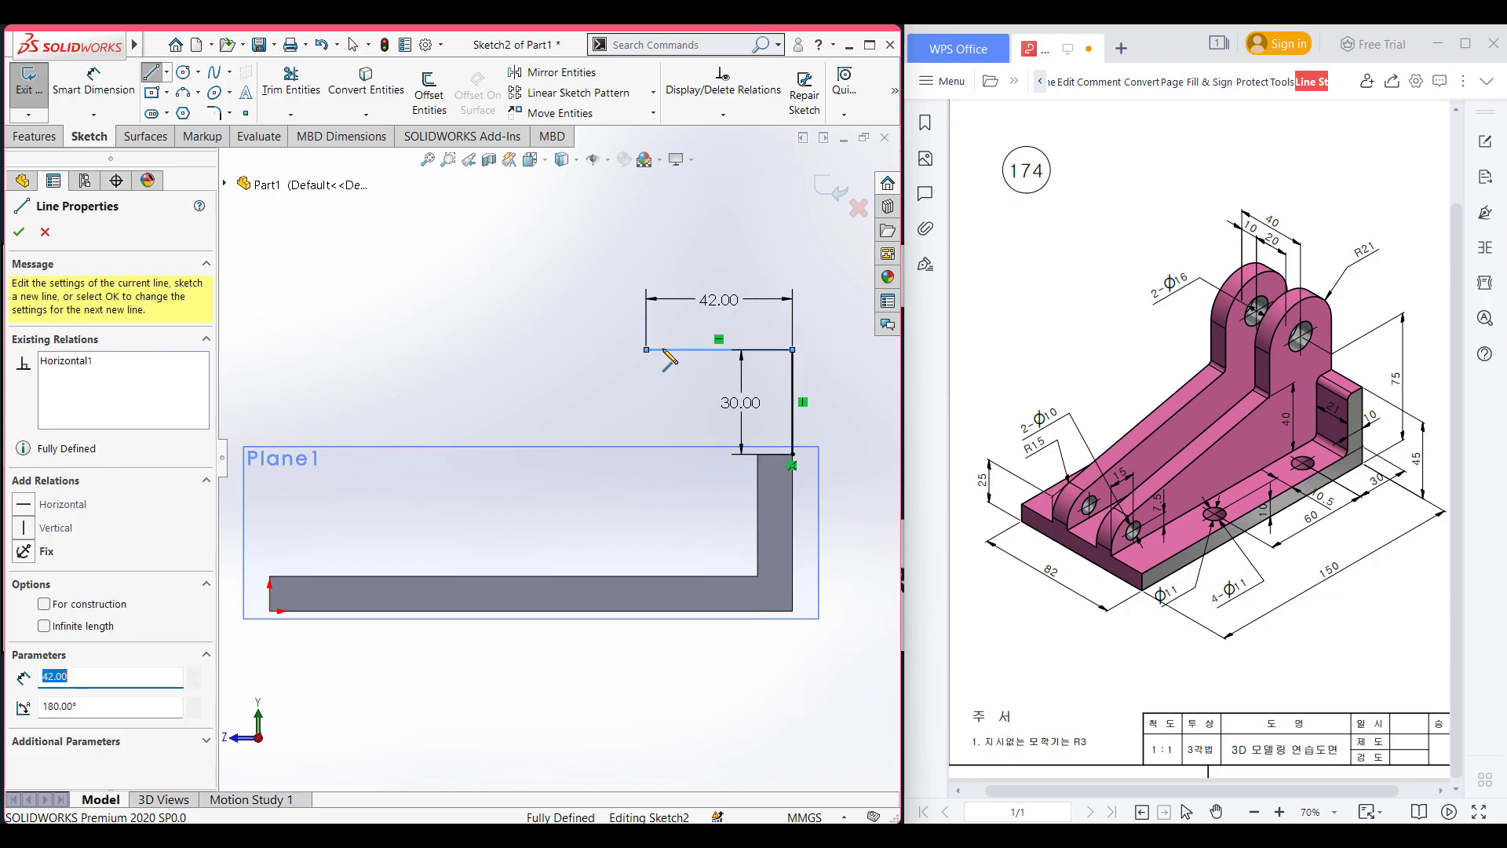
click(646, 349)
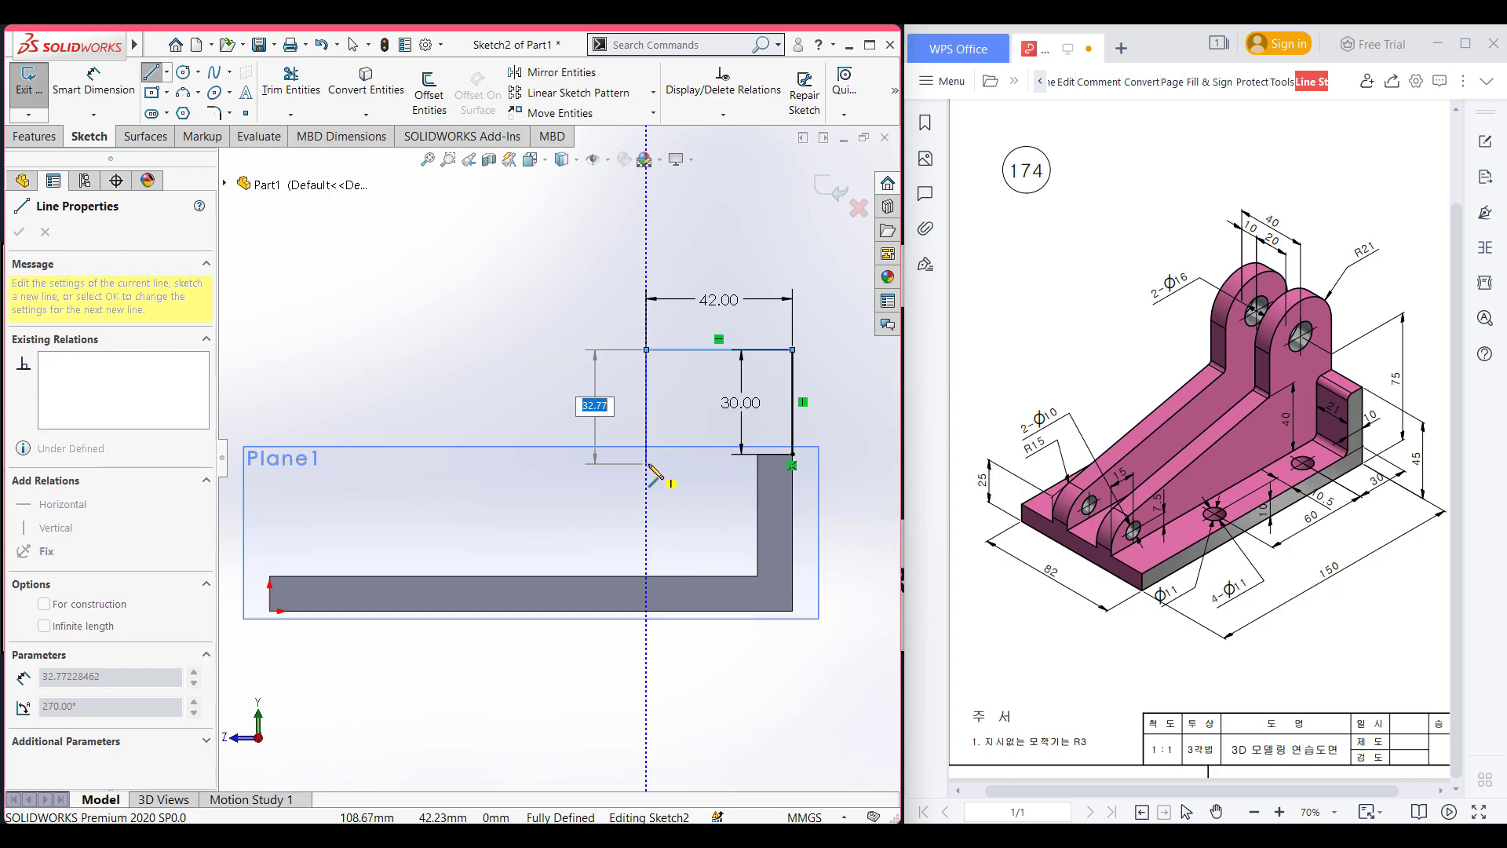
click(646, 463)
key(Escape)
key(Escape)
Step: Dimension the side line's bottom end 40 mm above the bottom edge
right_drag(557, 383, 555, 286)
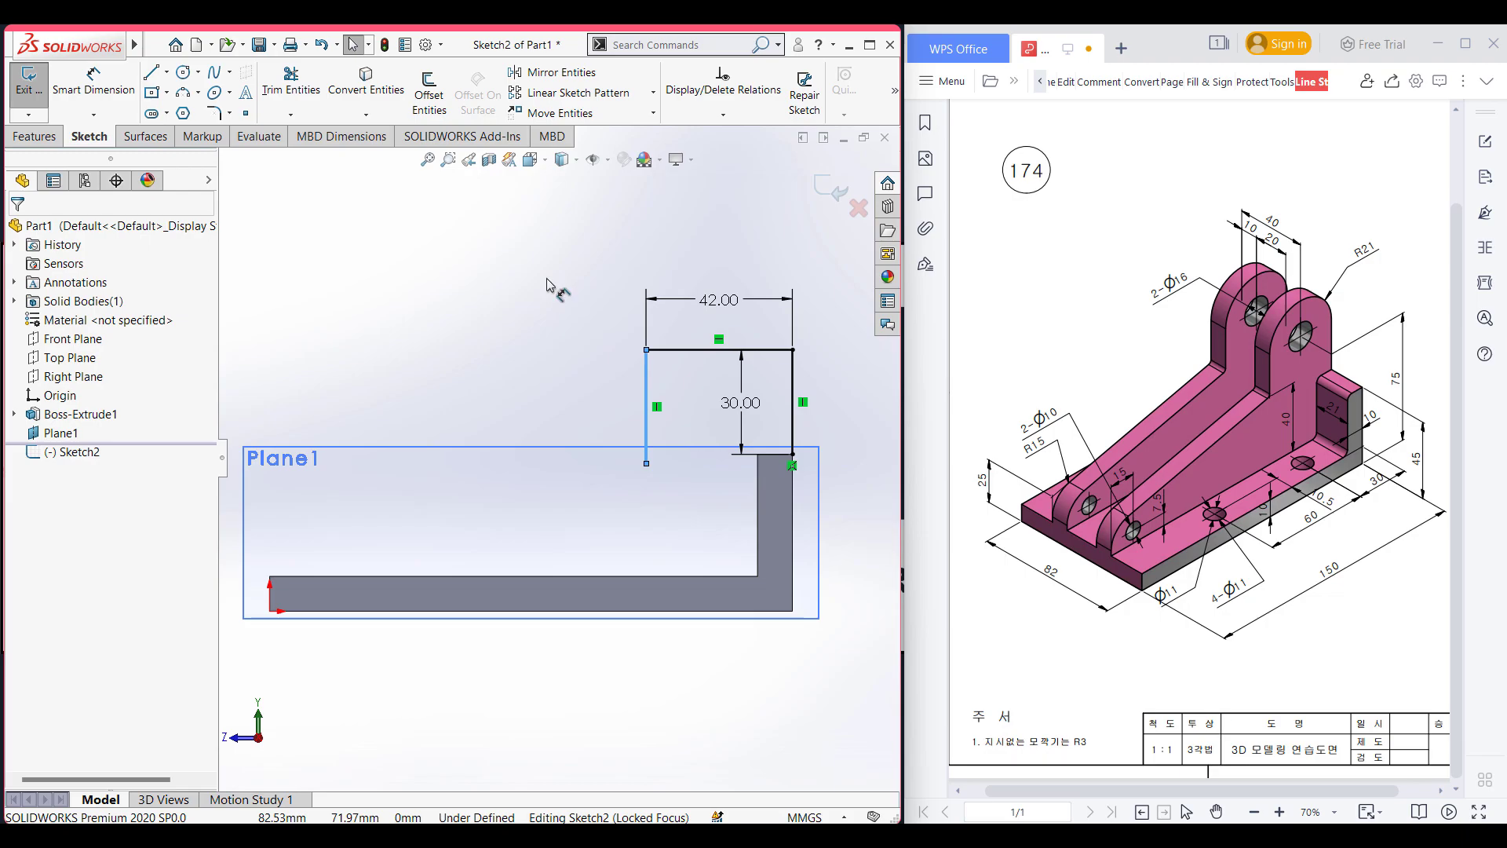
click(645, 464)
click(667, 576)
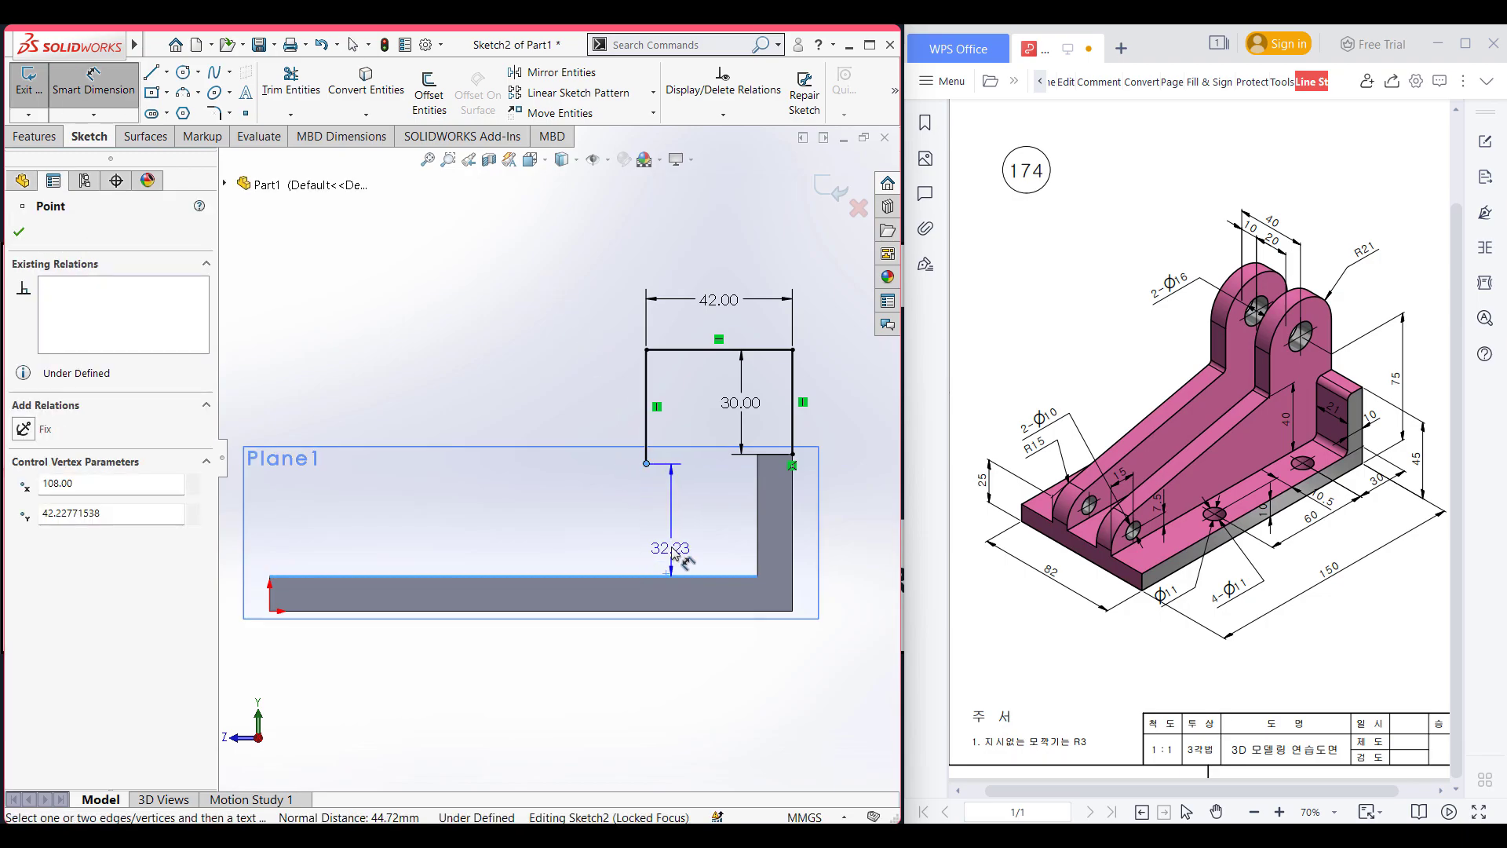
click(671, 544)
text(40)
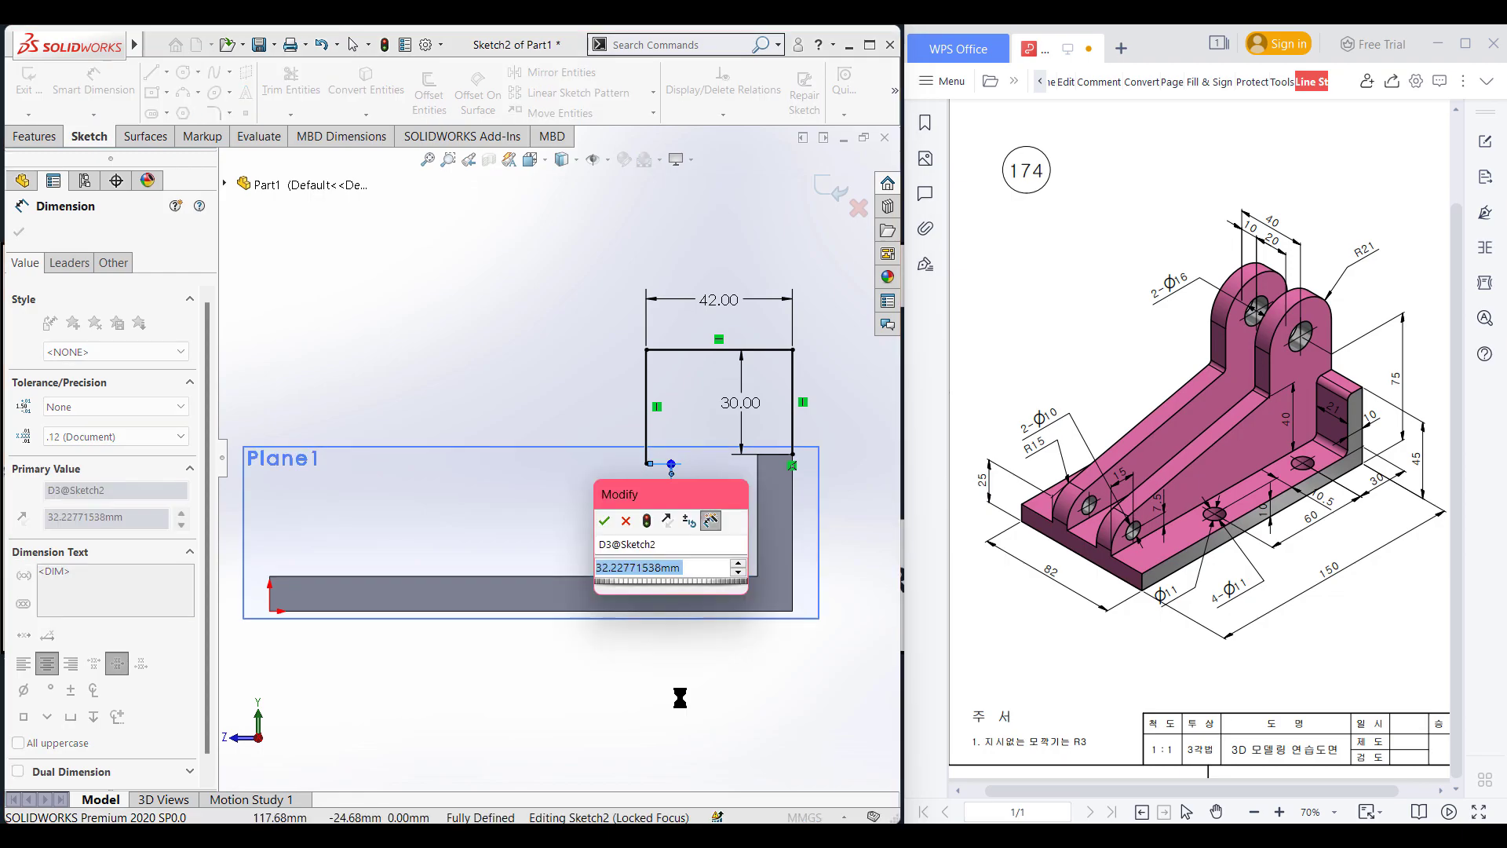
key(Return)
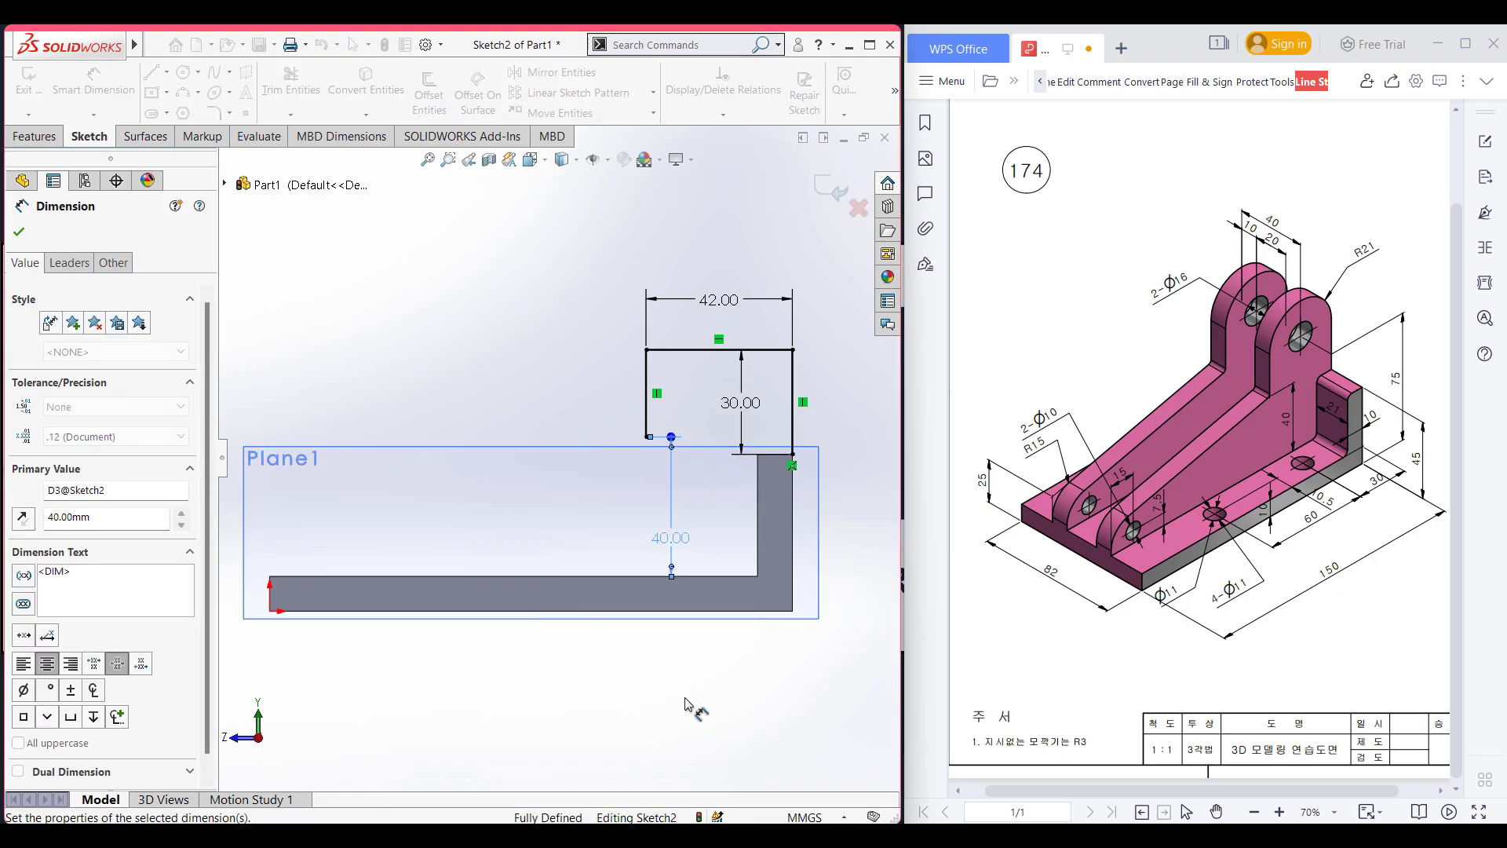
click(152, 72)
click(270, 578)
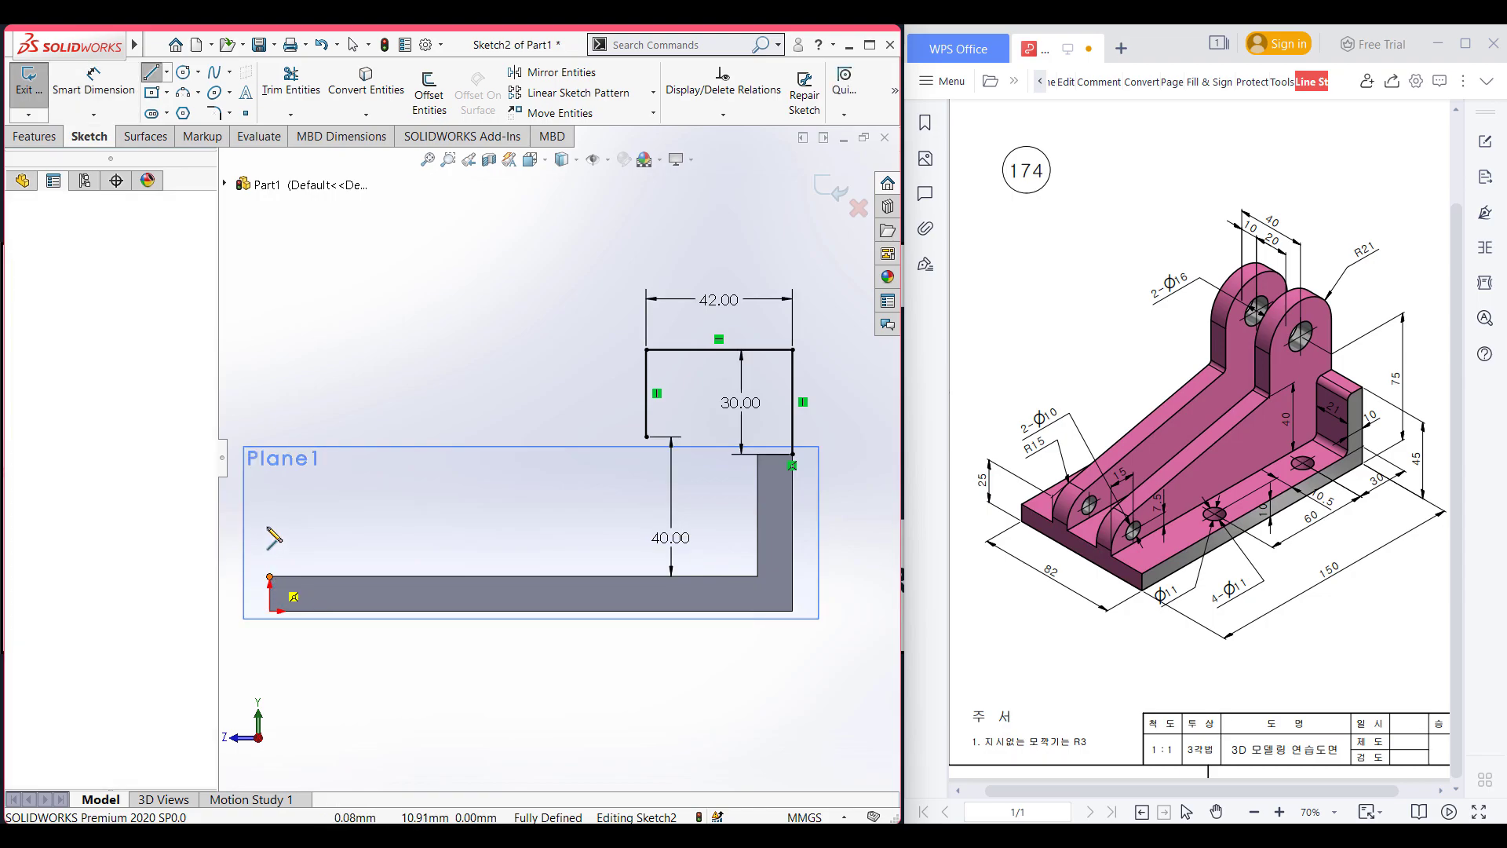
Step: Draw a 15 mm left riser and a sloped line up to the rectangle's lower-left corner
scroll(275, 530, up, 3)
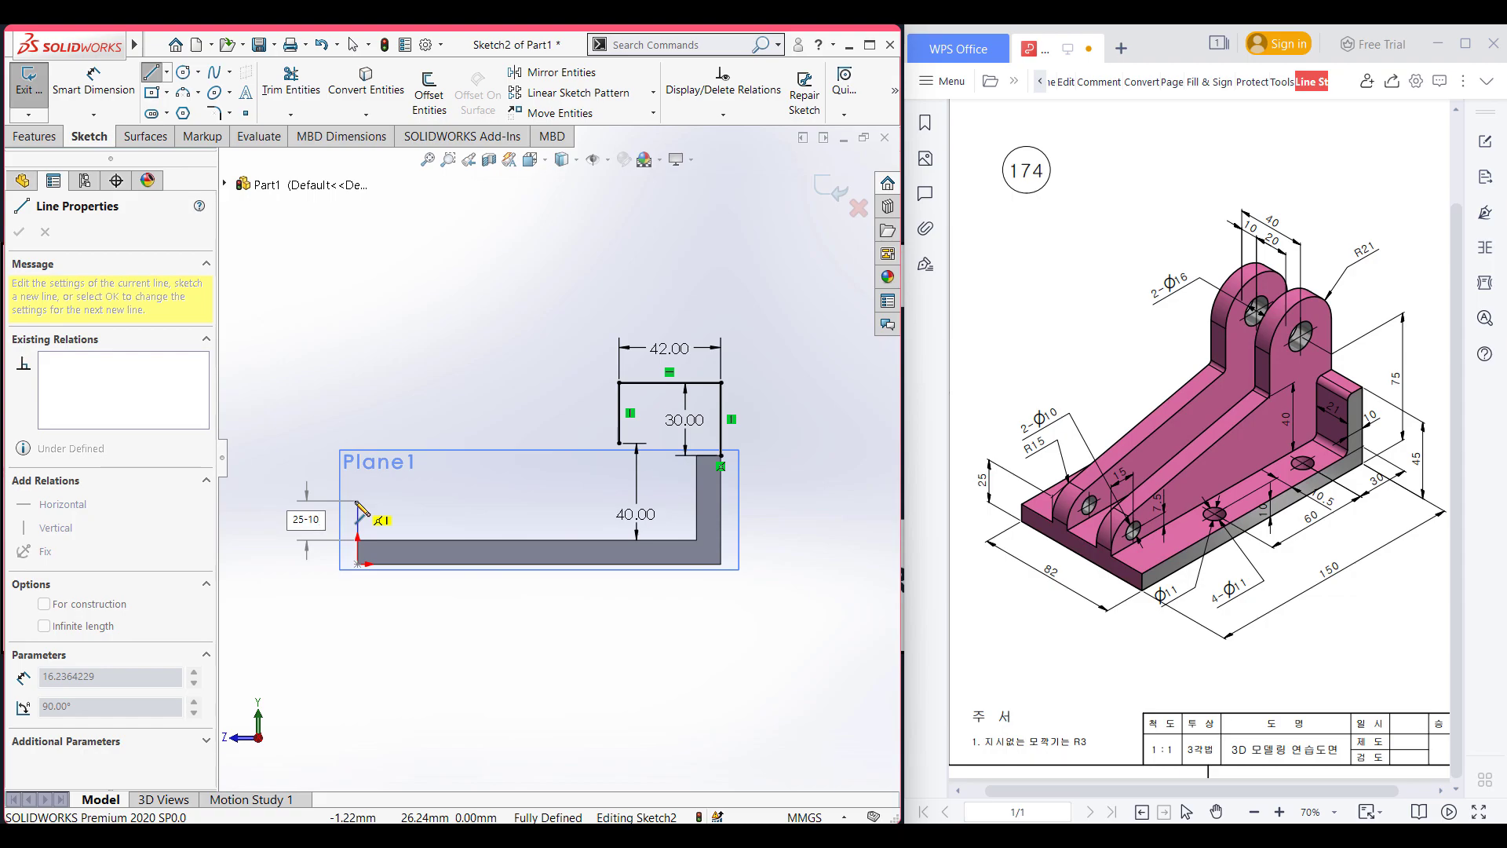
key(Return)
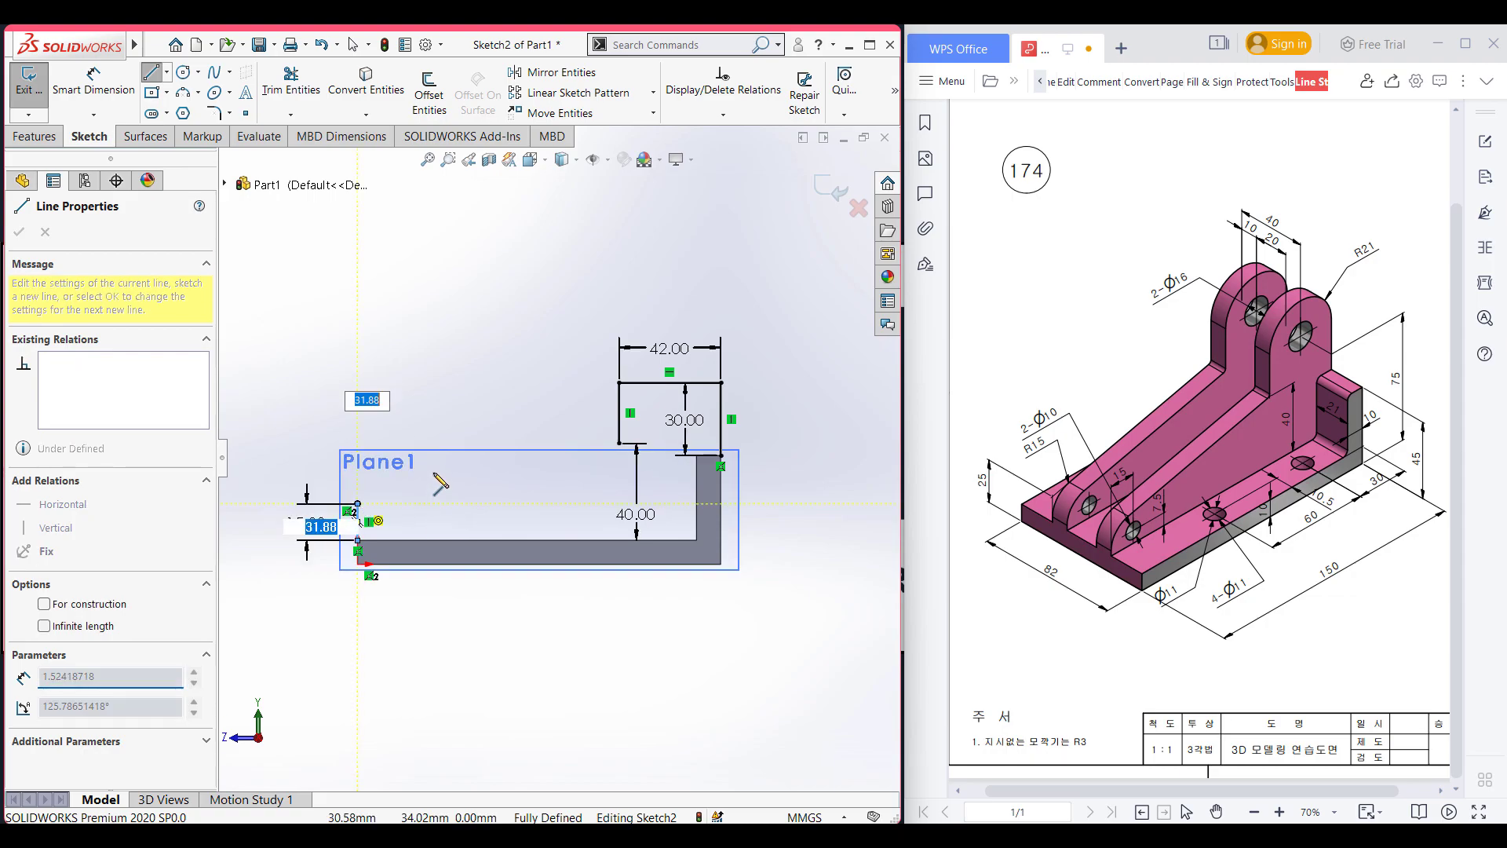
double_click(619, 443)
key(Escape)
scroll(520, 401, down, 3)
scroll(557, 512, up, 2)
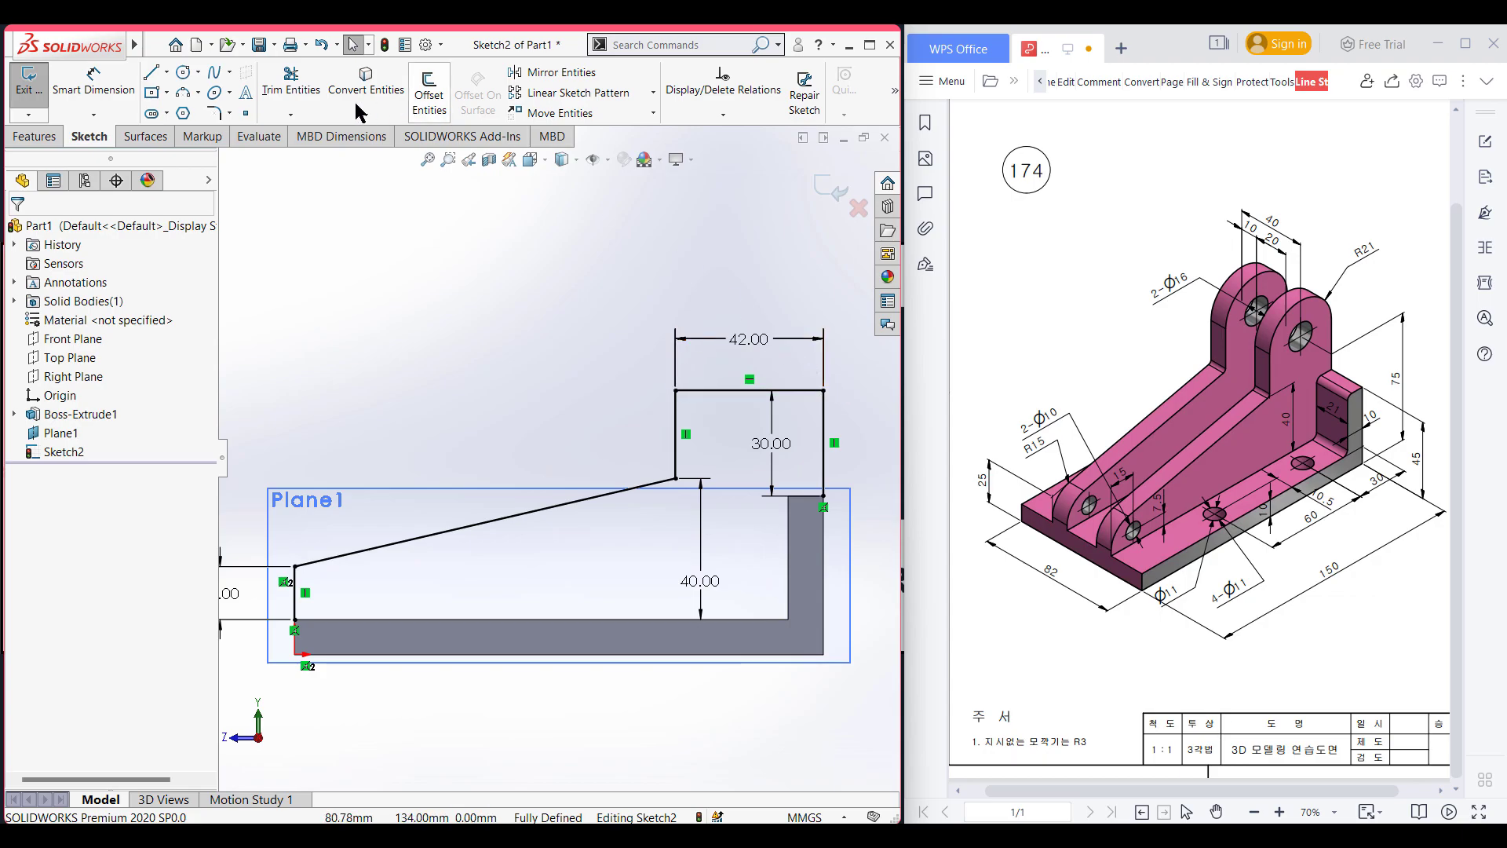
Step: Draw a circle on the top line's midpoint through its corner, then trim its lower half and the top line
click(184, 73)
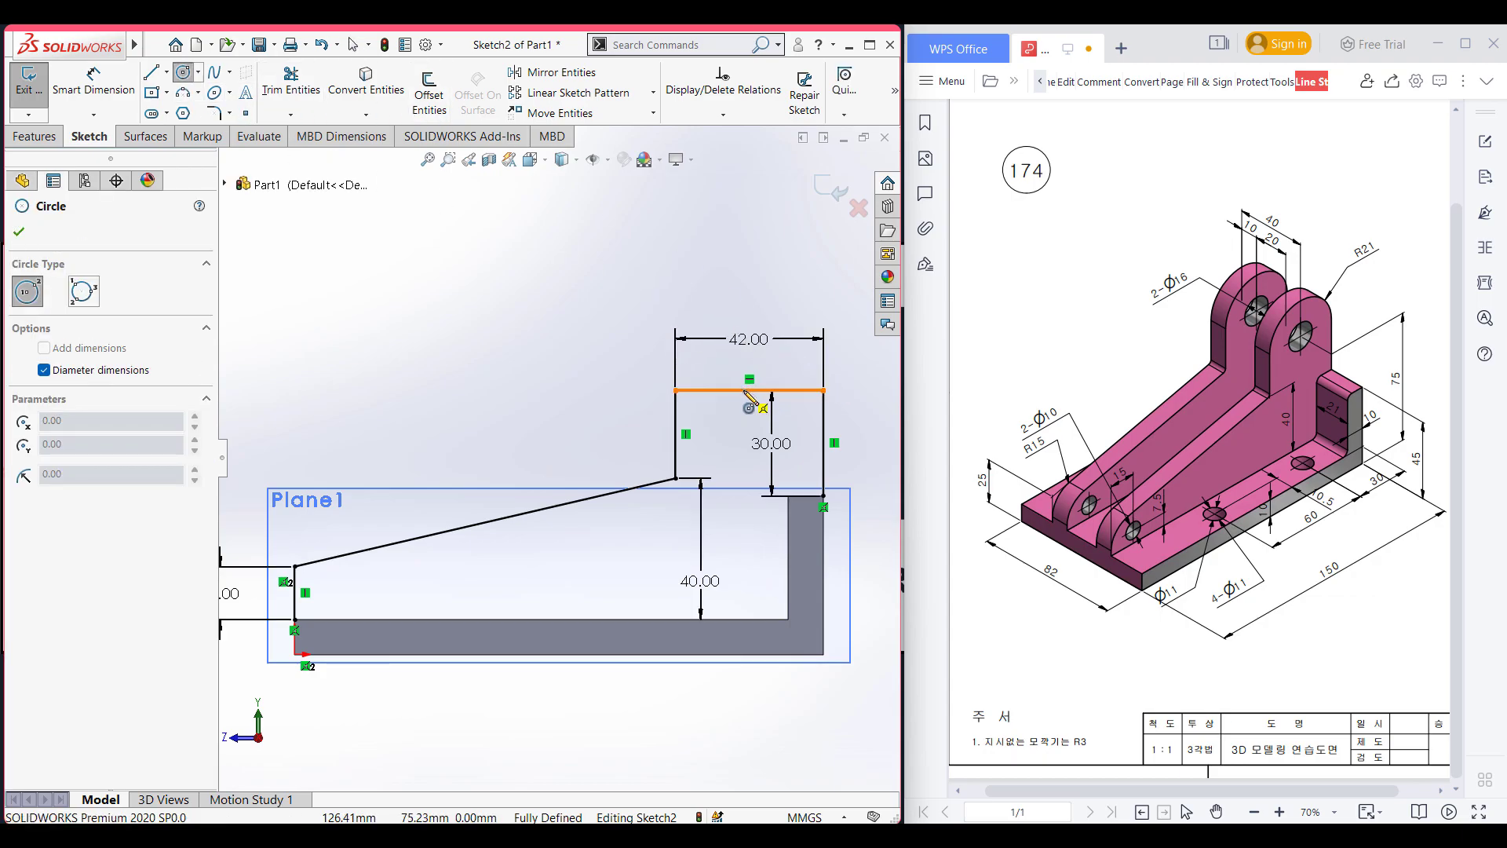
click(749, 390)
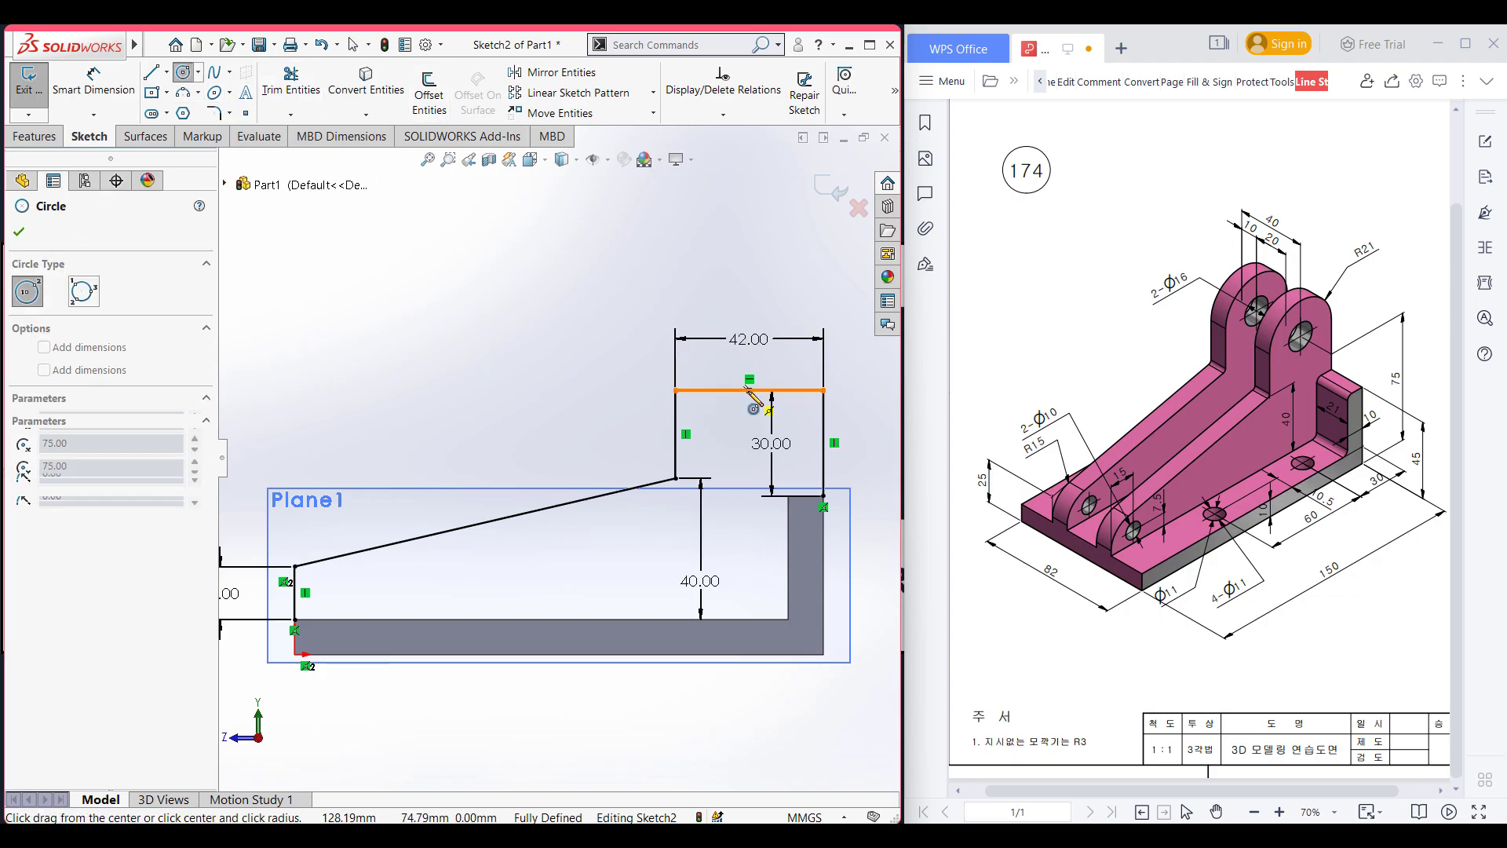
click(823, 390)
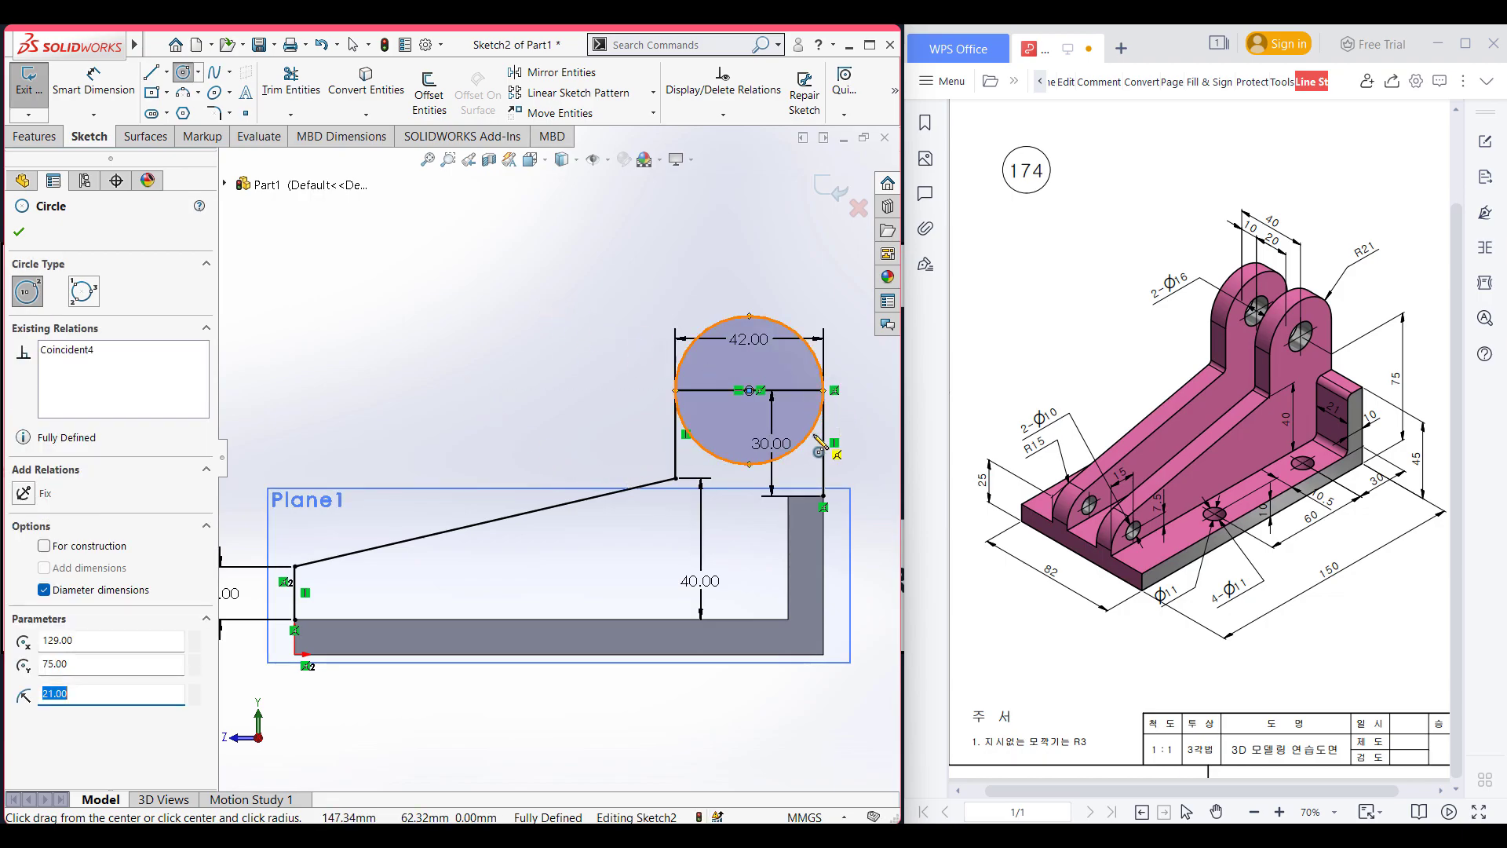
right_drag(471, 336, 494, 361)
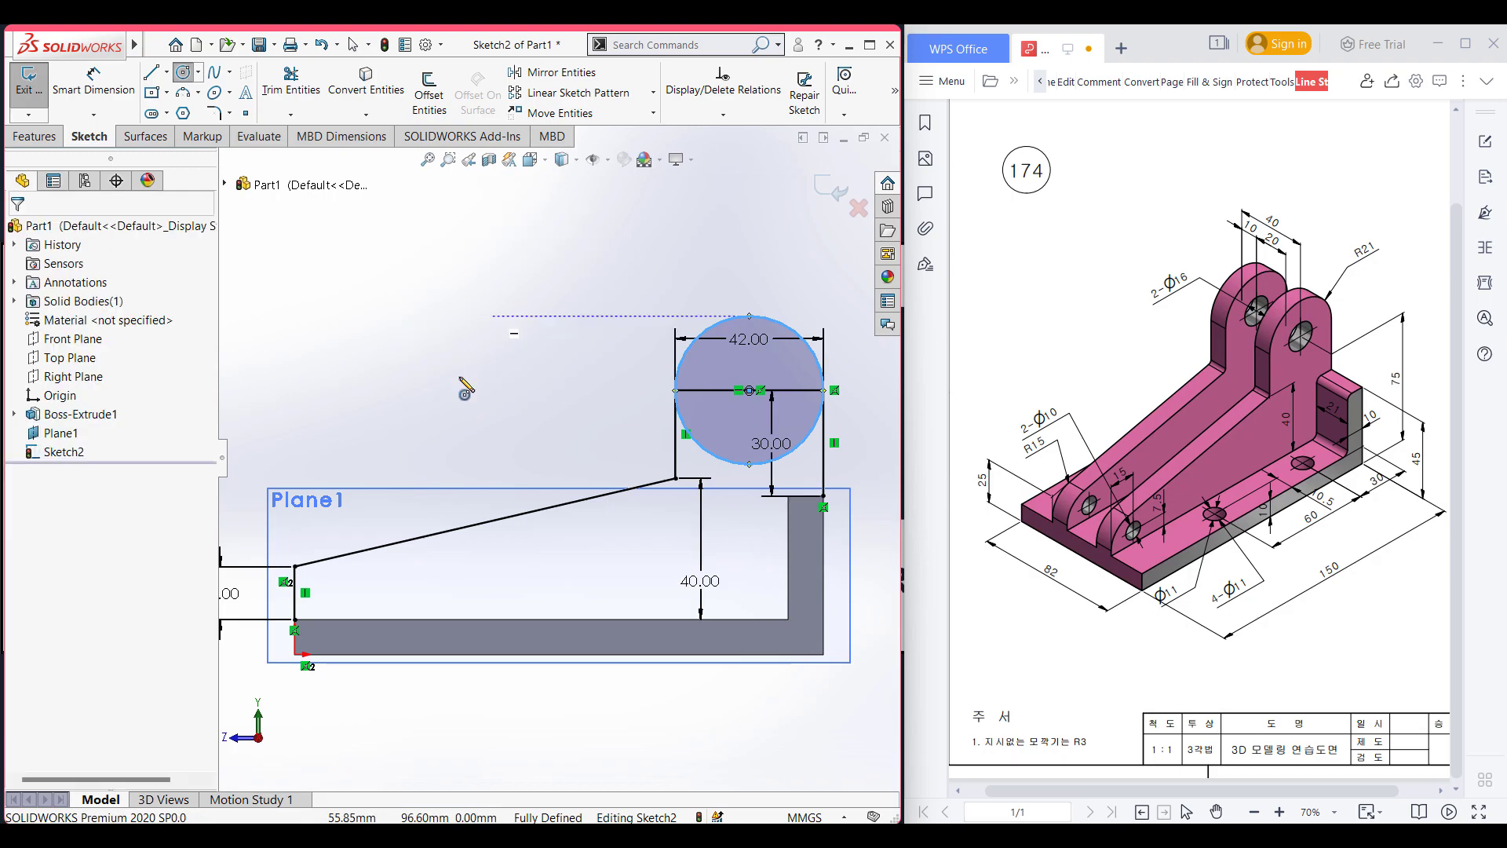
drag(763, 474, 734, 461)
mouse_move(722, 406)
mouse_down()
mouse_move(767, 376)
mouse_move(788, 424)
mouse_up()
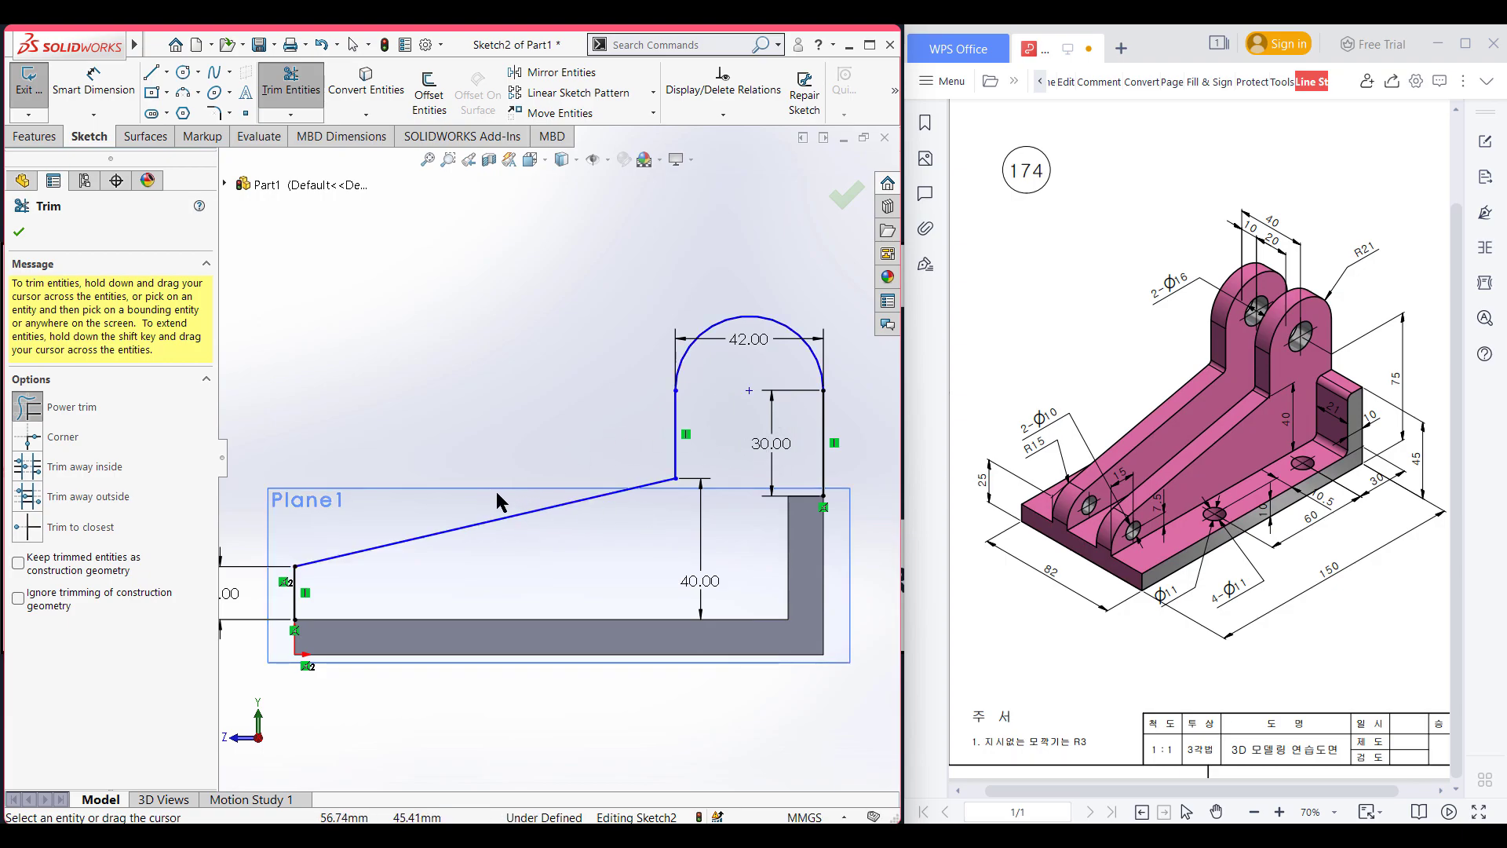
click(18, 233)
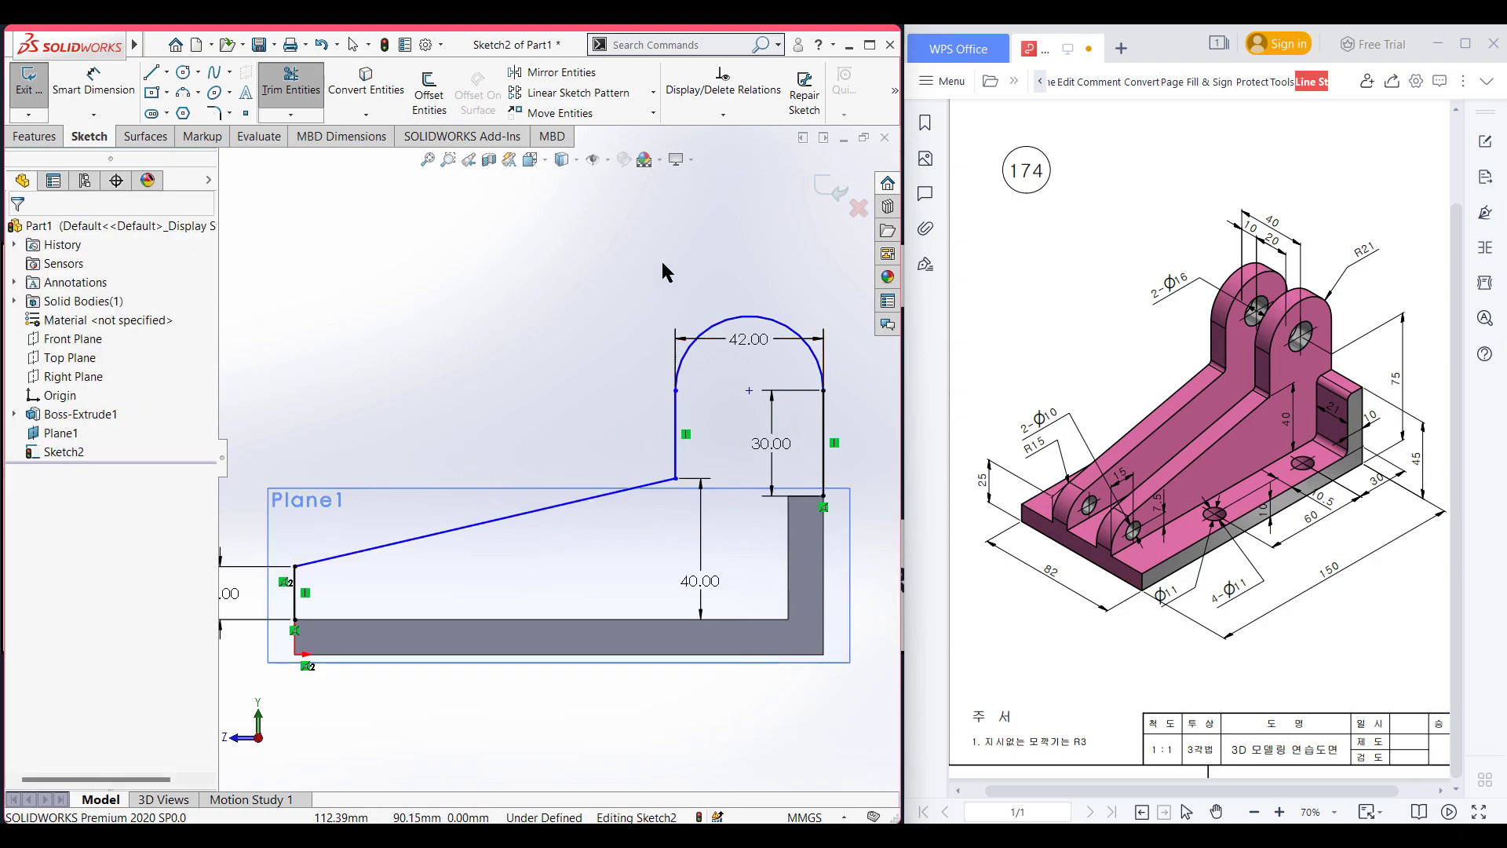
Step: Draw a Ø16 circle at the arc centre and a Ø10 circle near the lower left
click(185, 73)
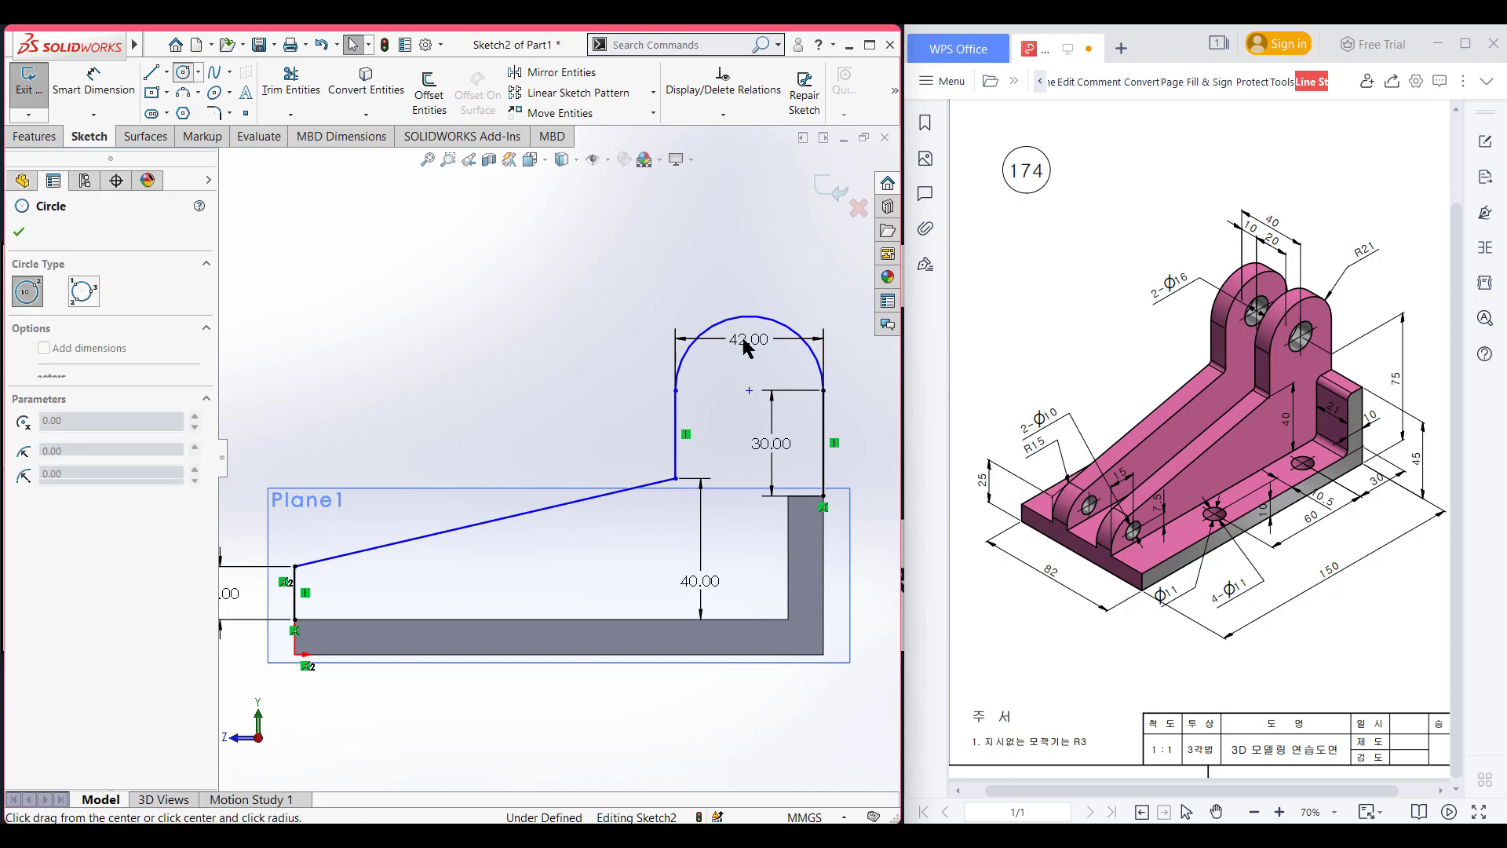
click(749, 390)
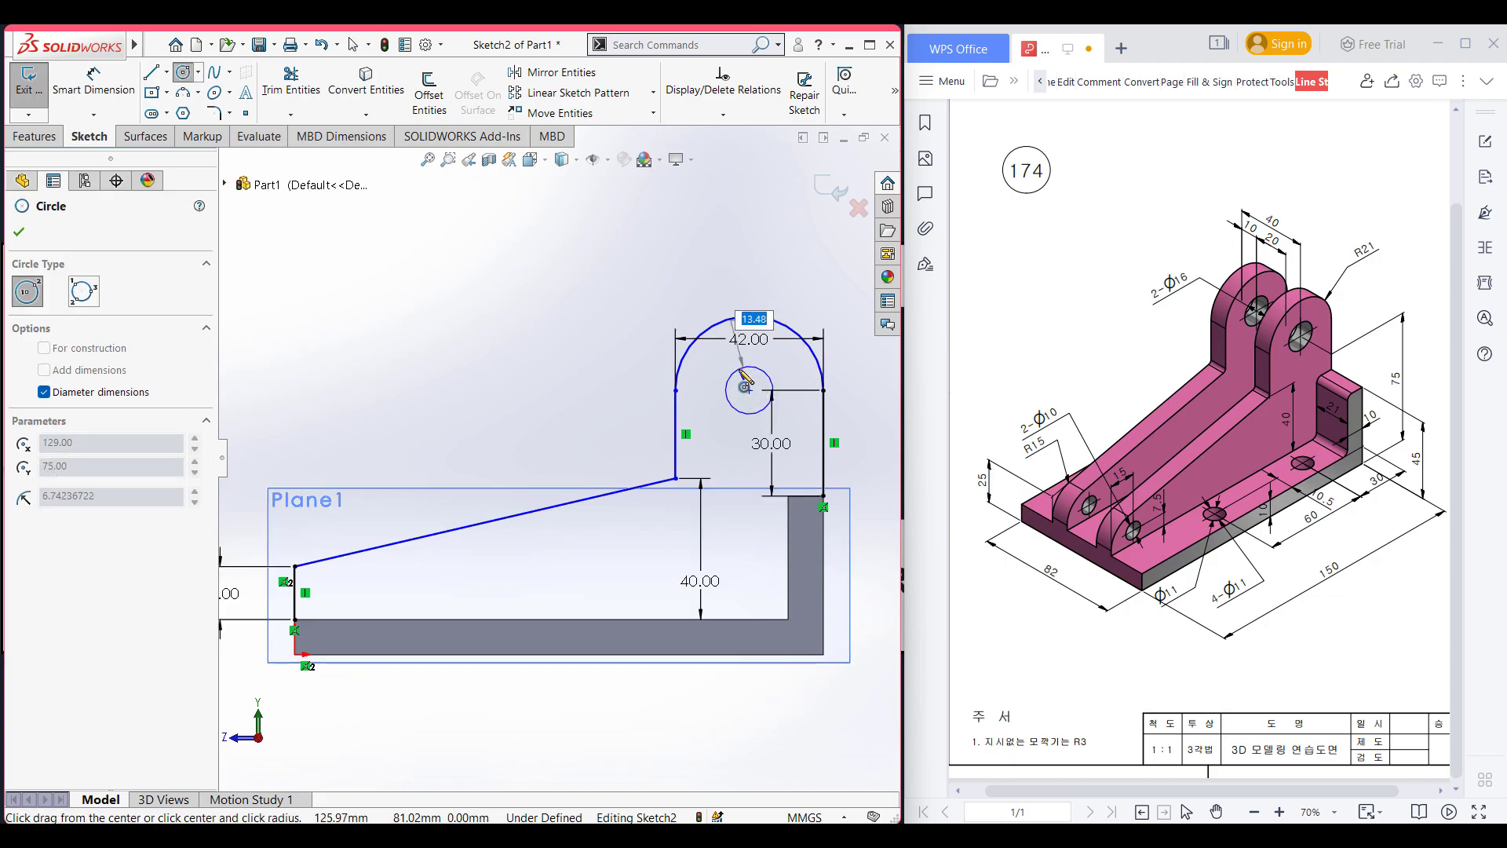
text(16)
key(Return)
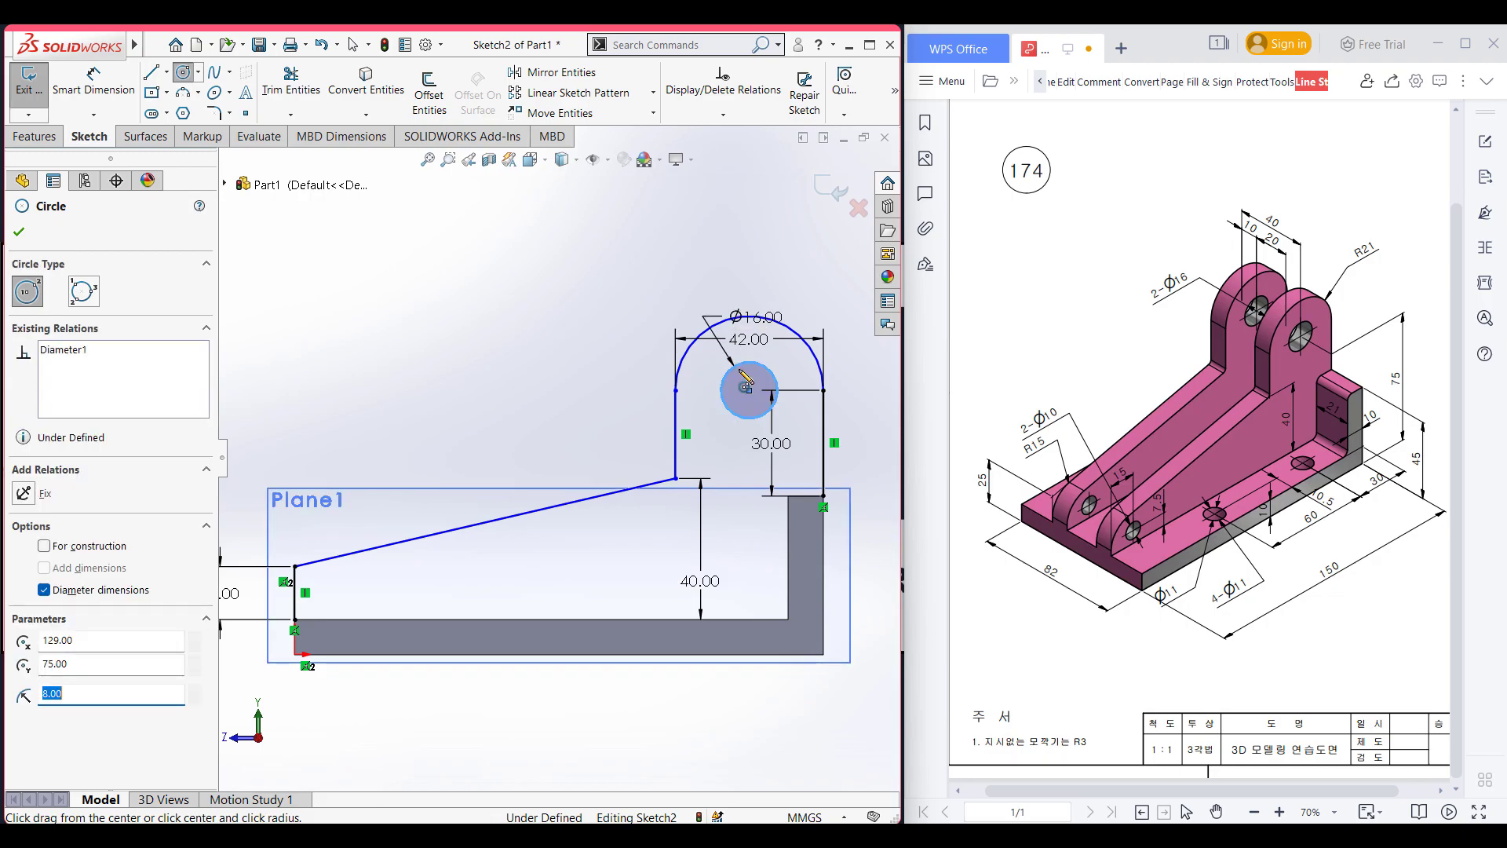
click(357, 595)
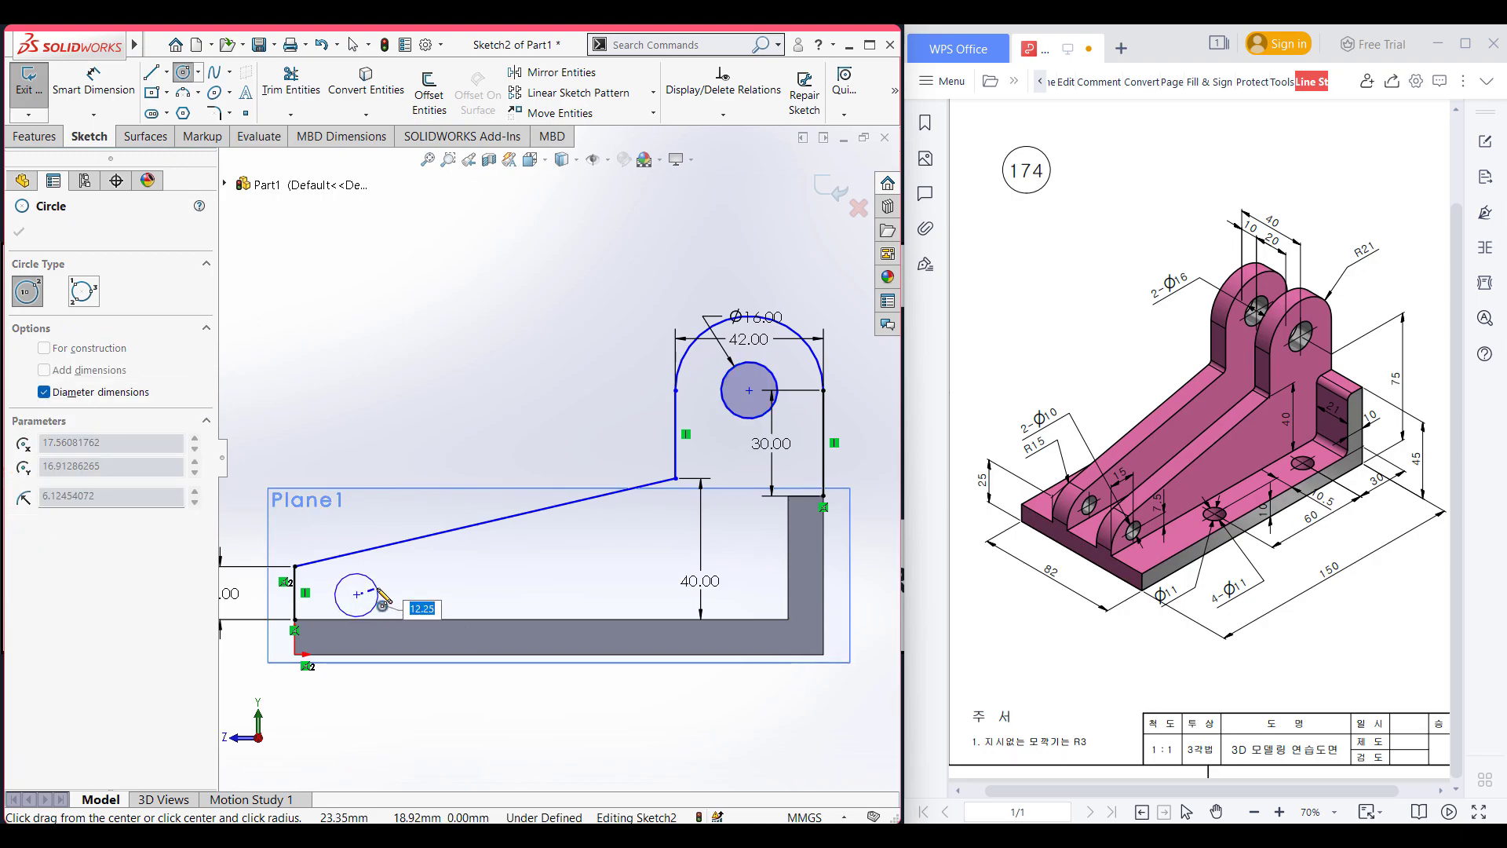
text(10)
key(Return)
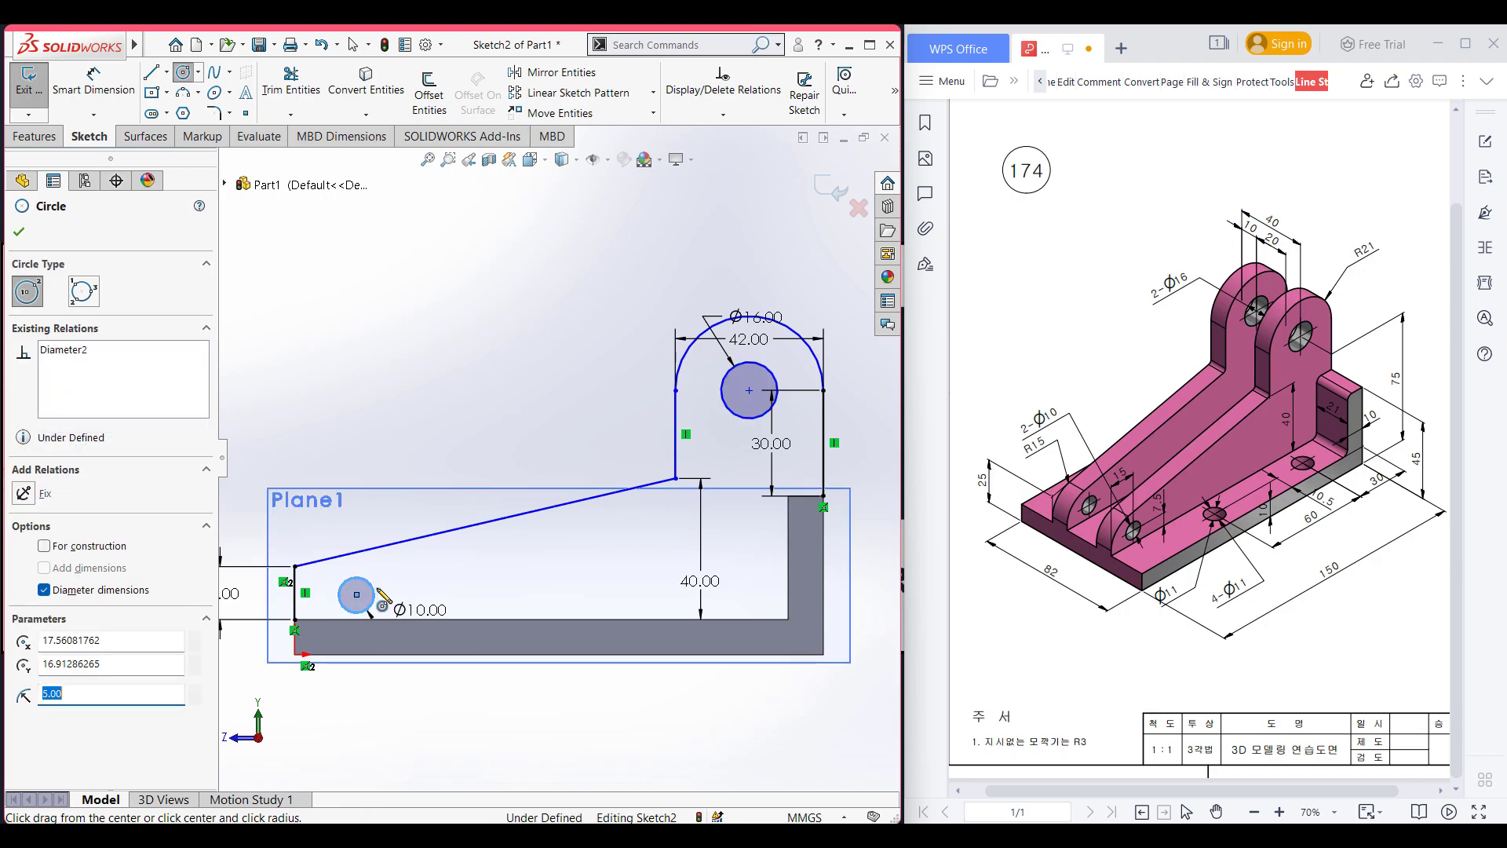
key(Escape)
Step: Dimension the Ø10 circle 7.5 above the base and 15 from the left edge
key(d)
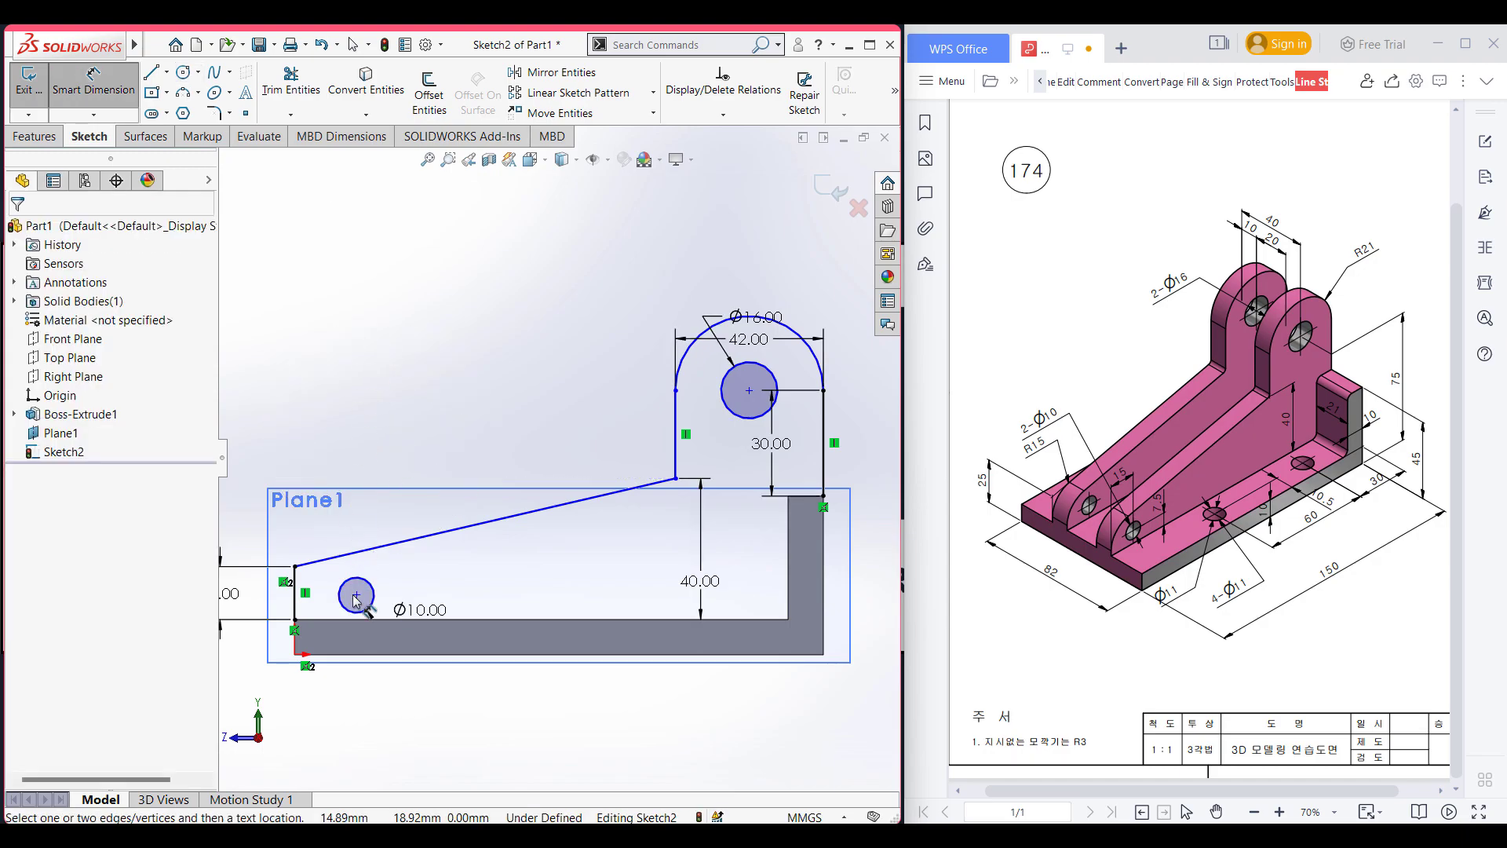
click(456, 620)
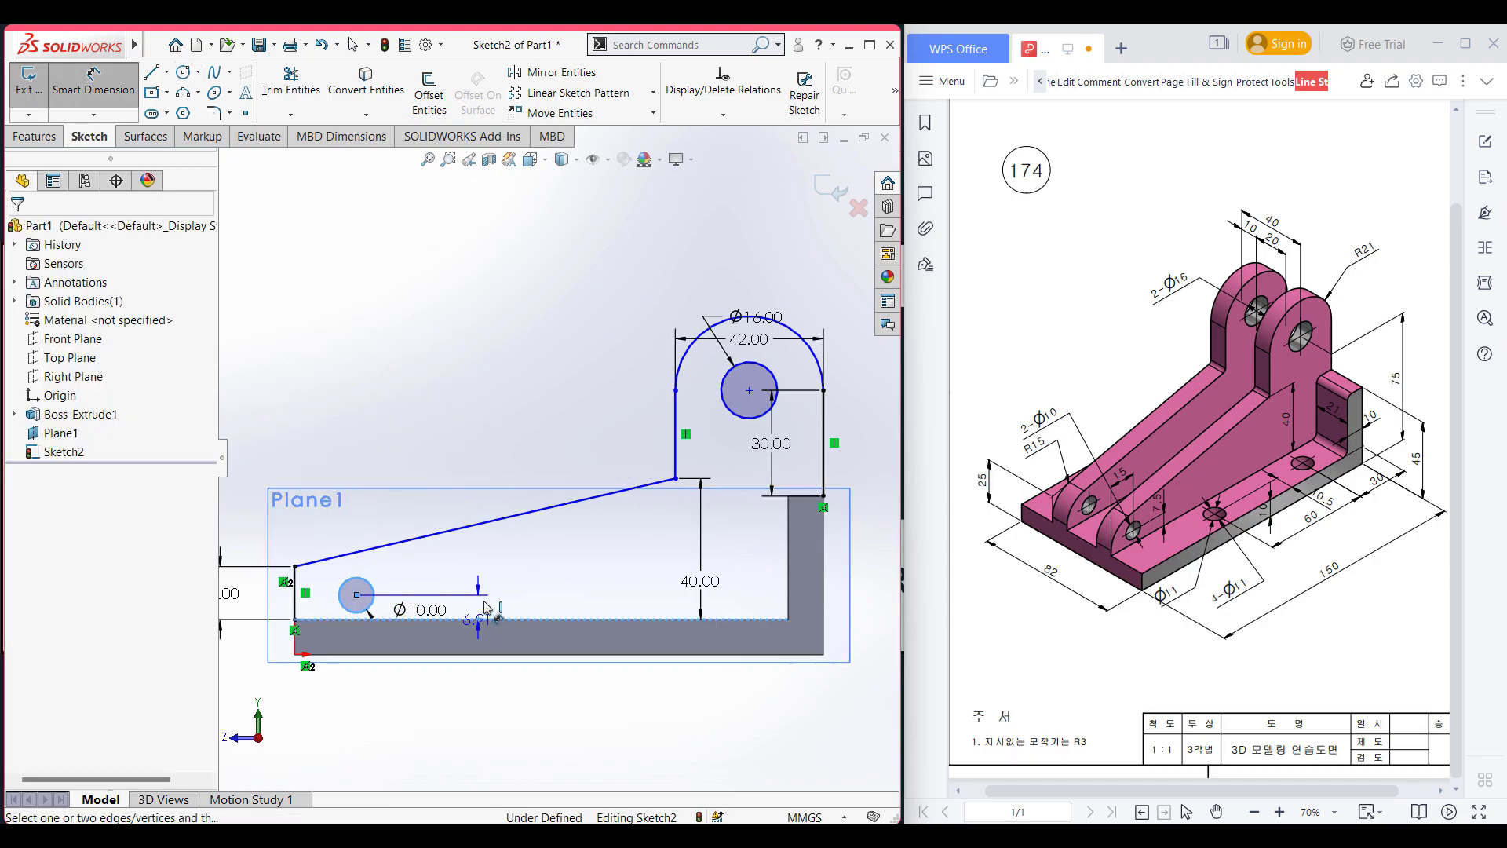
click(504, 416)
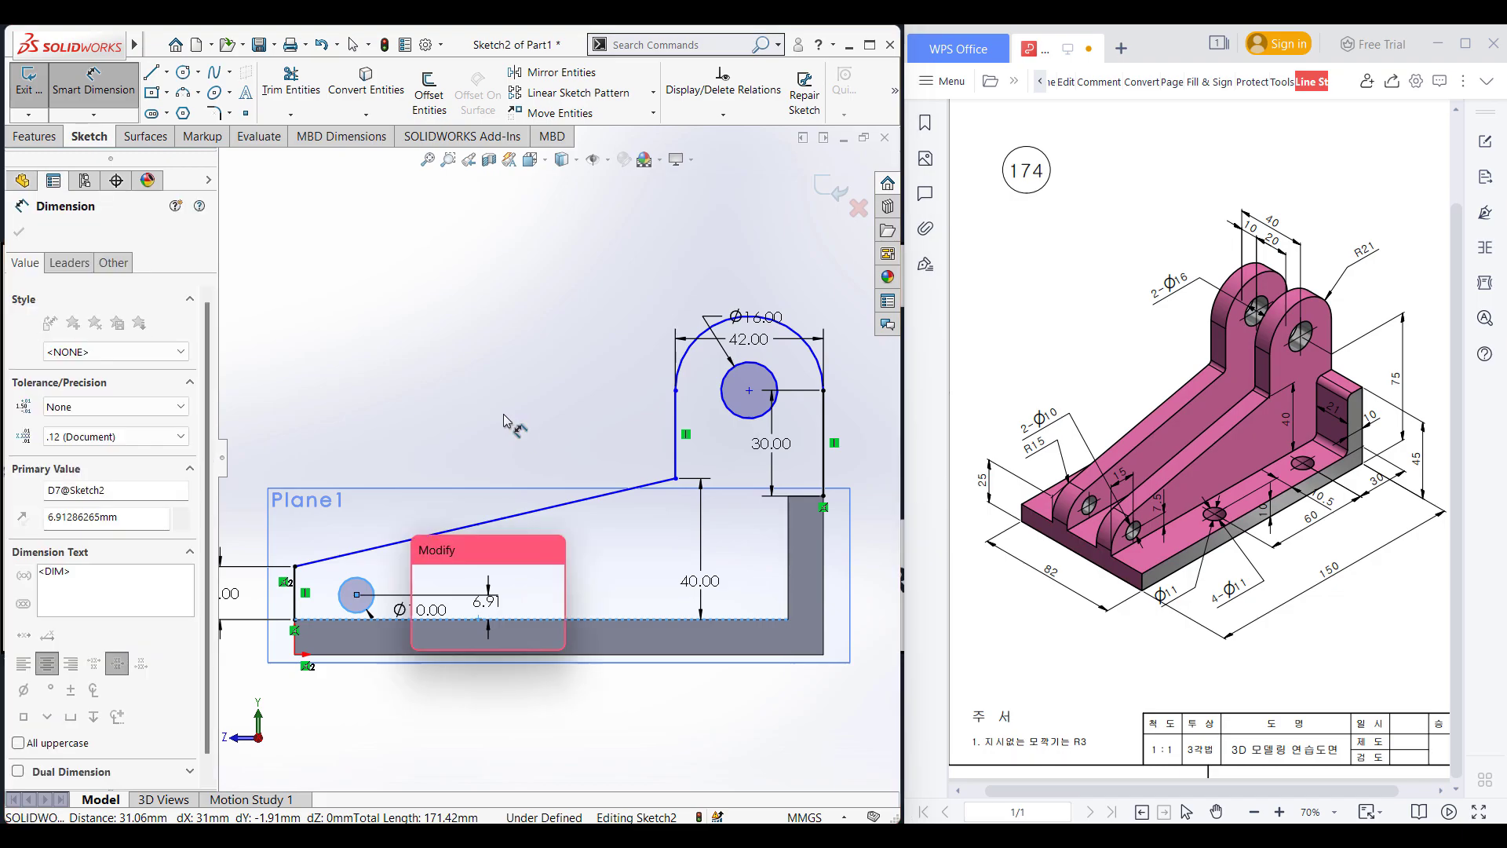
text(7.5)
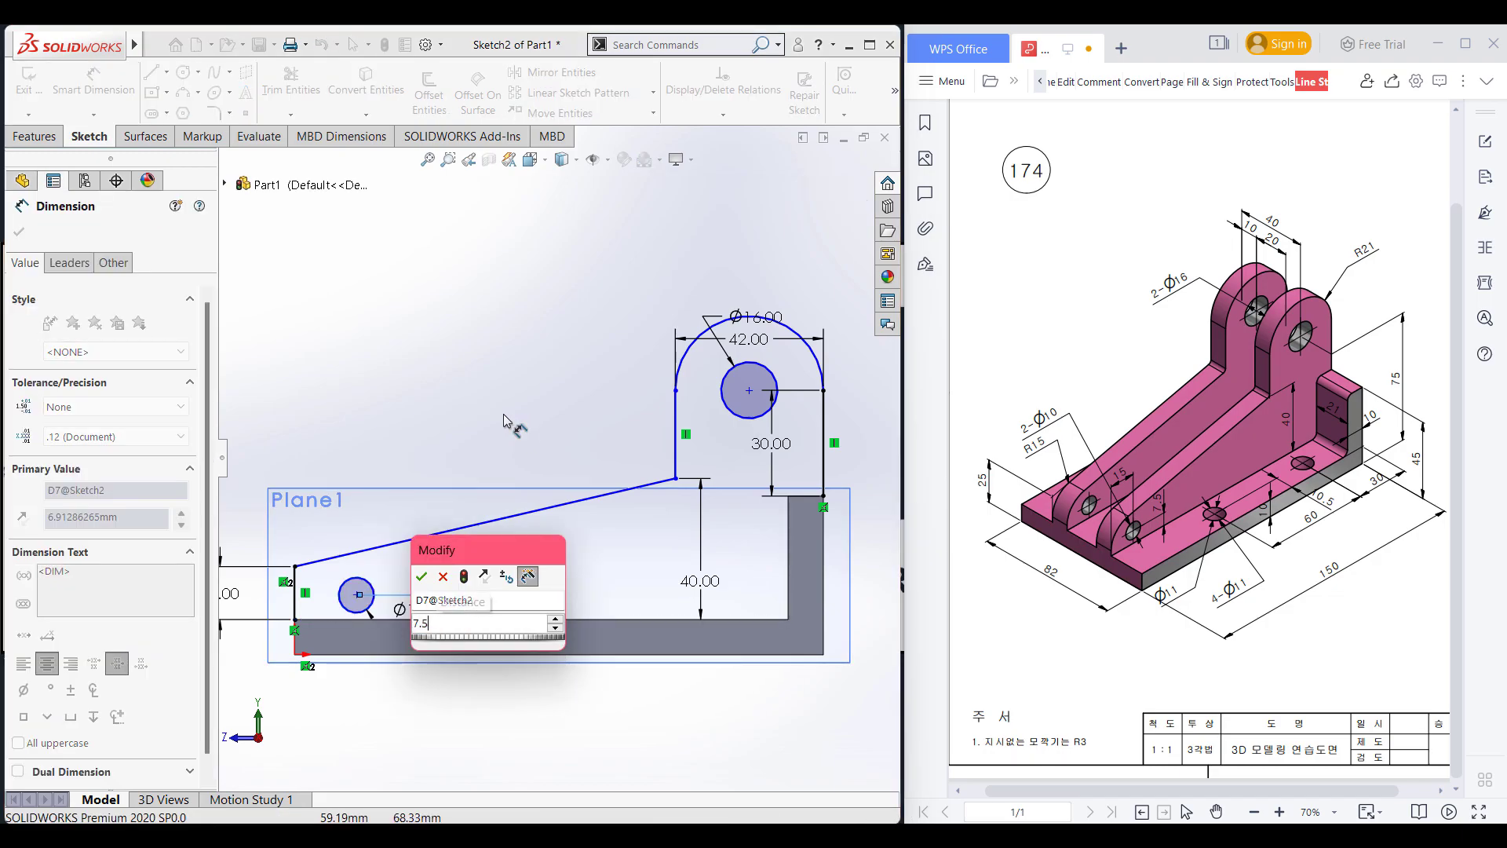
key(Return)
click(348, 598)
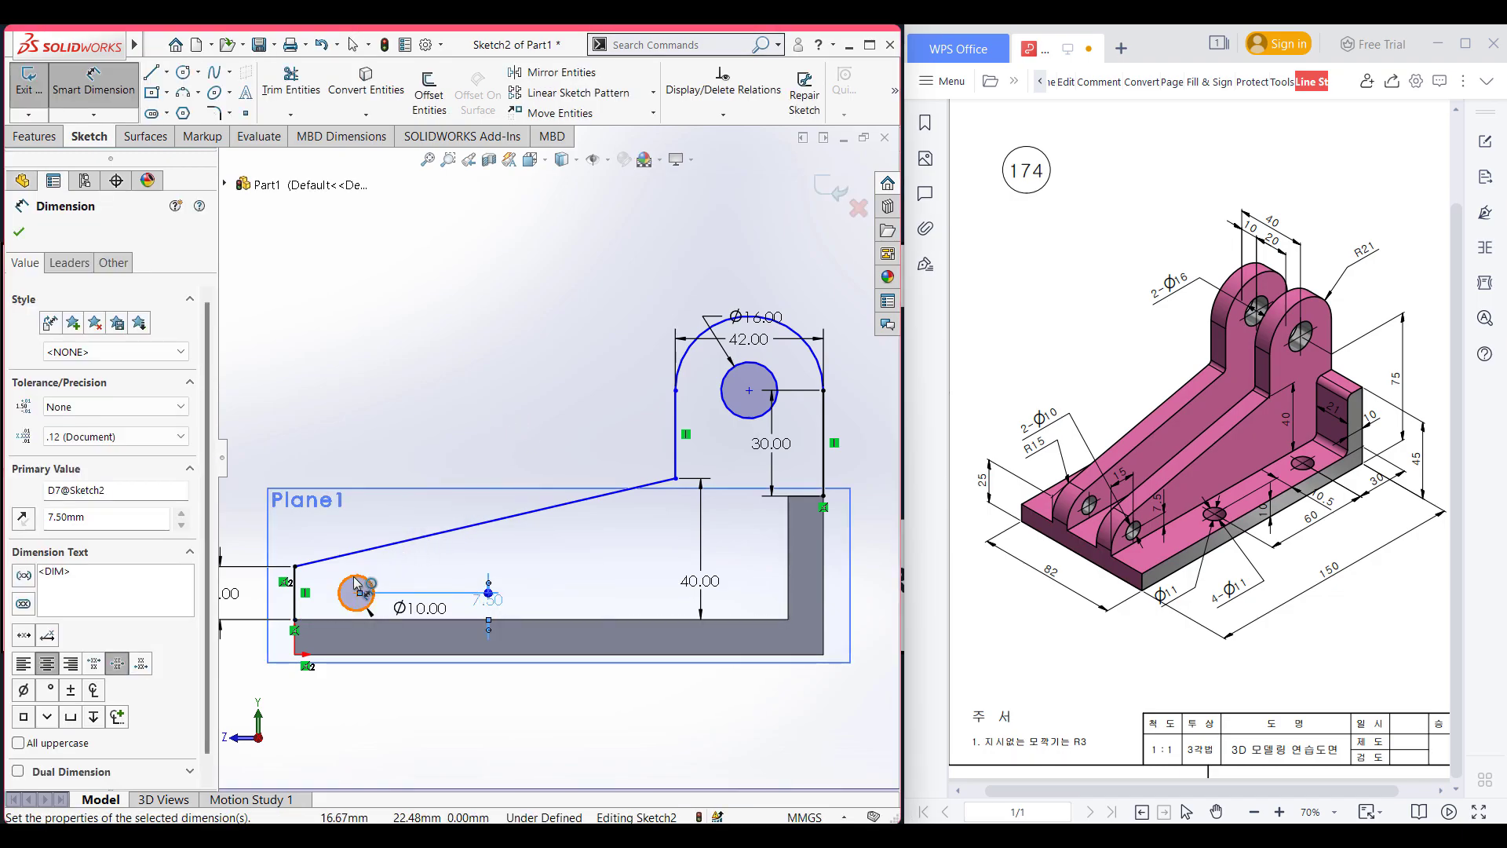
click(296, 606)
click(324, 536)
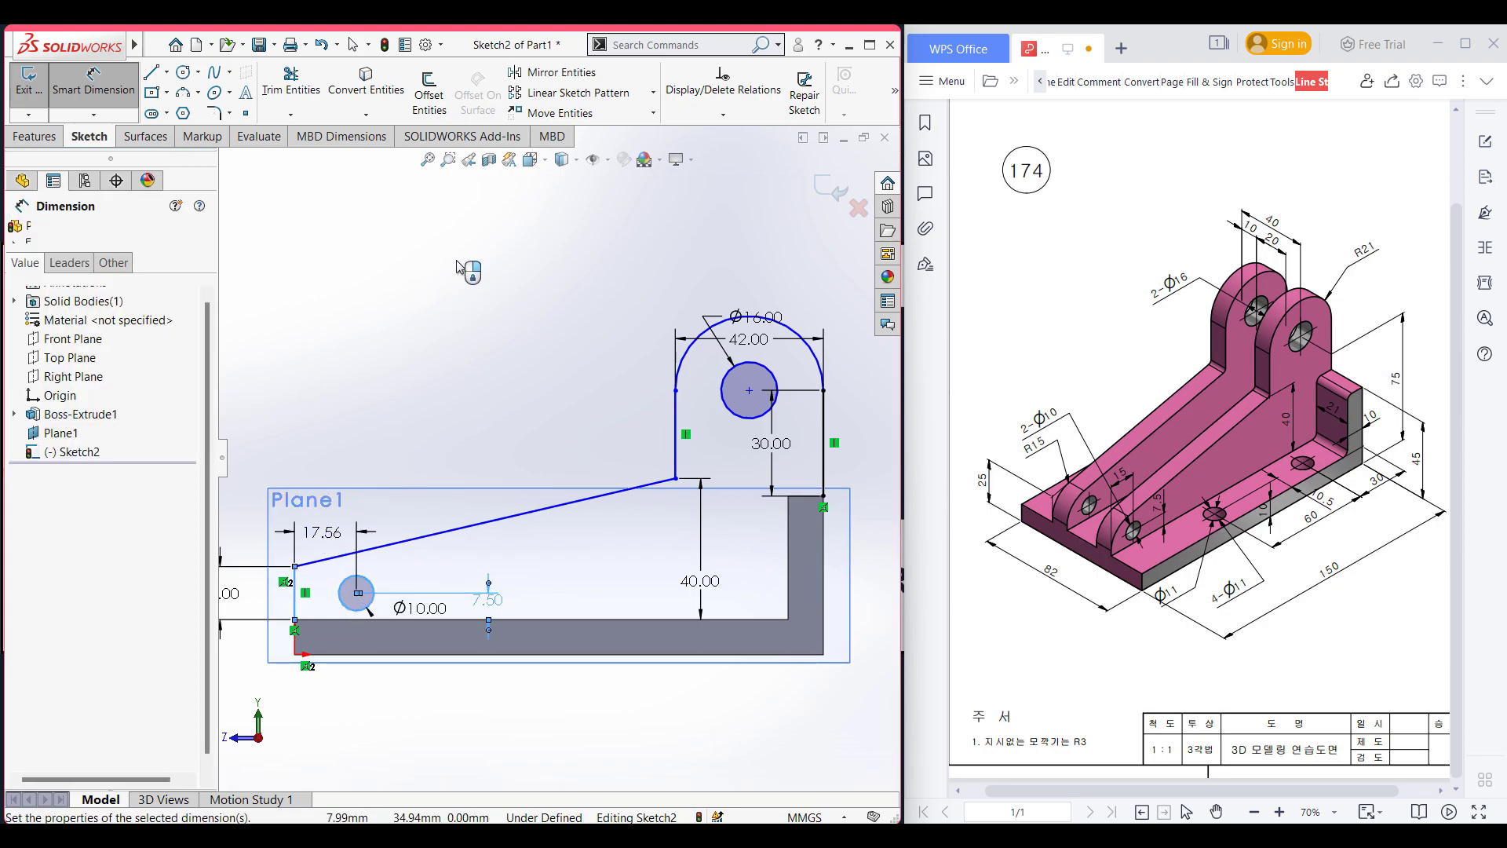
text(15)
key(Return)
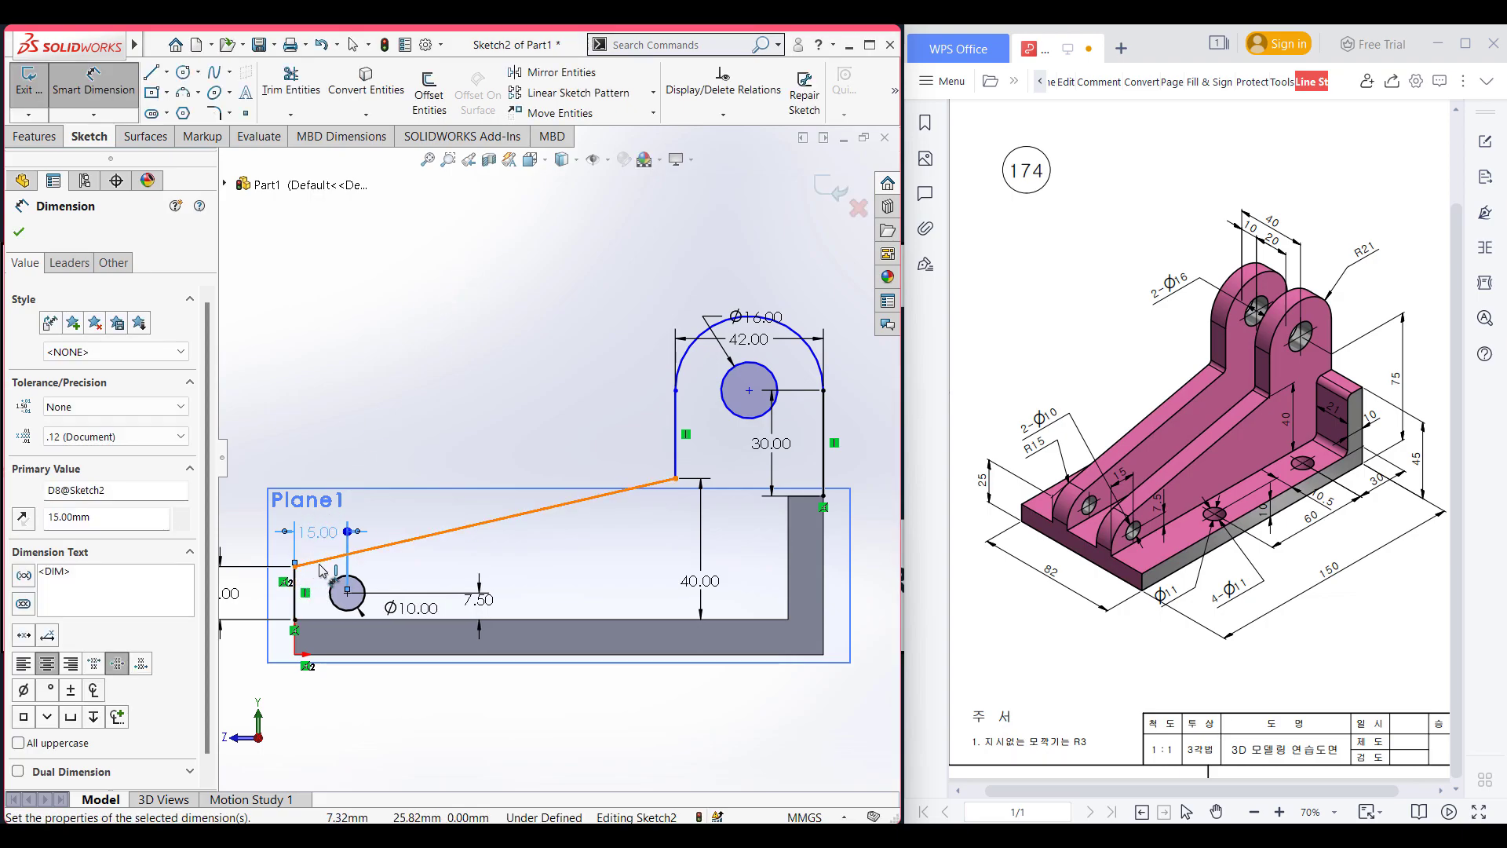
Step: Round the rib sketch's lower-left corner with an R15 sketch fillet
click(212, 115)
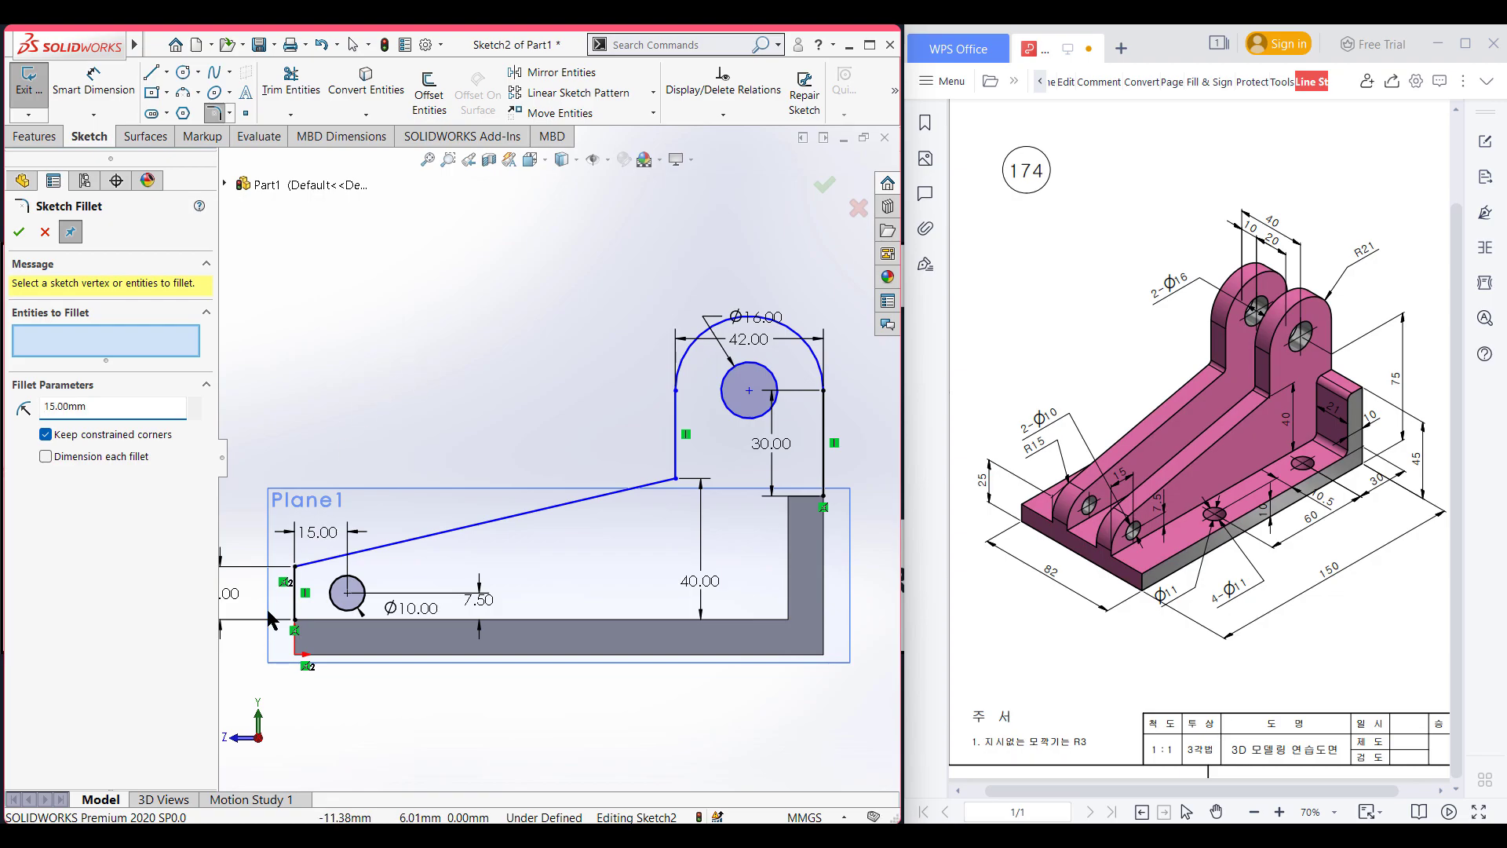
click(295, 569)
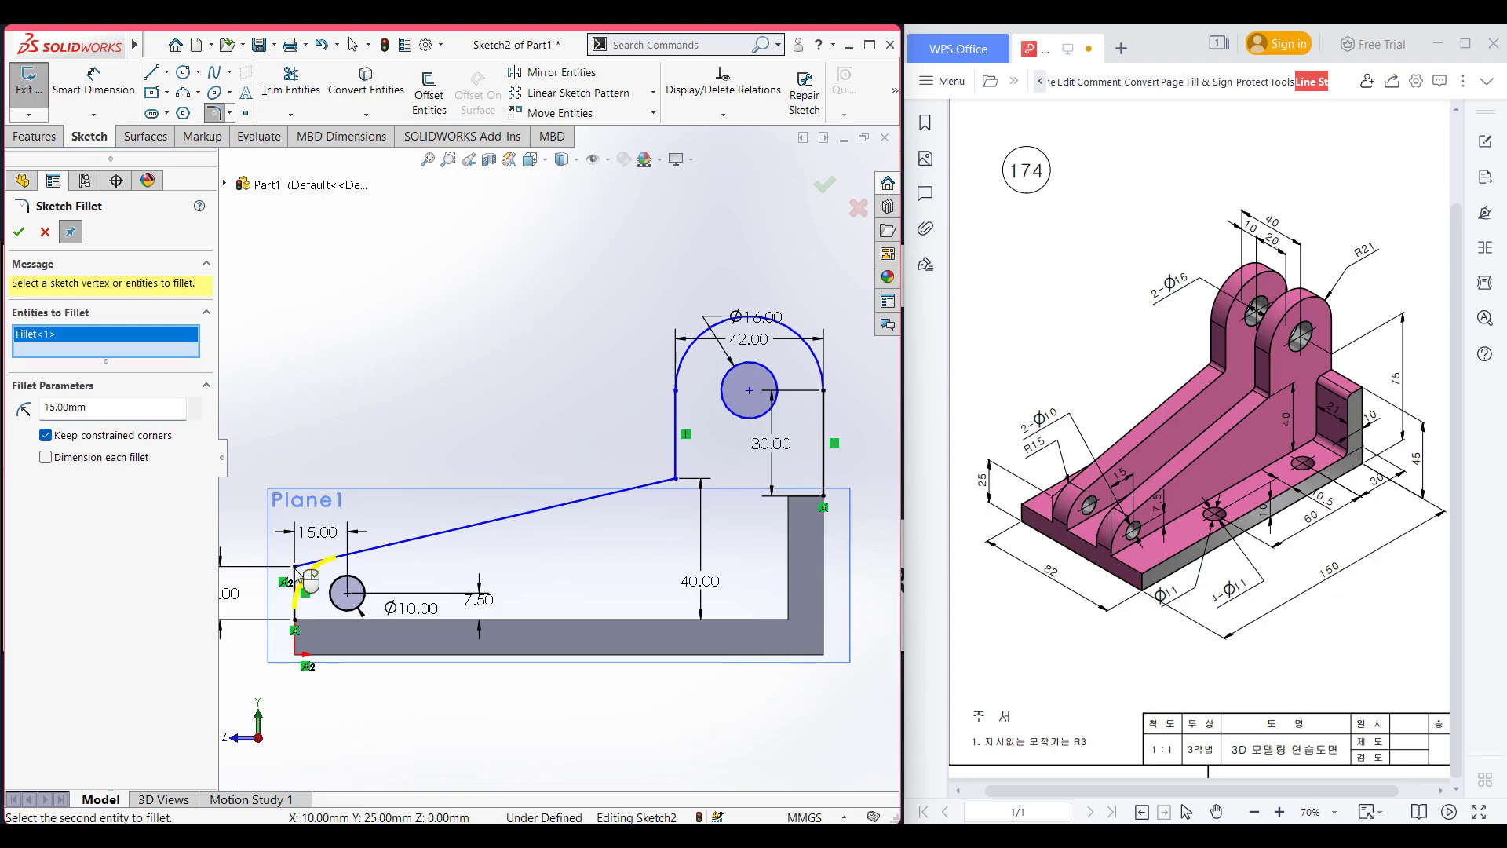
click(17, 233)
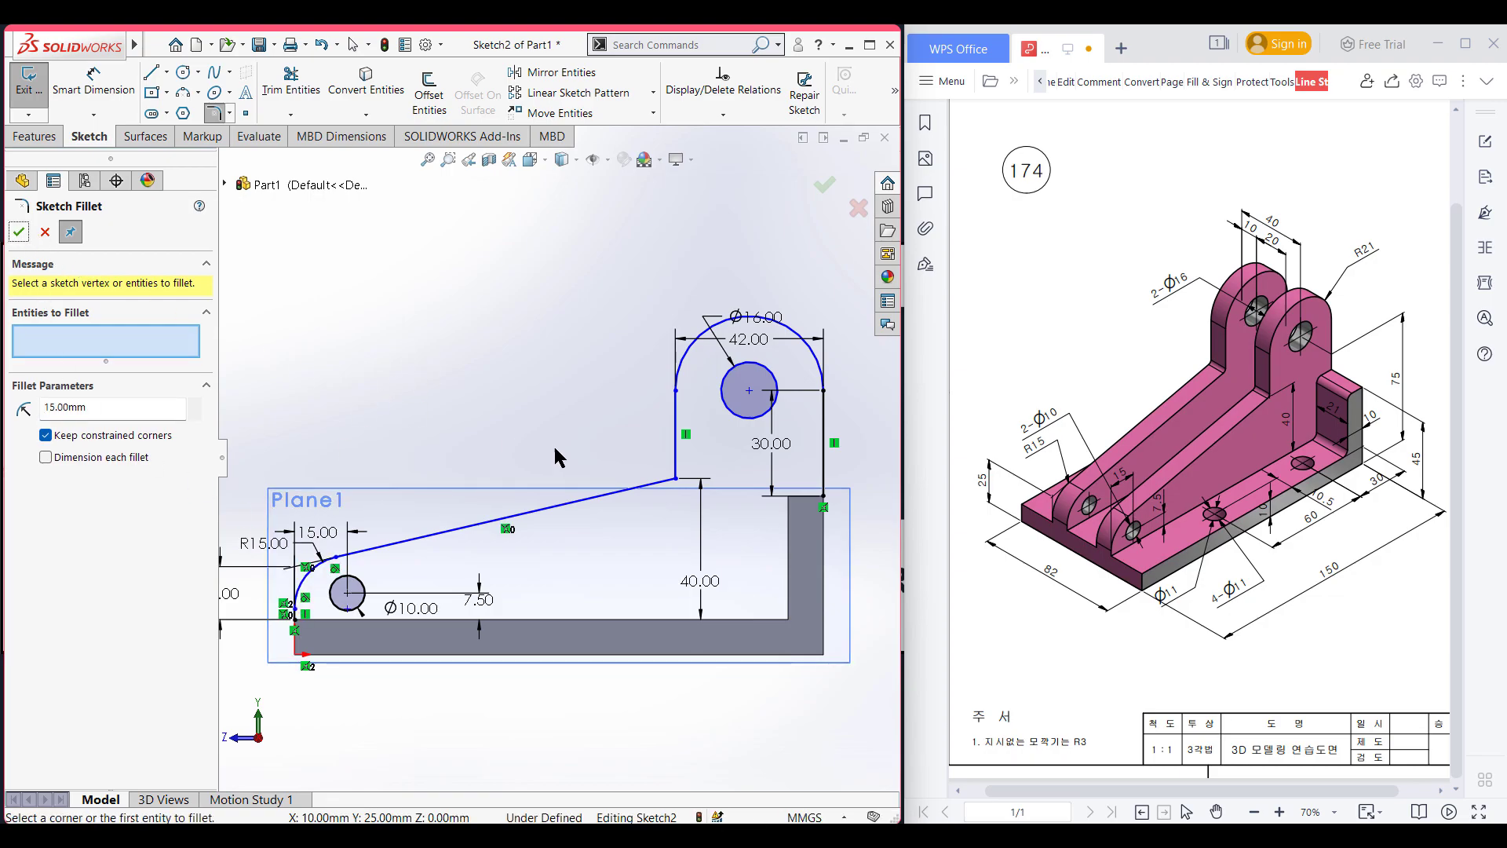
click(19, 233)
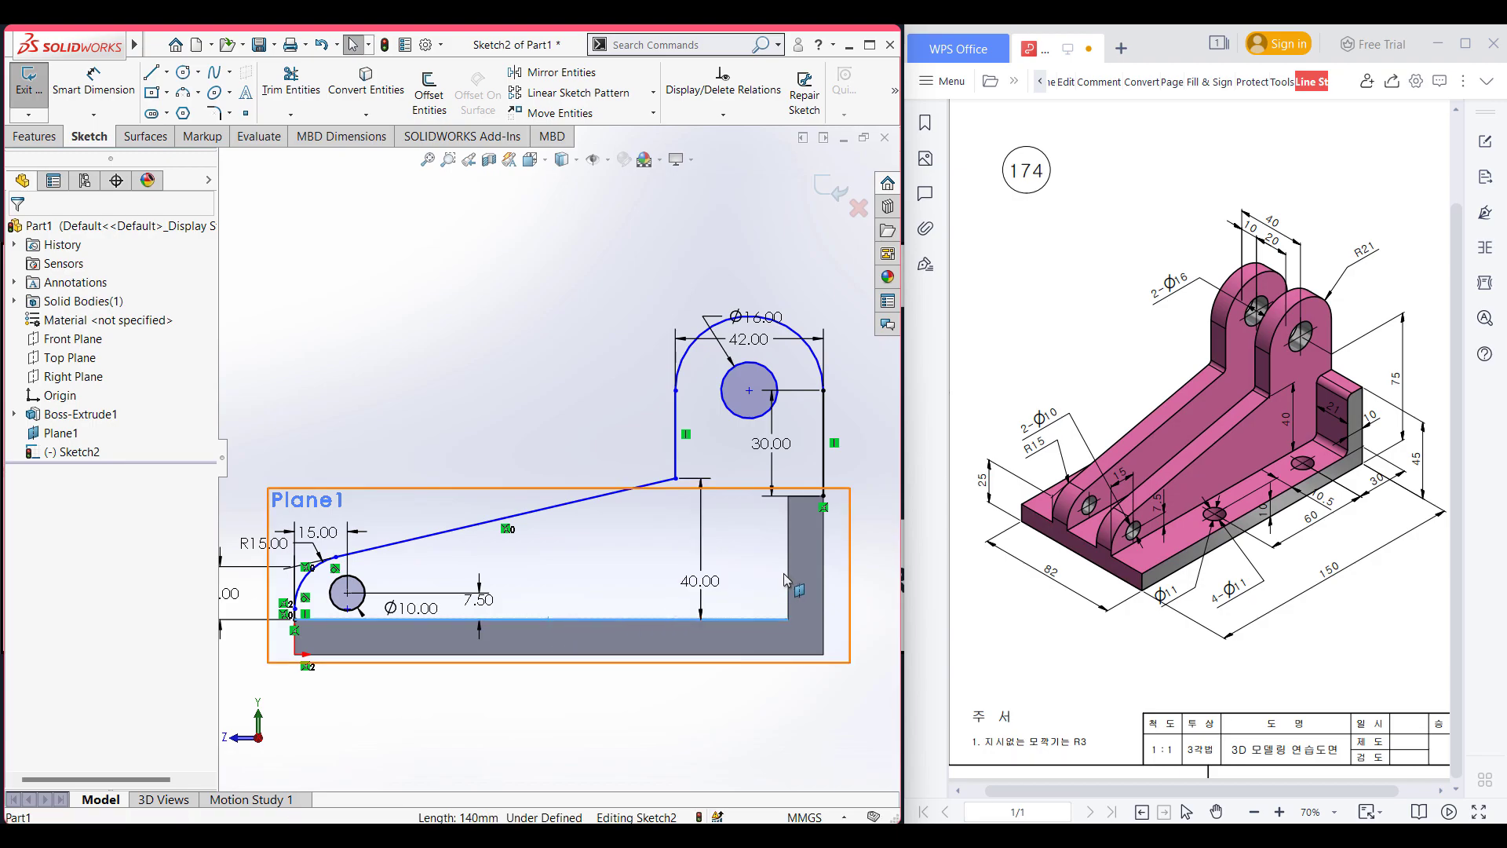
Step: Convert the base's edges into sketch lines to close the rib profile, viewed isometrically
click(811, 498)
click(379, 88)
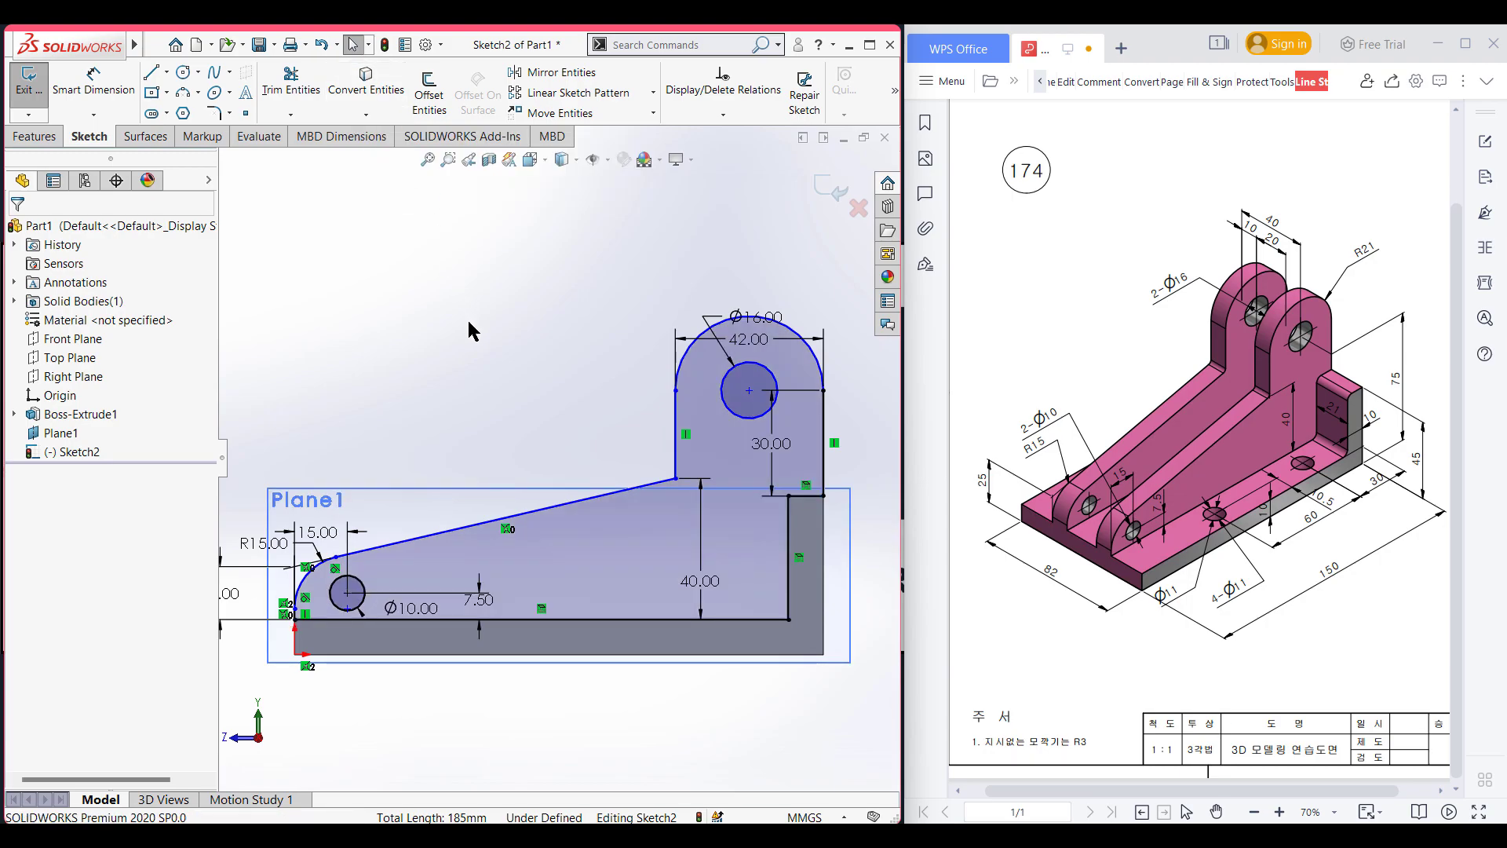
key(ctrl+7)
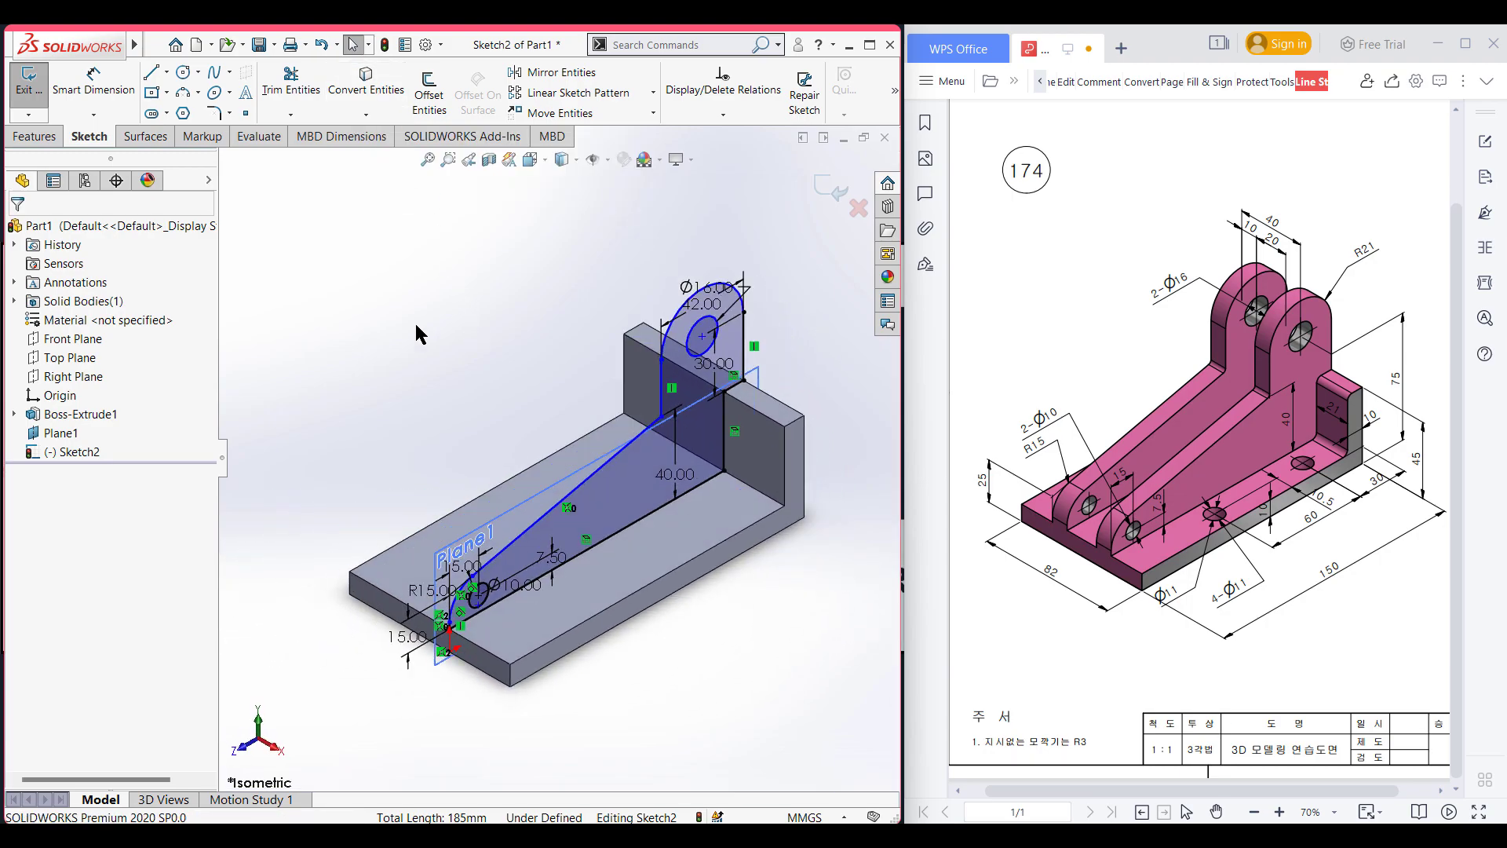
Step: Extrude the holed rib sketch 10 mm as Boss-Extrude2 and hide Plane1
click(35, 136)
click(37, 92)
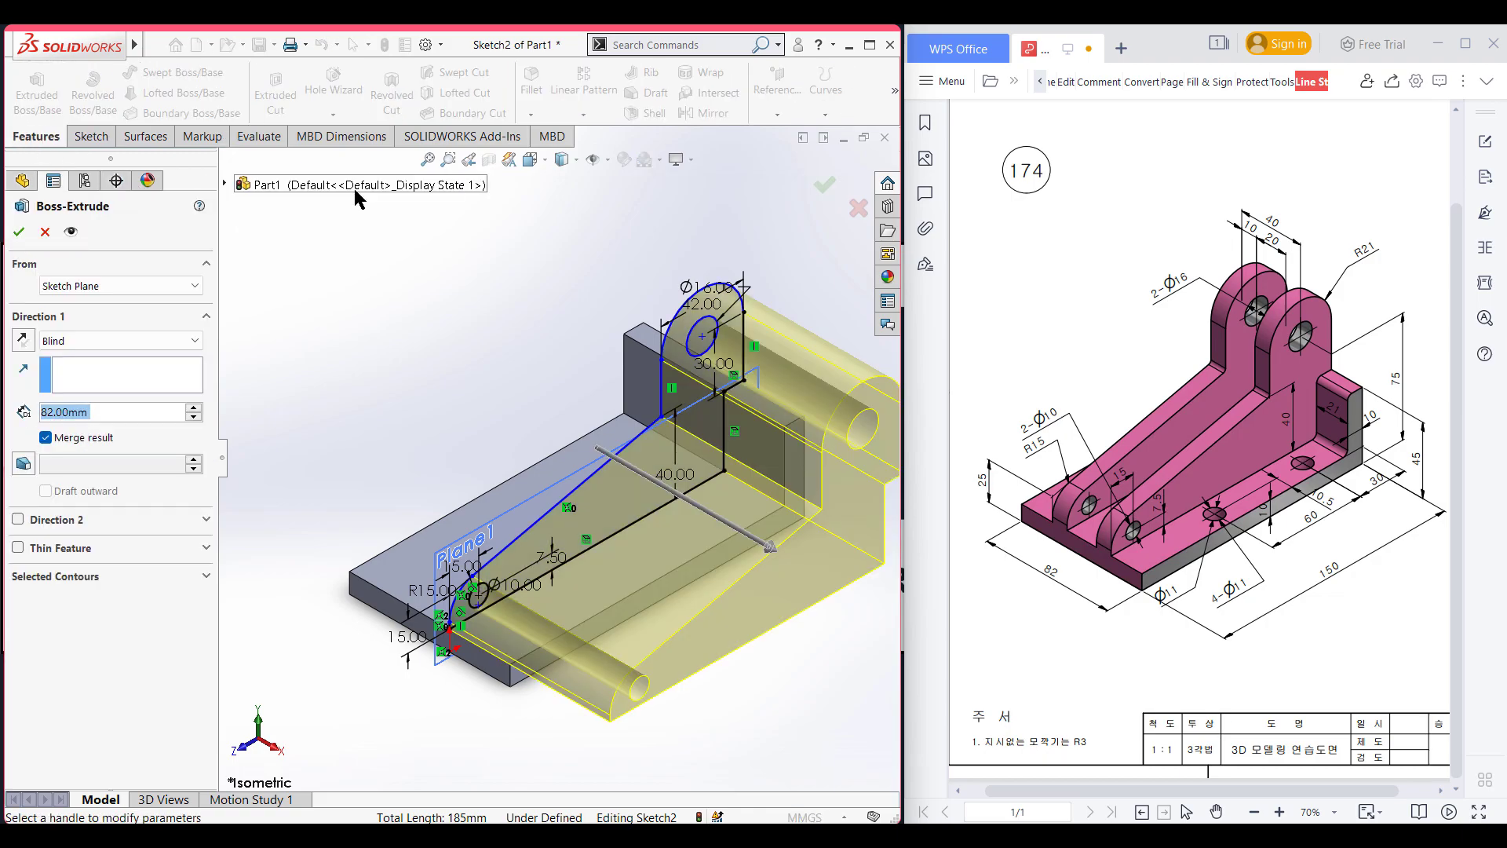
text(10)
key(Return)
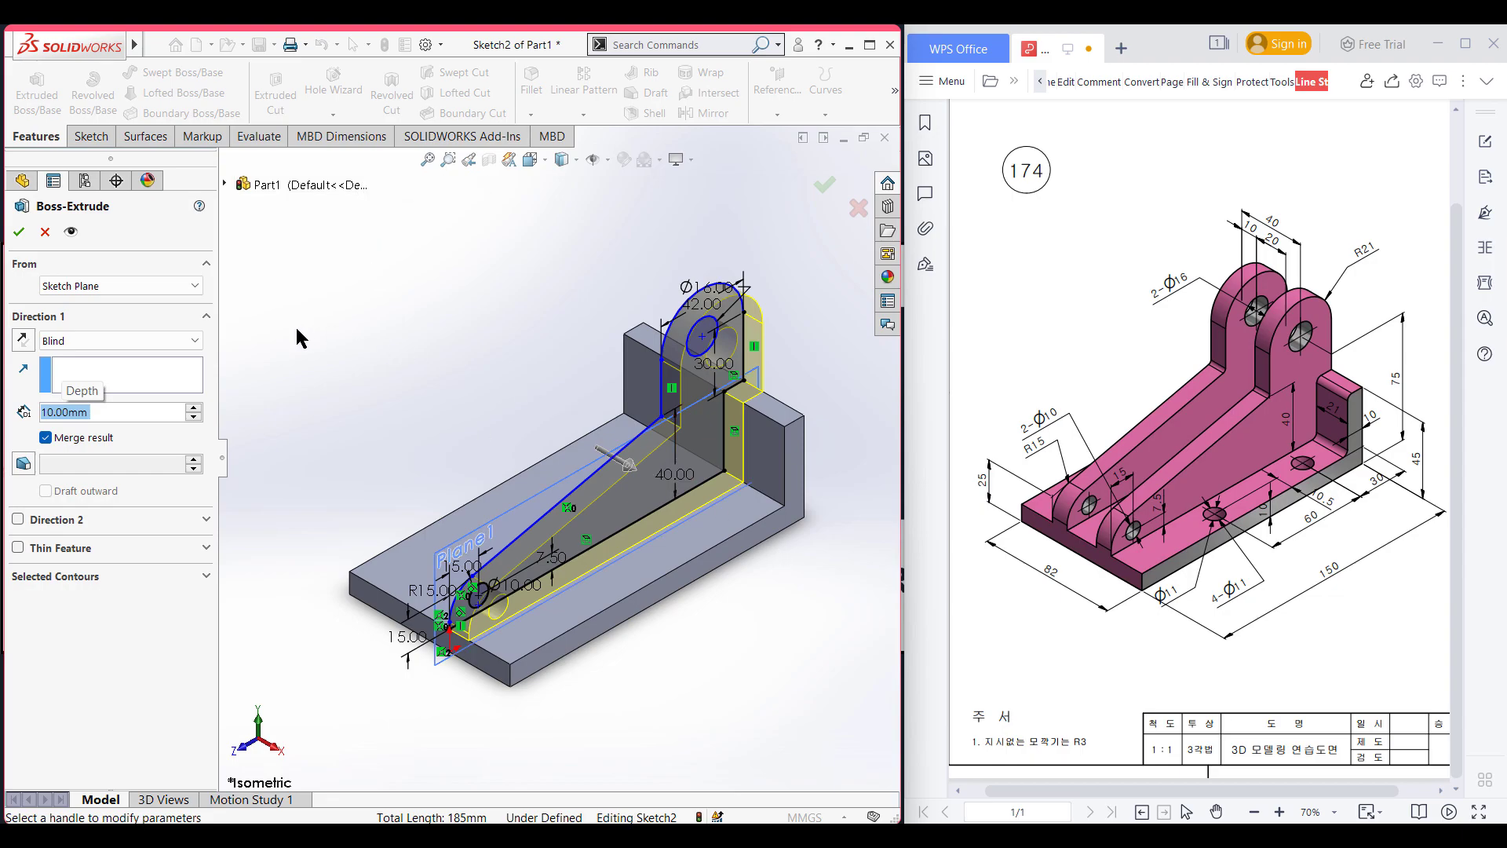
click(18, 232)
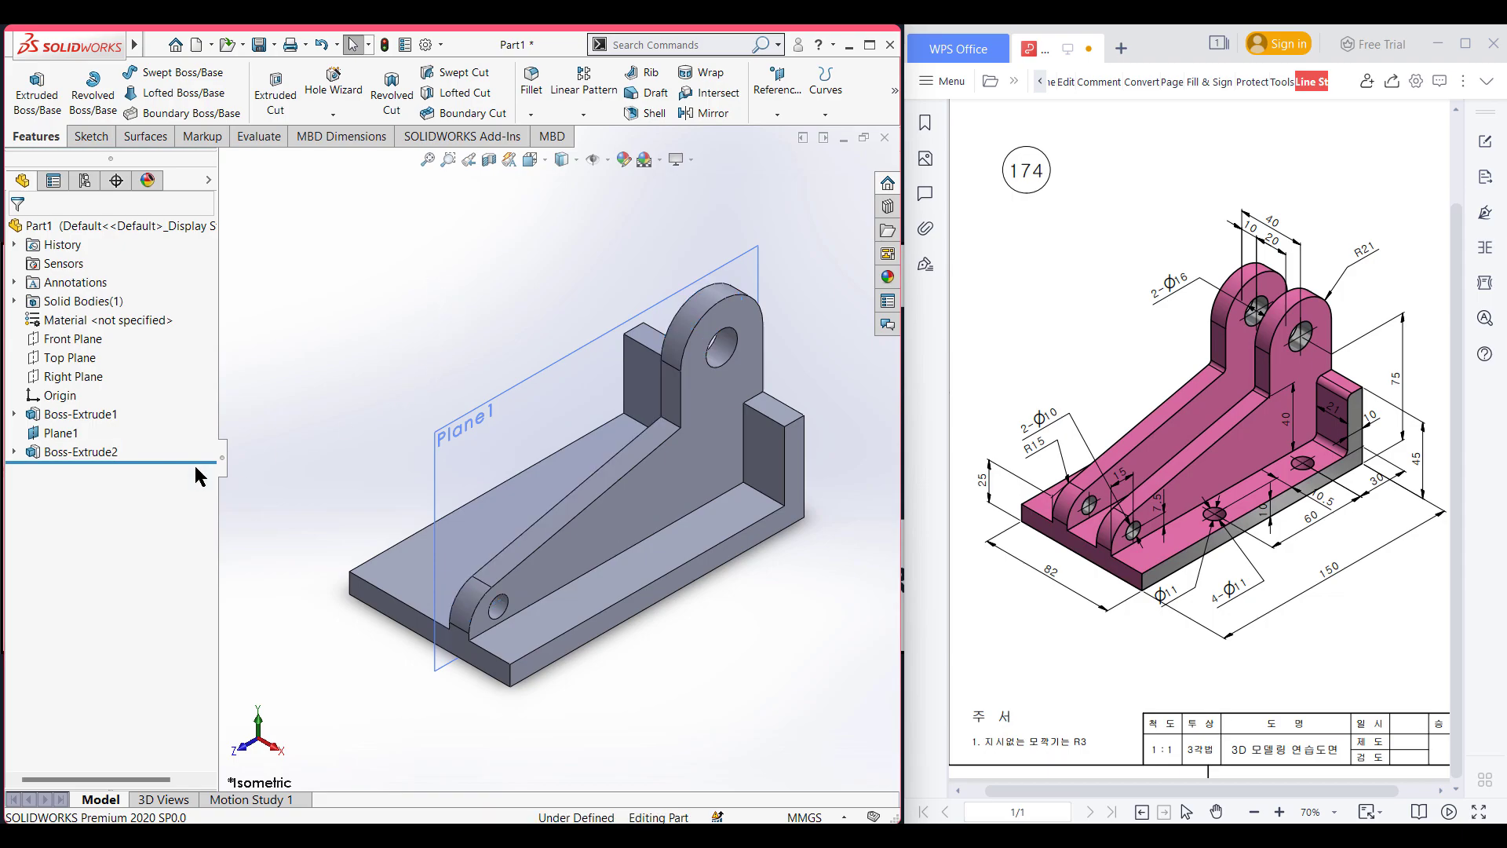
right_click(61, 432)
click(100, 413)
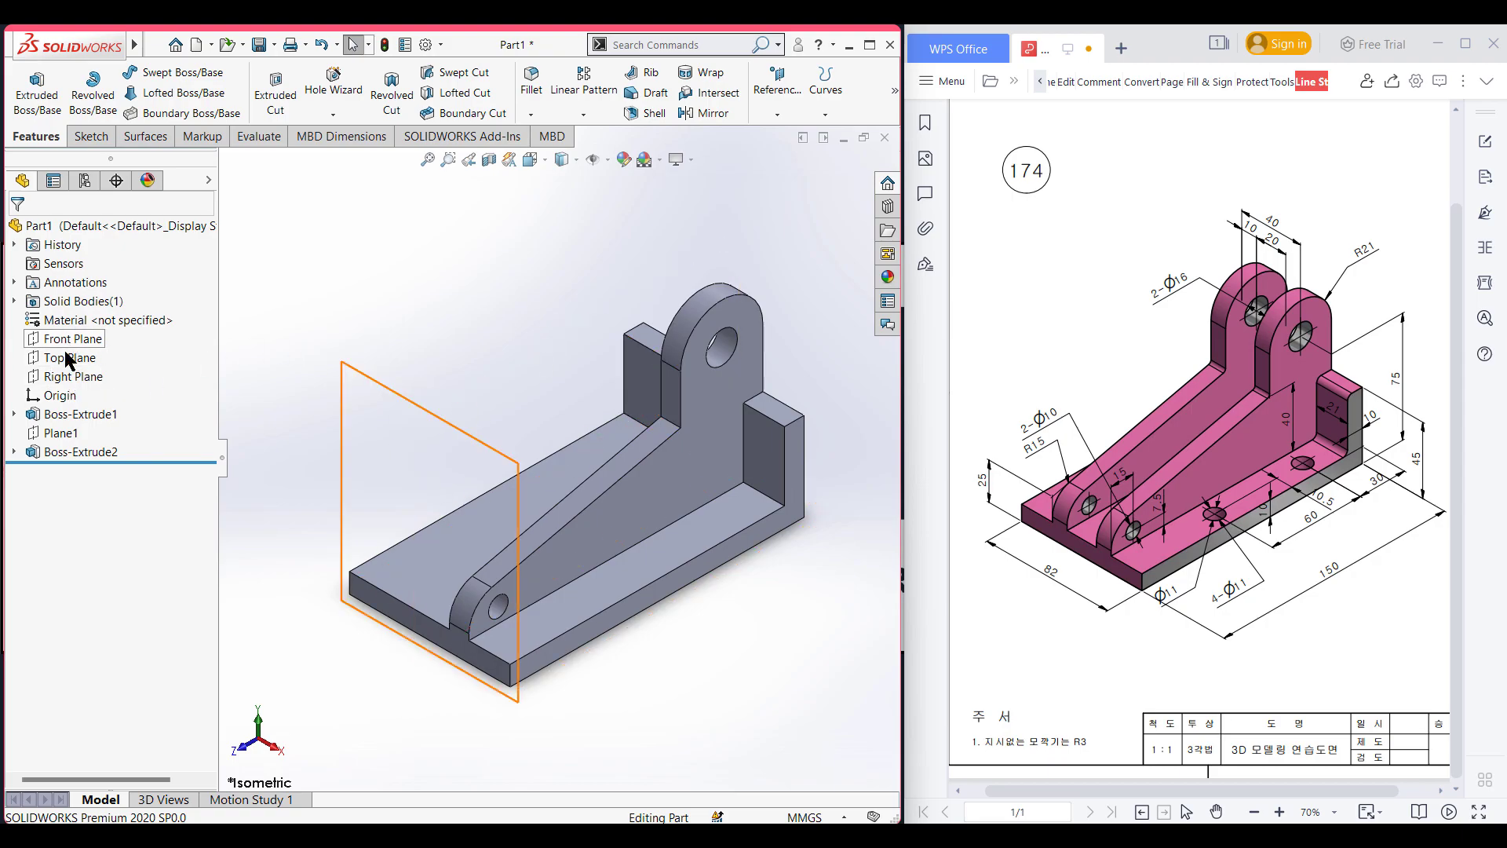
Step: Mirror Boss-Extrude2 across the Right Plane to create the second rib
click(67, 375)
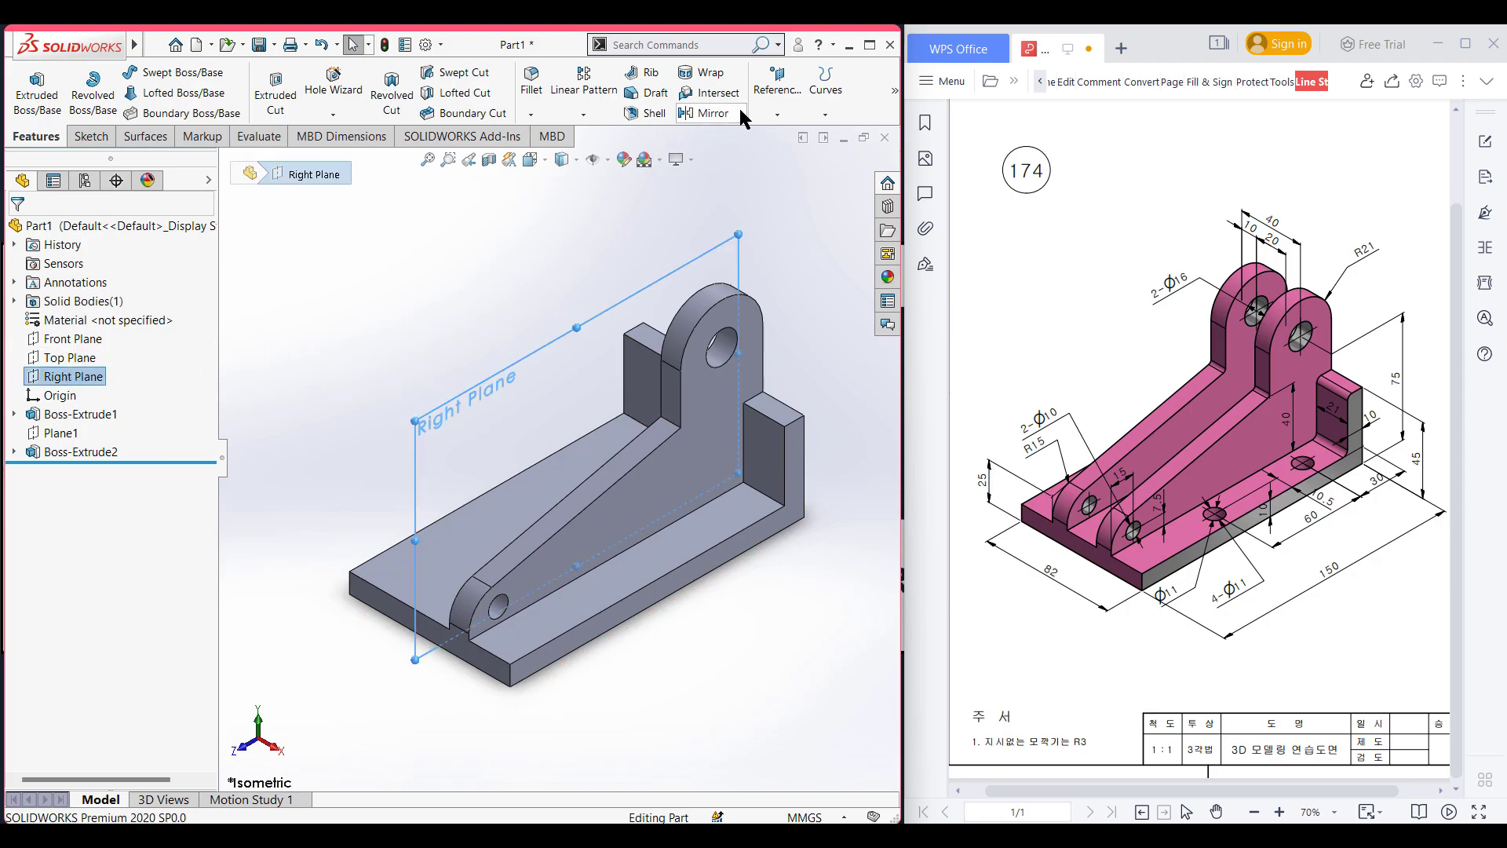
click(710, 113)
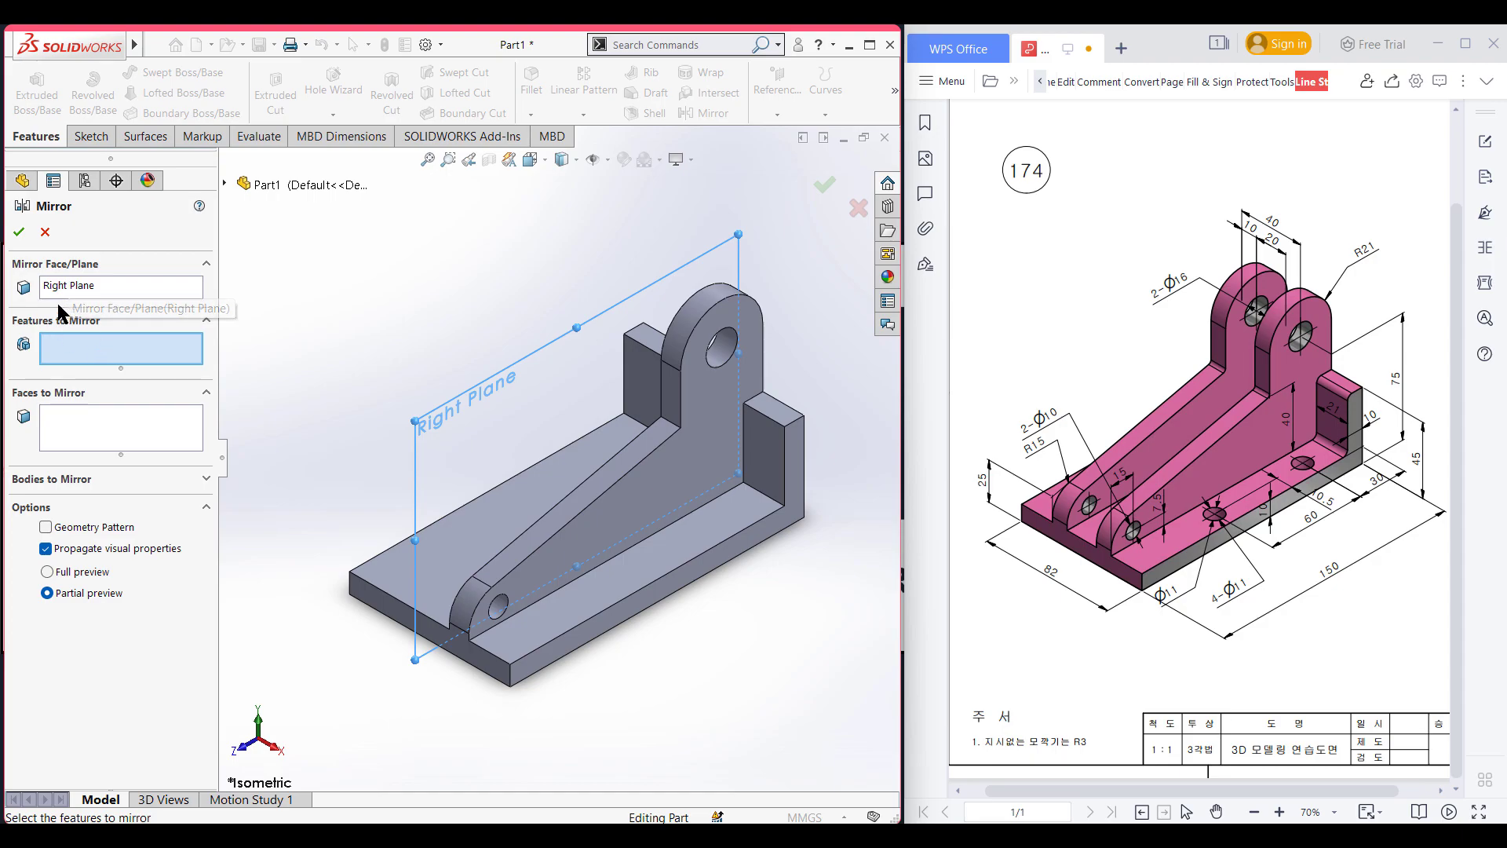
click(224, 185)
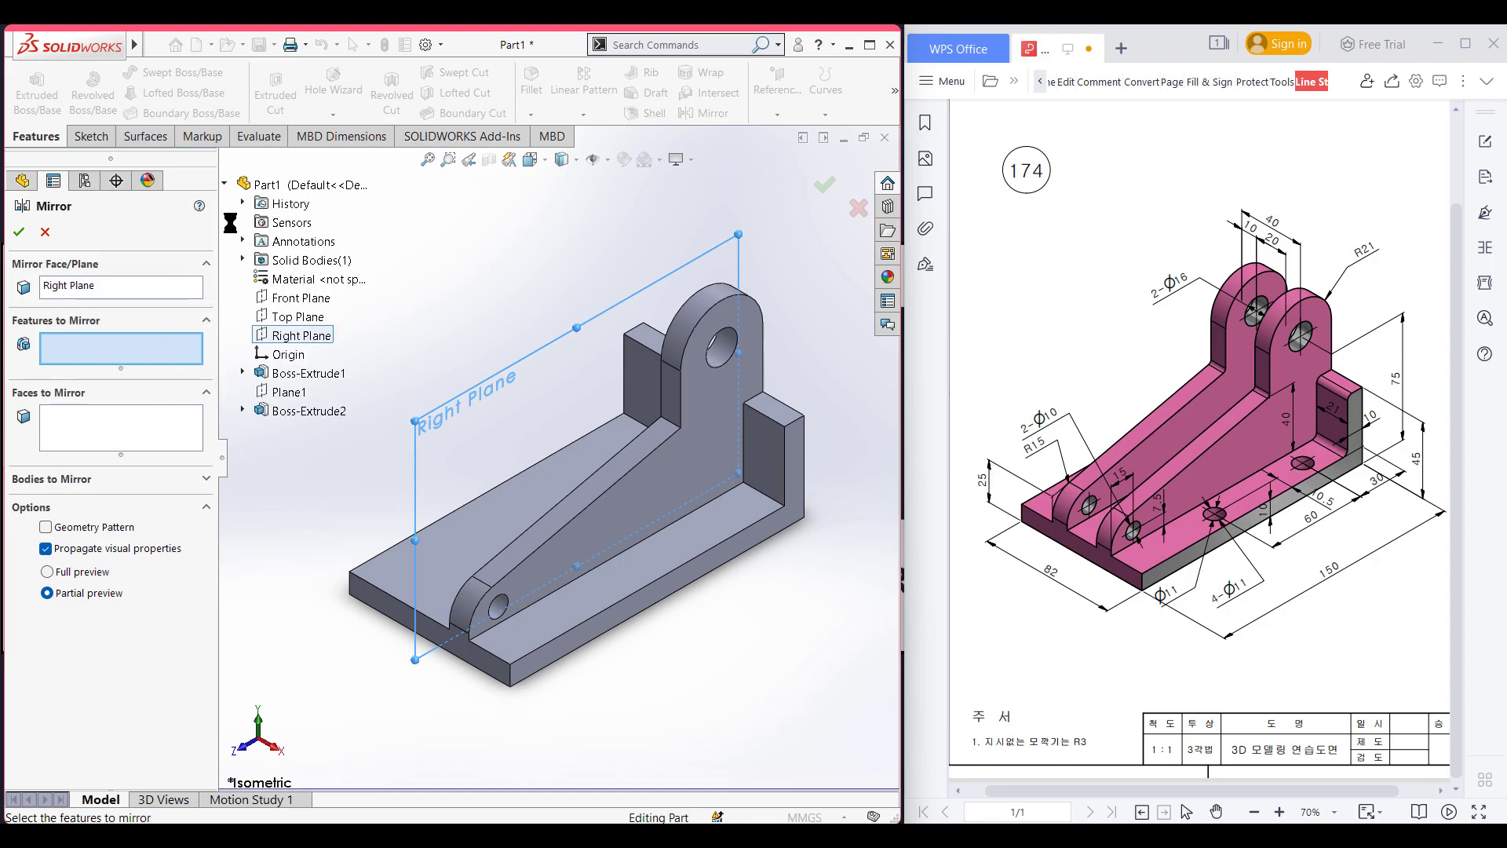
click(316, 413)
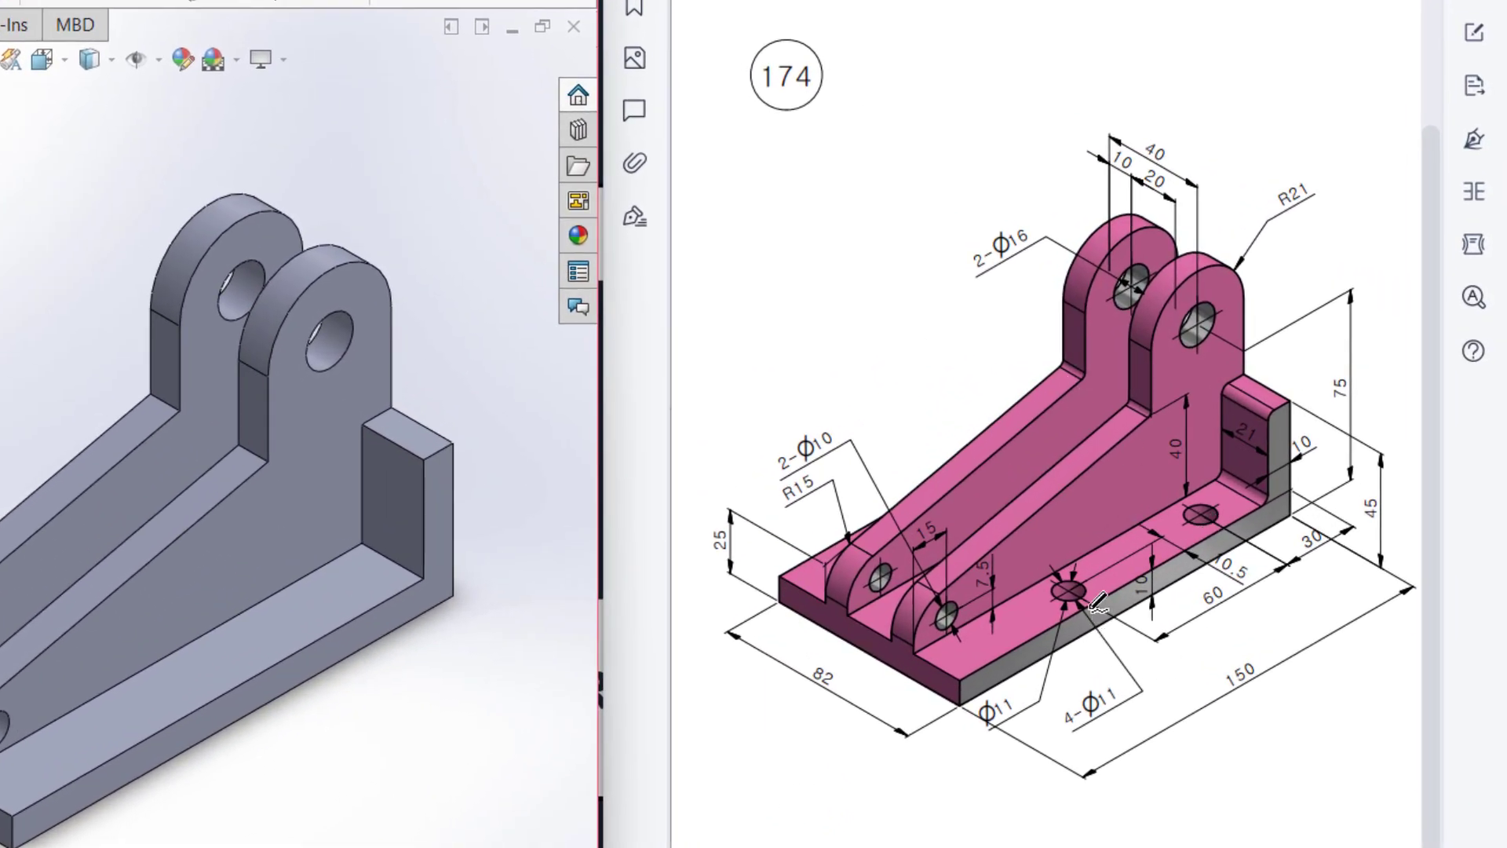
Step: Circle the Φ11 base holes on drawing 174 for reference
click(1083, 590)
mouse_move(1064, 577)
mouse_down()
mouse_move(1078, 600)
mouse_move(1086, 587)
mouse_up()
mouse_move(1226, 496)
mouse_down()
mouse_move(1190, 494)
mouse_move(1219, 512)
mouse_up()
drag(983, 709, 1026, 697)
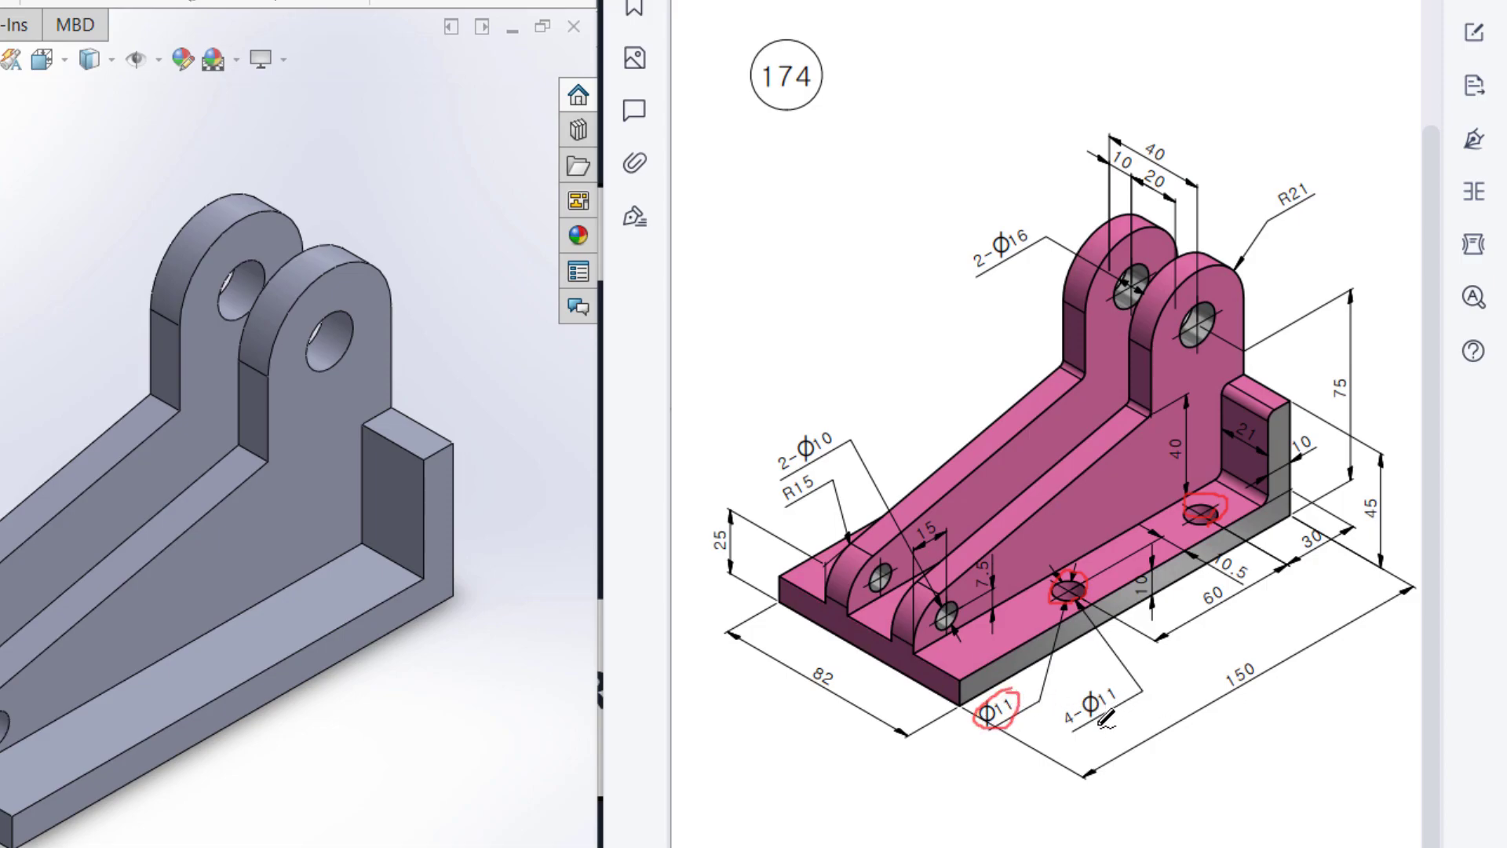
drag(1081, 707, 1066, 727)
mouse_move(935, 490)
mouse_down()
mouse_move(920, 514)
mouse_move(942, 493)
mouse_up()
drag(1050, 433, 1048, 437)
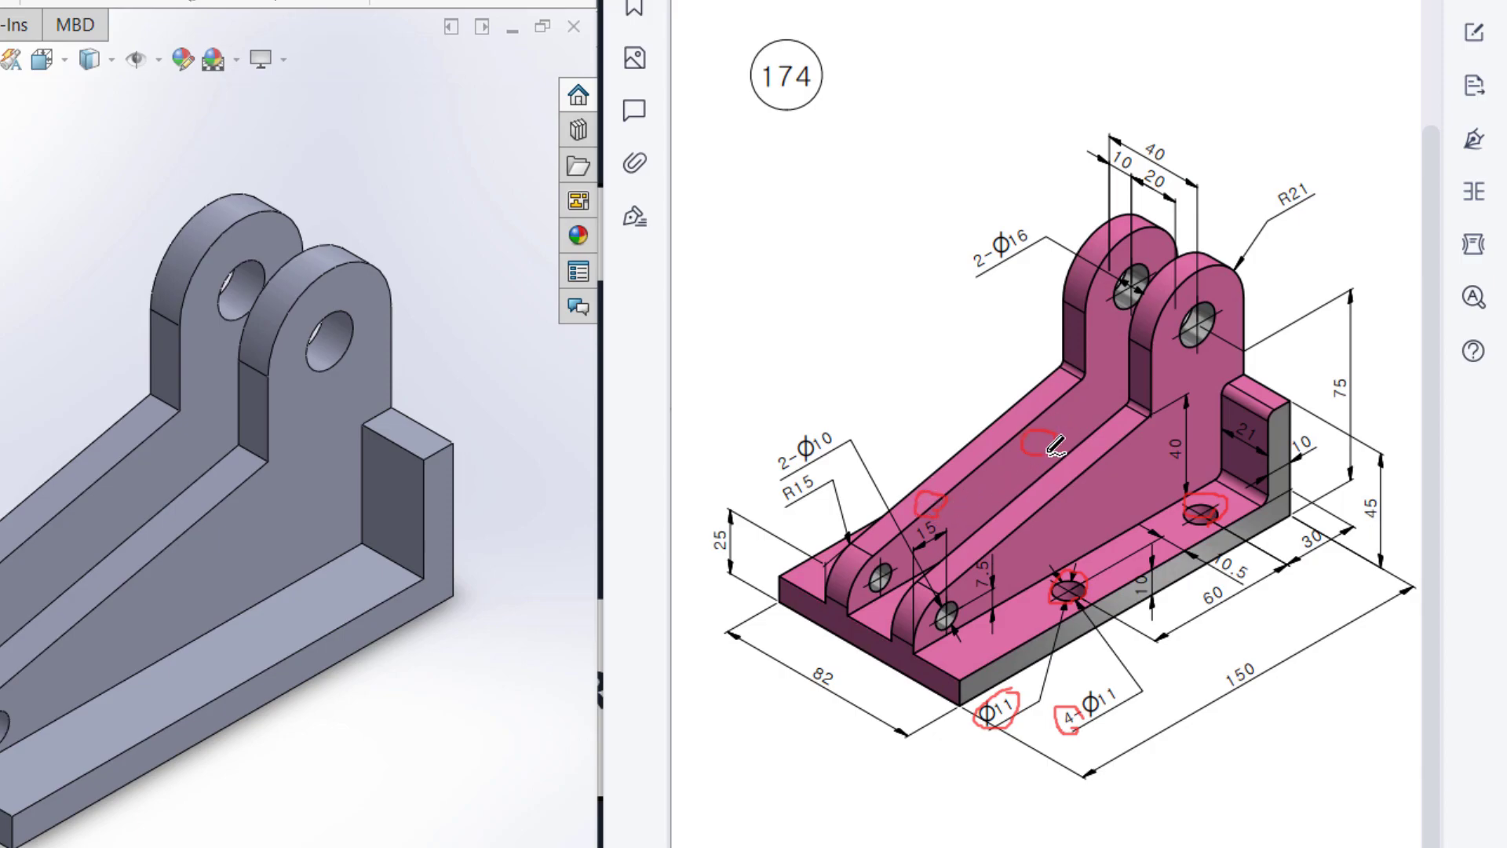
drag(1066, 701, 1089, 732)
mouse_move(1222, 512)
mouse_down()
mouse_move(1188, 499)
mouse_move(1194, 514)
mouse_move(1317, 515)
mouse_move(1286, 532)
mouse_move(1336, 555)
mouse_up()
drag(1292, 483, 1367, 510)
drag(1219, 506, 1294, 562)
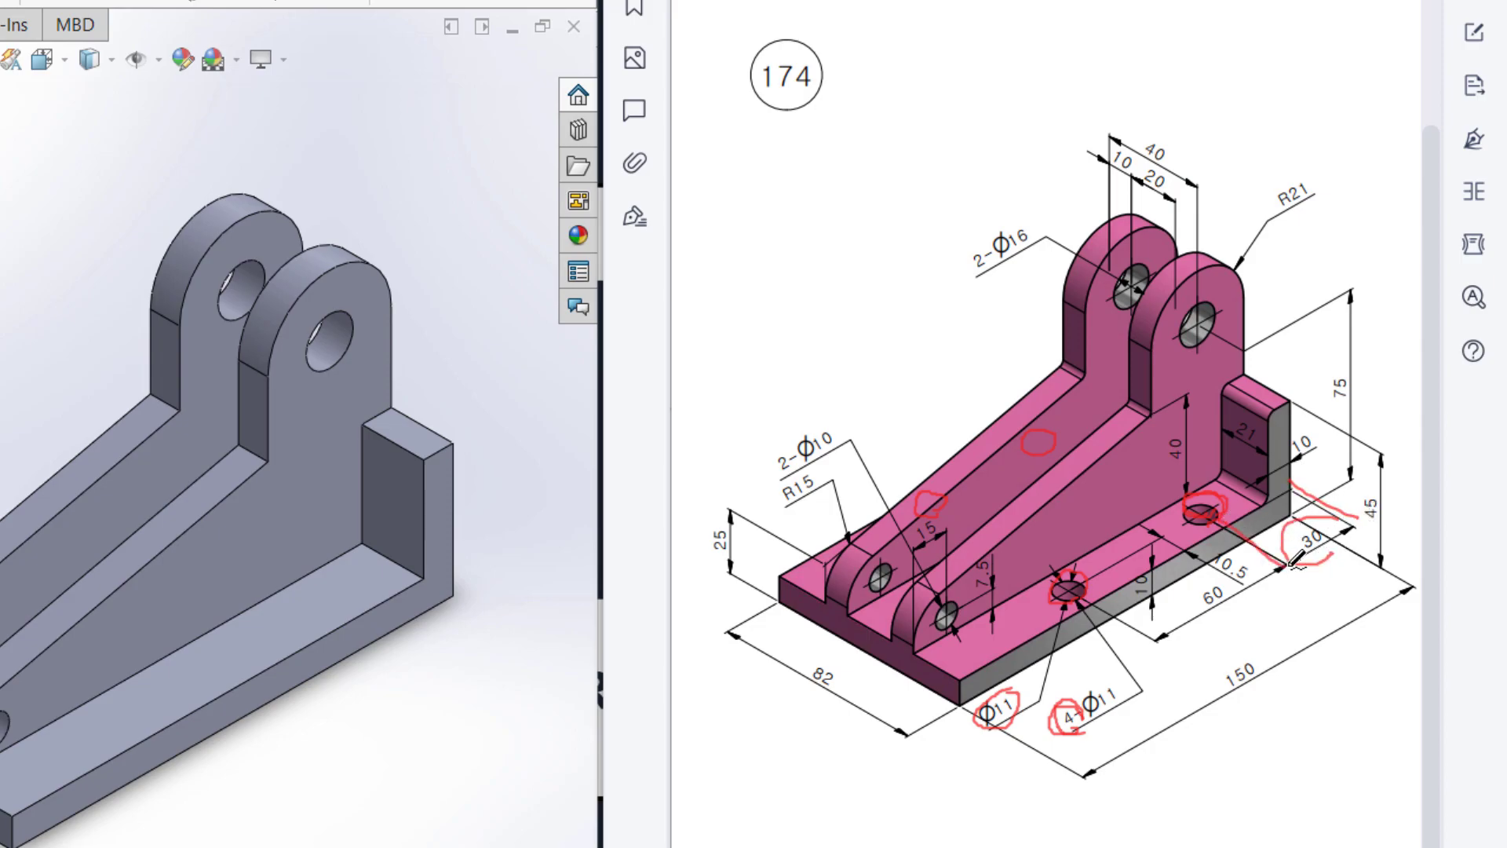
mouse_move(1239, 520)
mouse_down()
mouse_move(1212, 493)
mouse_move(1183, 506)
mouse_move(1220, 493)
mouse_up()
mouse_move(1083, 585)
mouse_down()
mouse_move(1039, 583)
mouse_move(1082, 595)
mouse_up()
drag(1223, 587, 1218, 584)
mouse_move(1154, 539)
mouse_down()
mouse_move(1206, 517)
mouse_move(1176, 560)
mouse_move(1241, 542)
mouse_move(1203, 552)
mouse_move(1234, 587)
mouse_move(1254, 553)
mouse_move(1221, 540)
mouse_up()
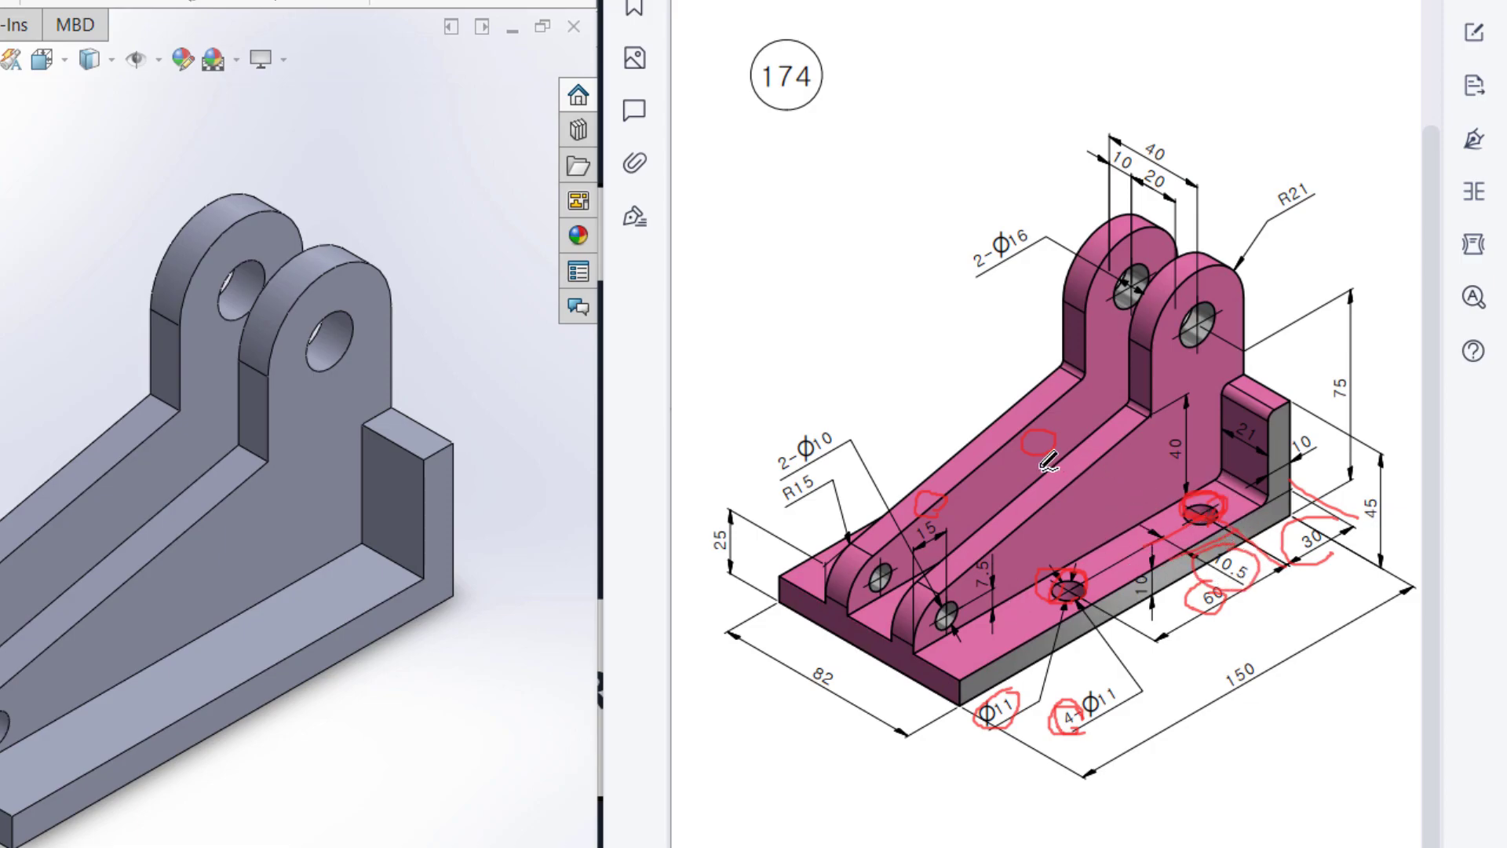
mouse_move(944, 484)
mouse_down()
mouse_move(920, 502)
mouse_move(951, 497)
mouse_up()
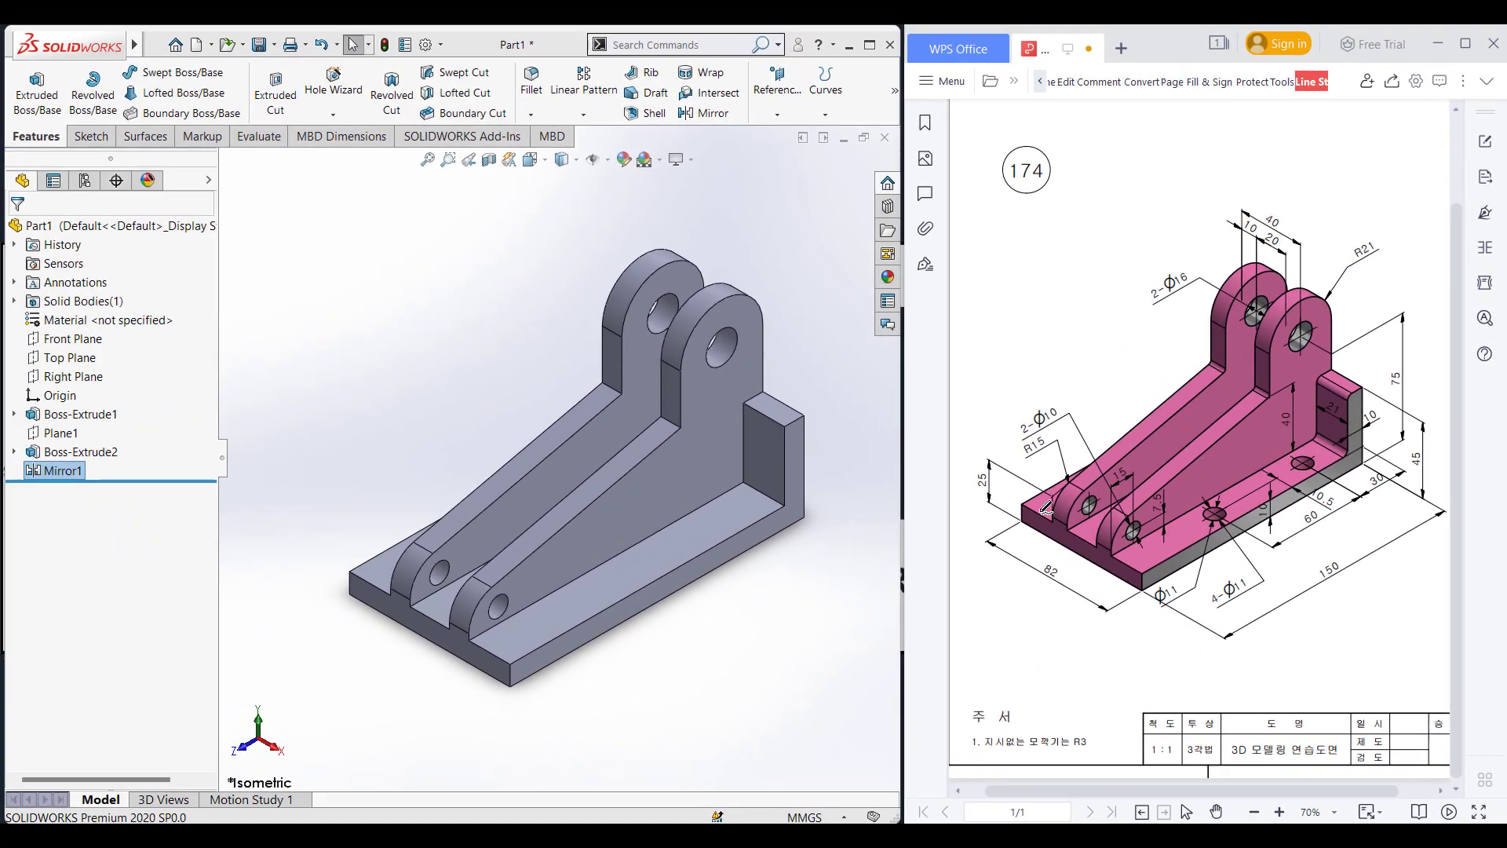
Step: Start a new sketch on the base plate's top face, viewed normal to it
click(666, 553)
right_click(666, 553)
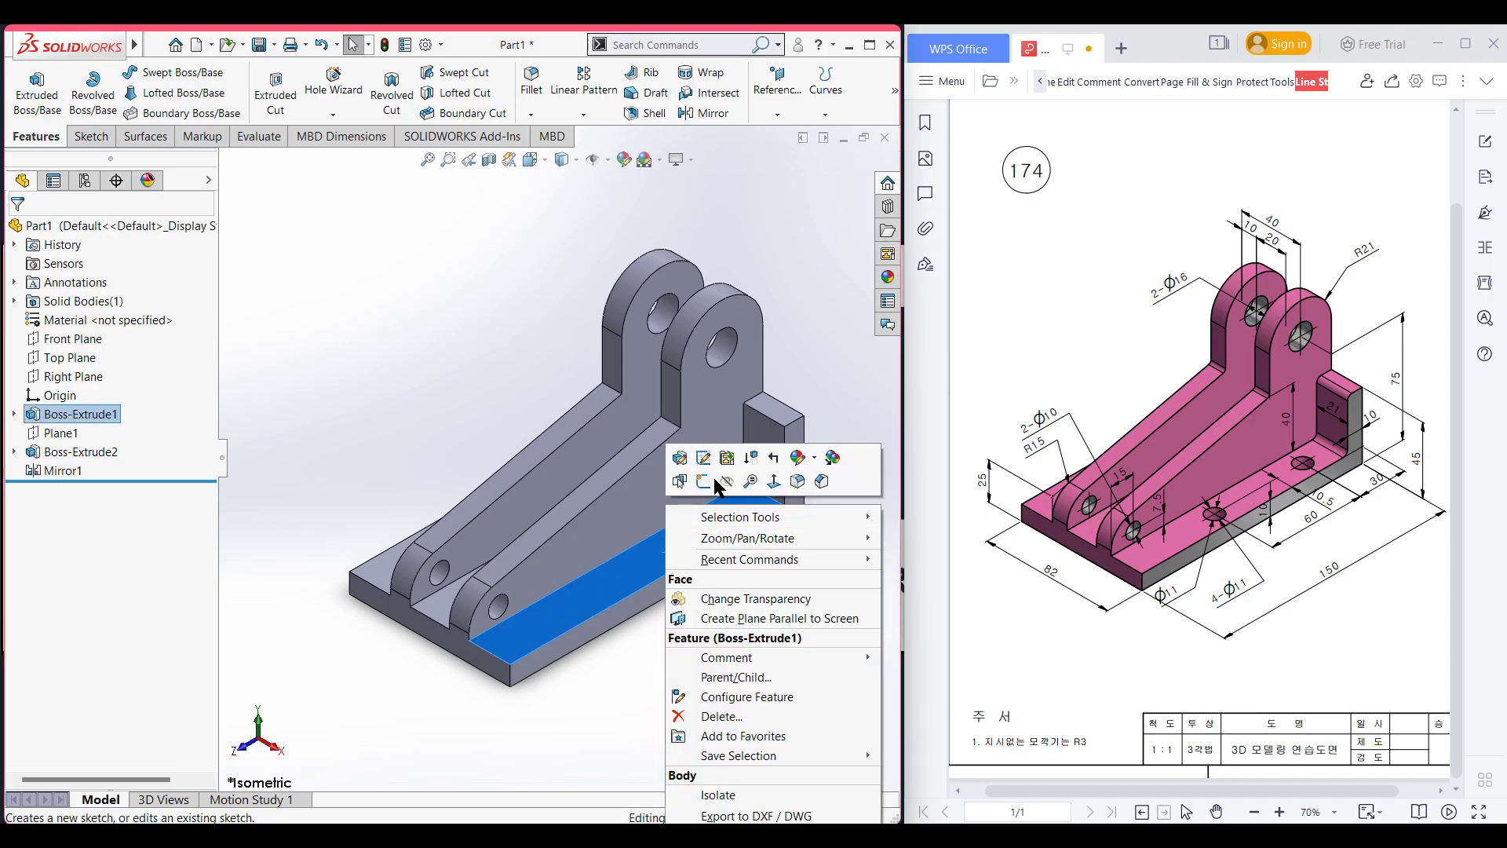
click(701, 482)
key(ctrl+8)
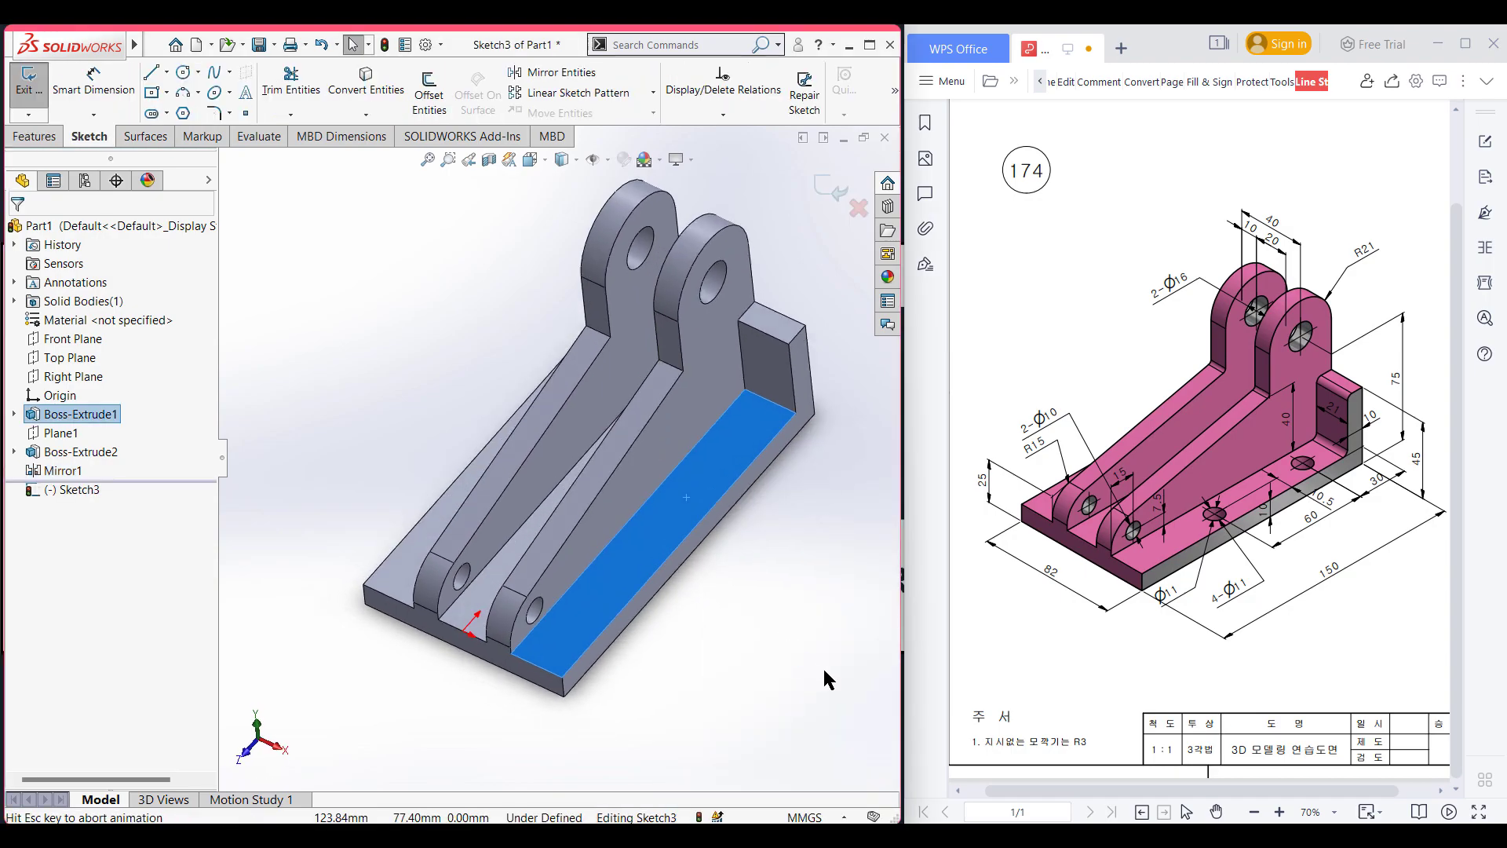
Step: Draw two Ø11 circles for the base holes
click(183, 72)
click(661, 325)
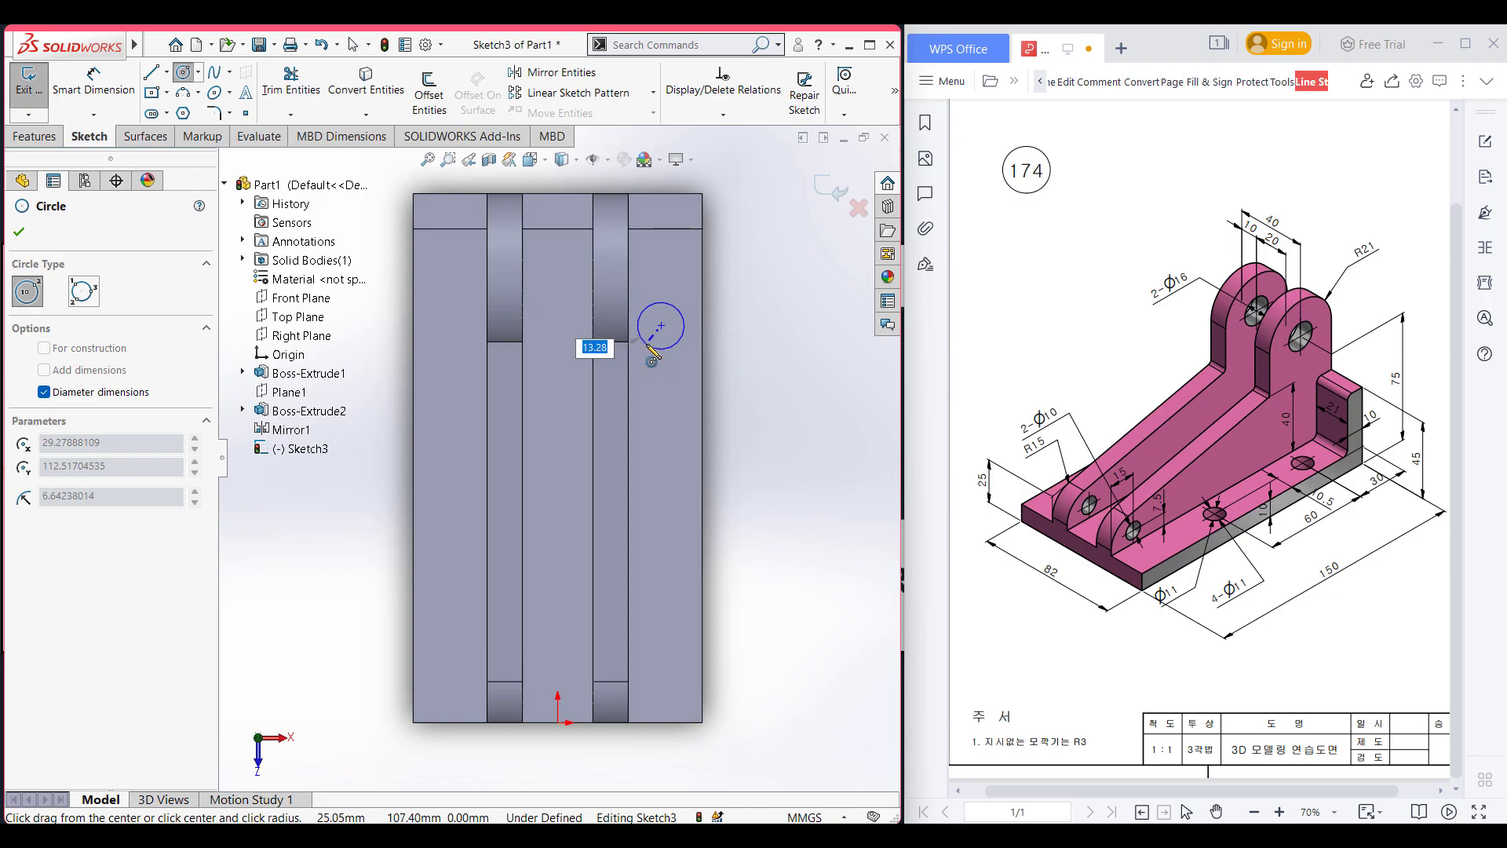
key(Return)
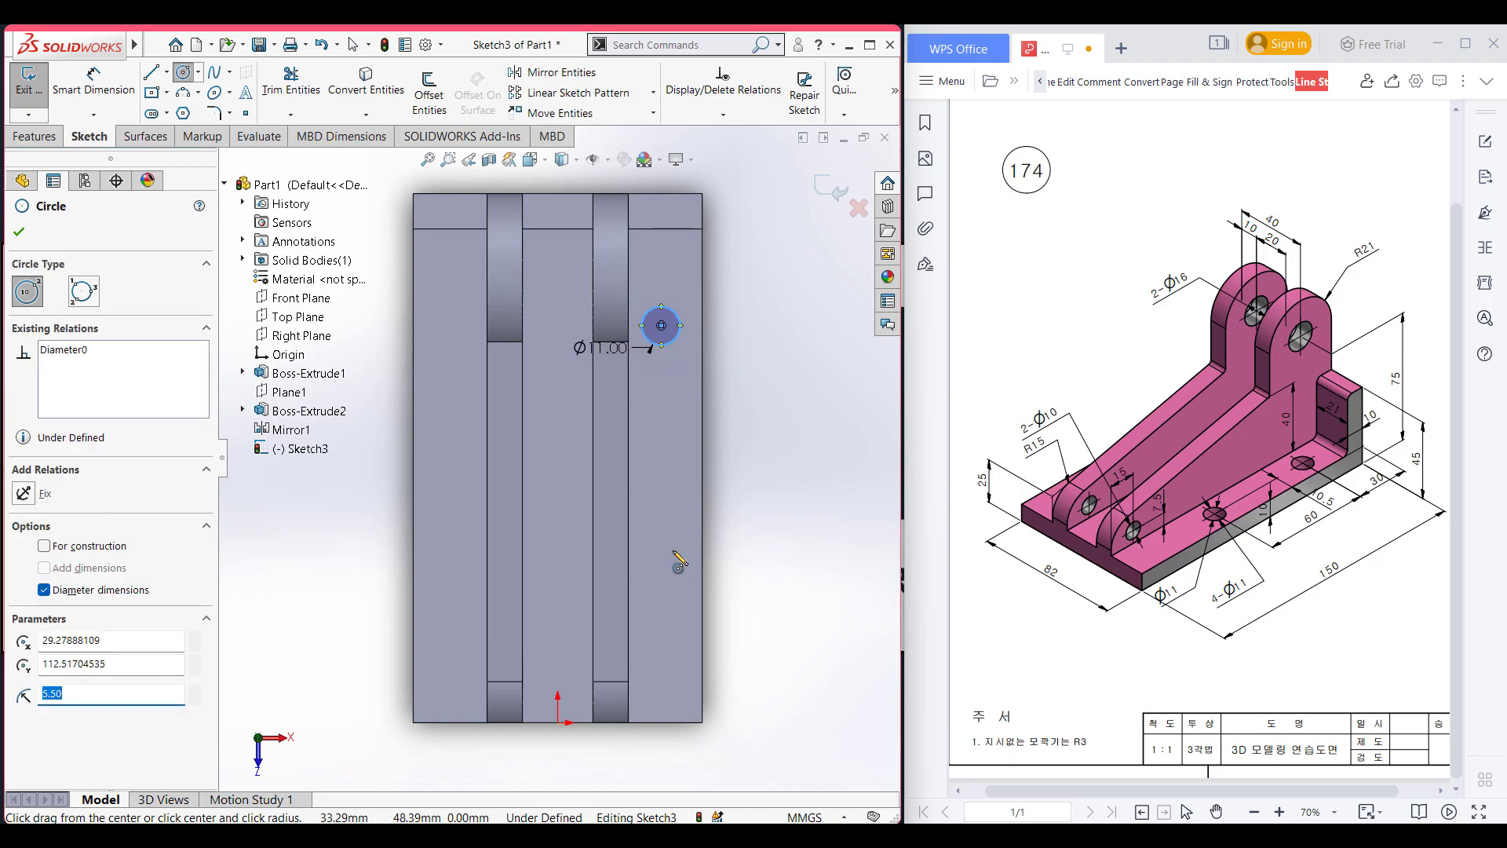
click(671, 567)
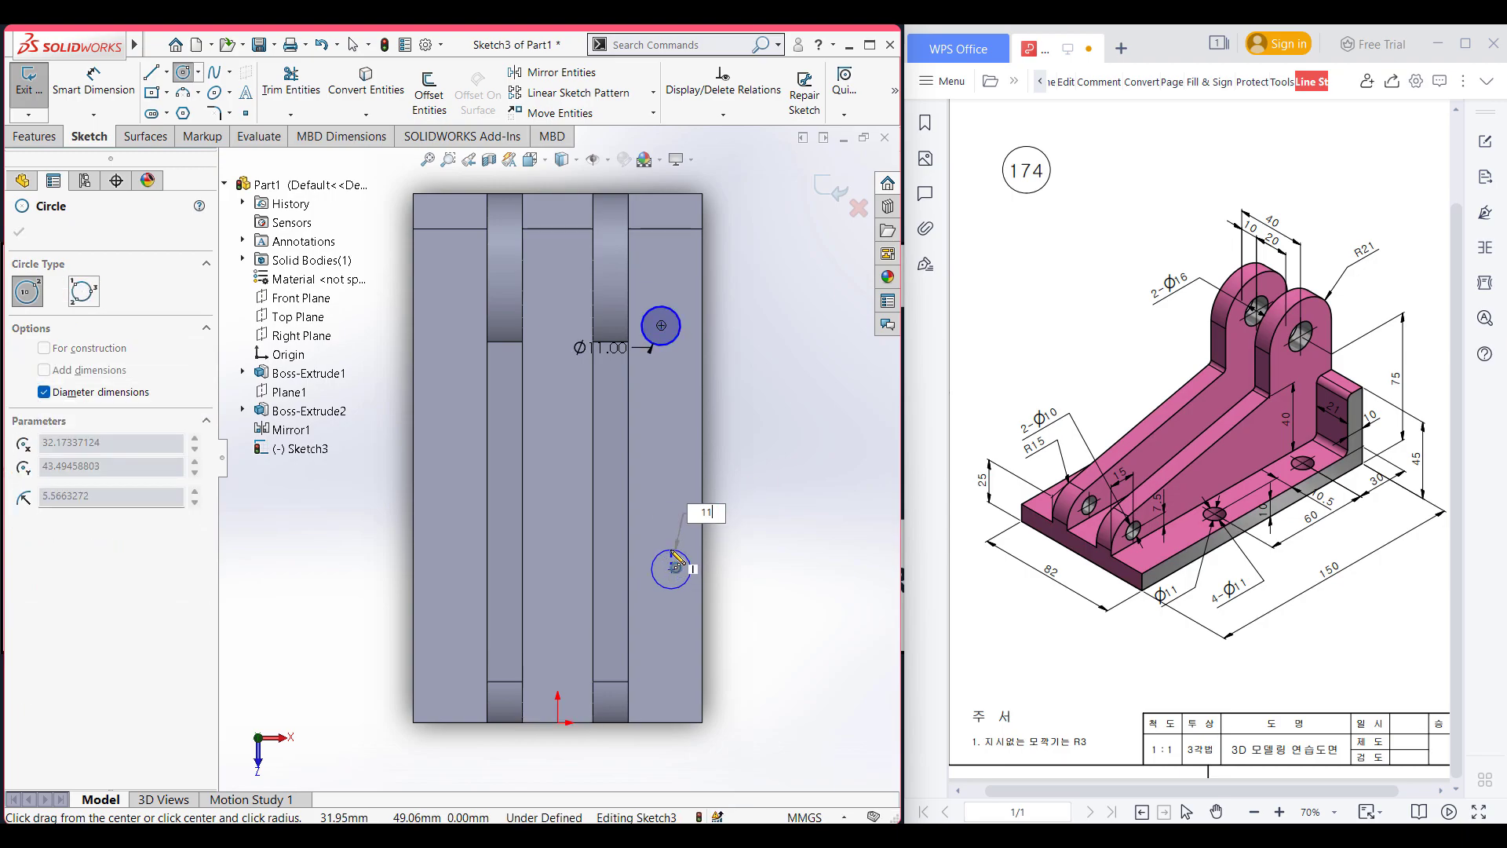
text(11)
key(Return)
right_drag(770, 420, 757, 318)
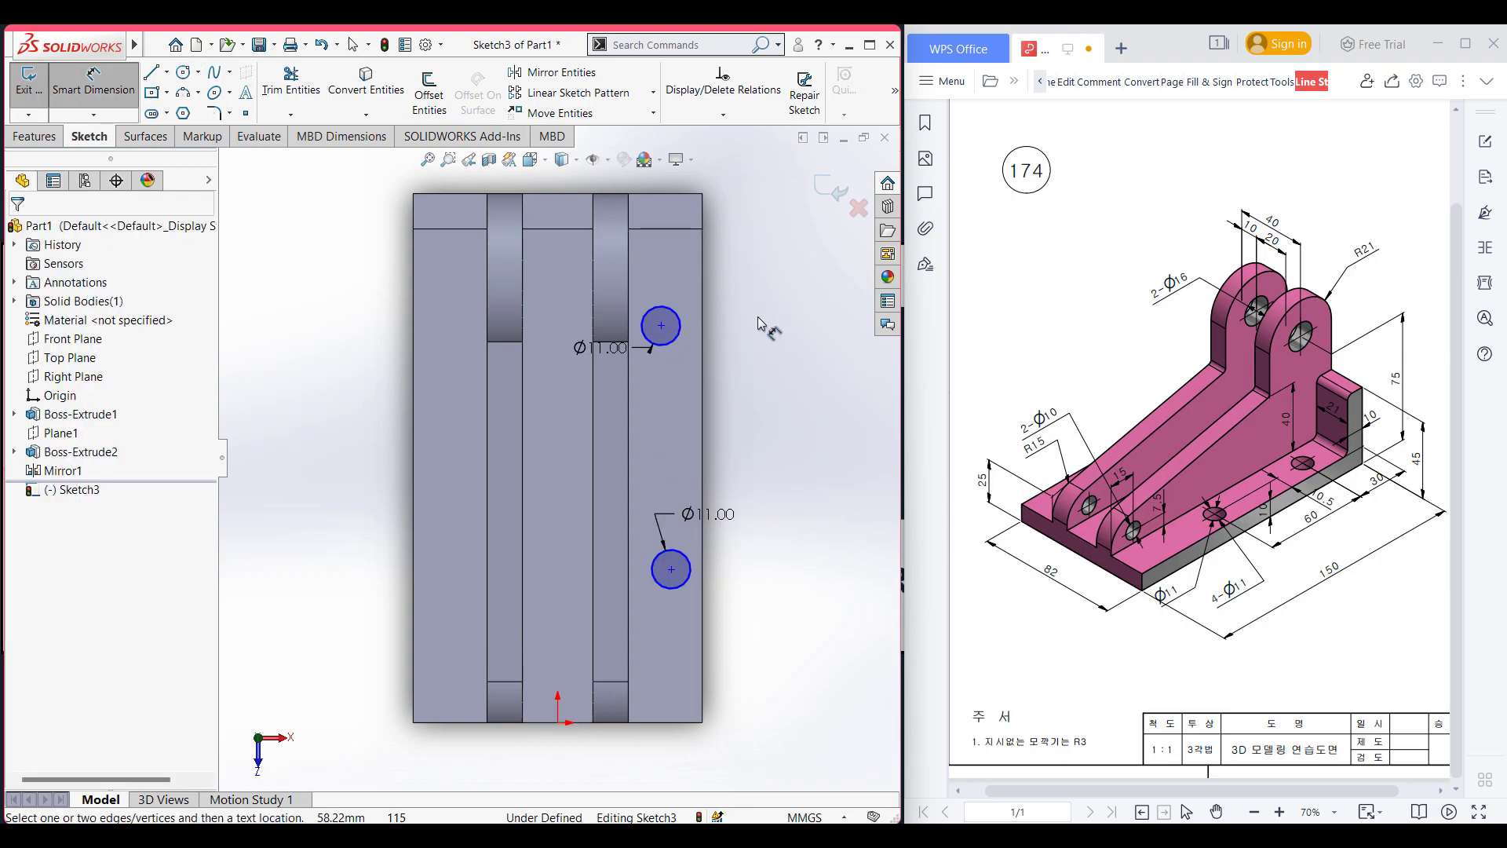
Step: Dimension the upper hole 30 mm from the top edge and the holes 60 mm apart
click(663, 314)
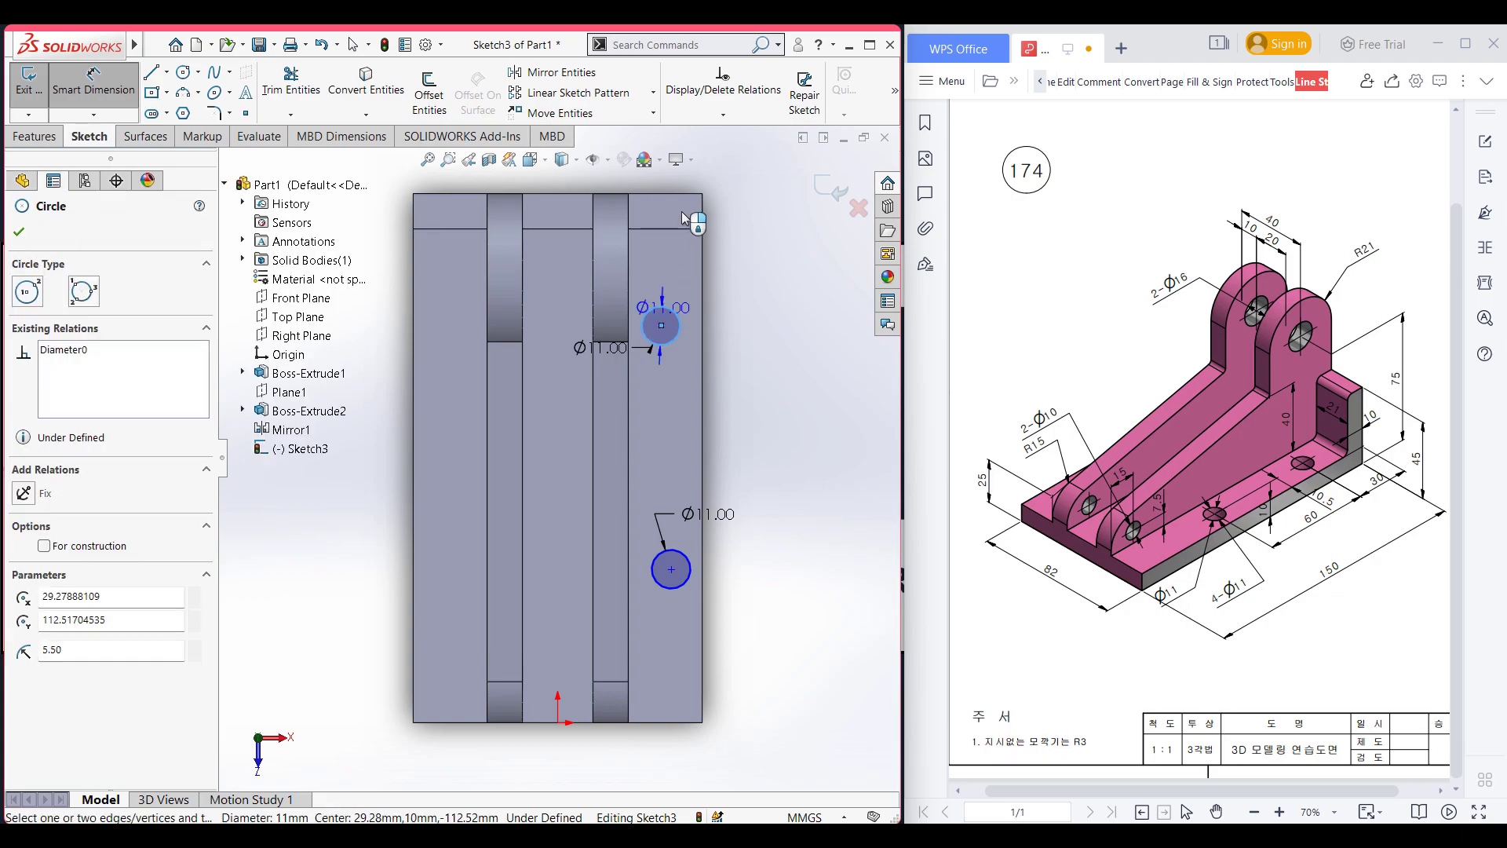
click(667, 194)
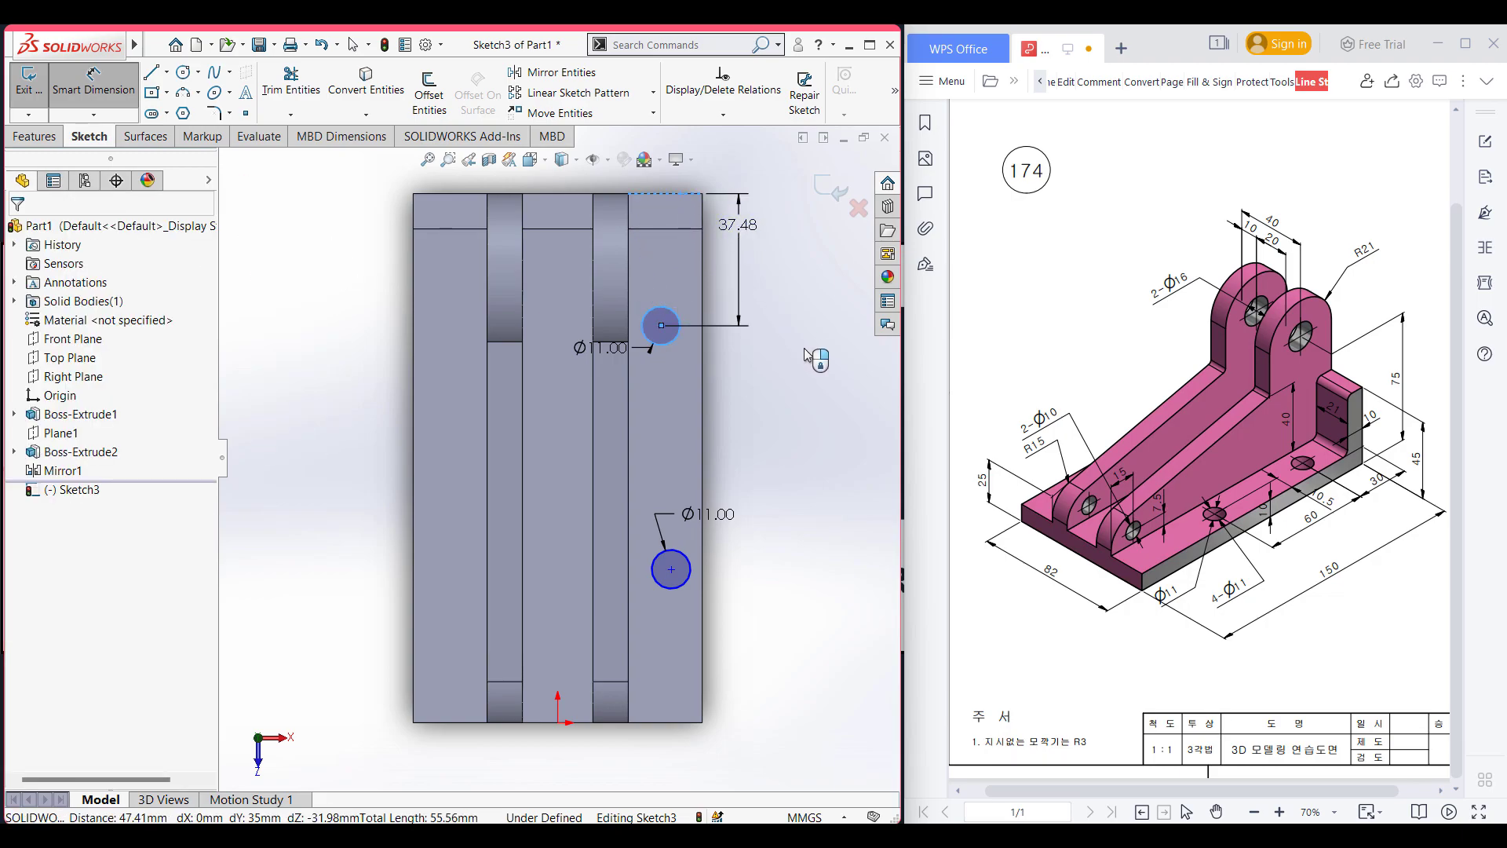
click(815, 399)
text(30)
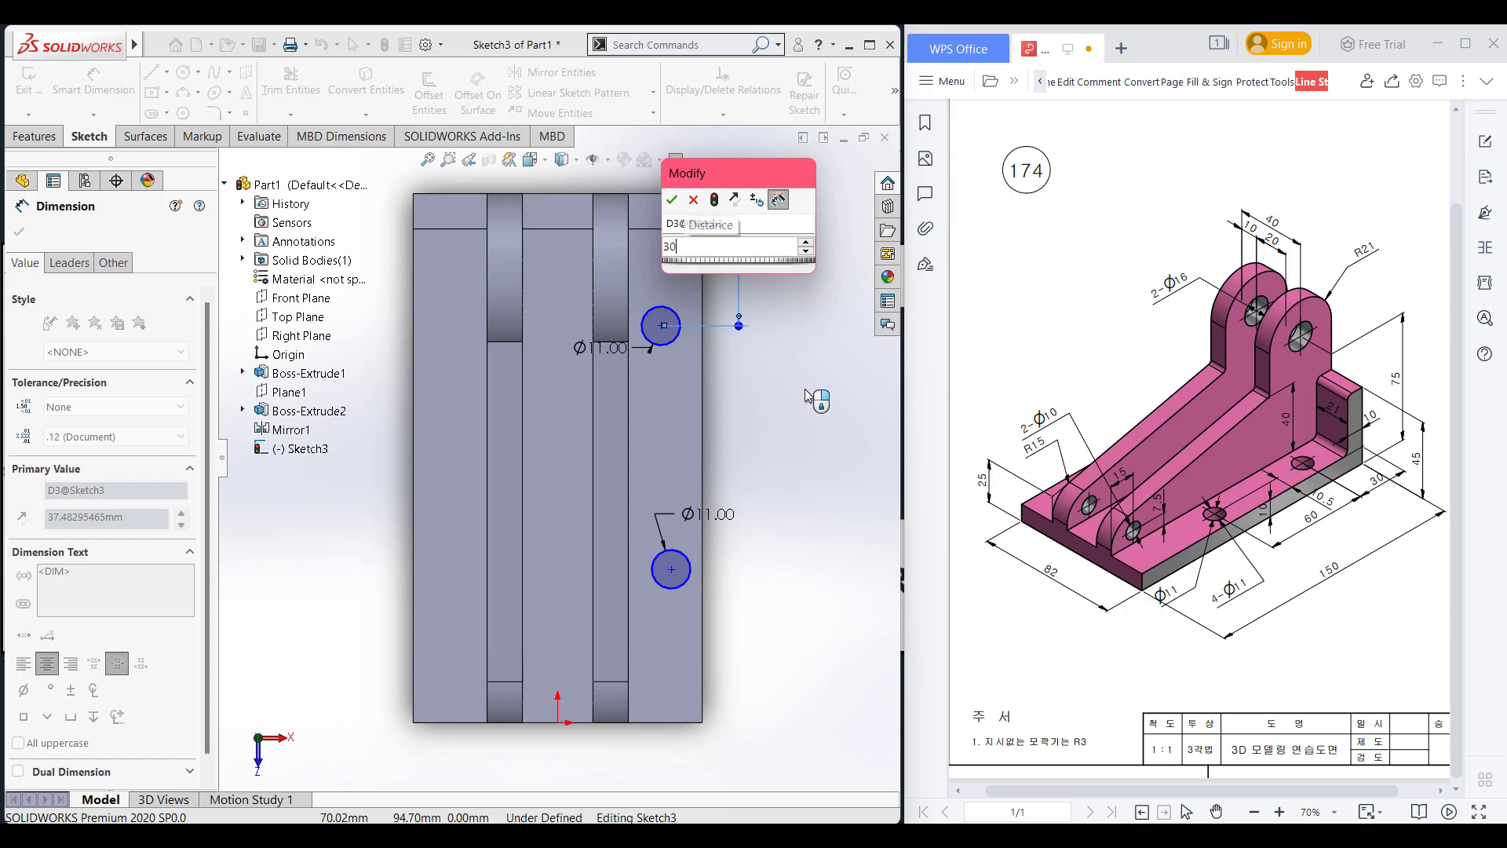
key(Return)
click(664, 312)
click(680, 558)
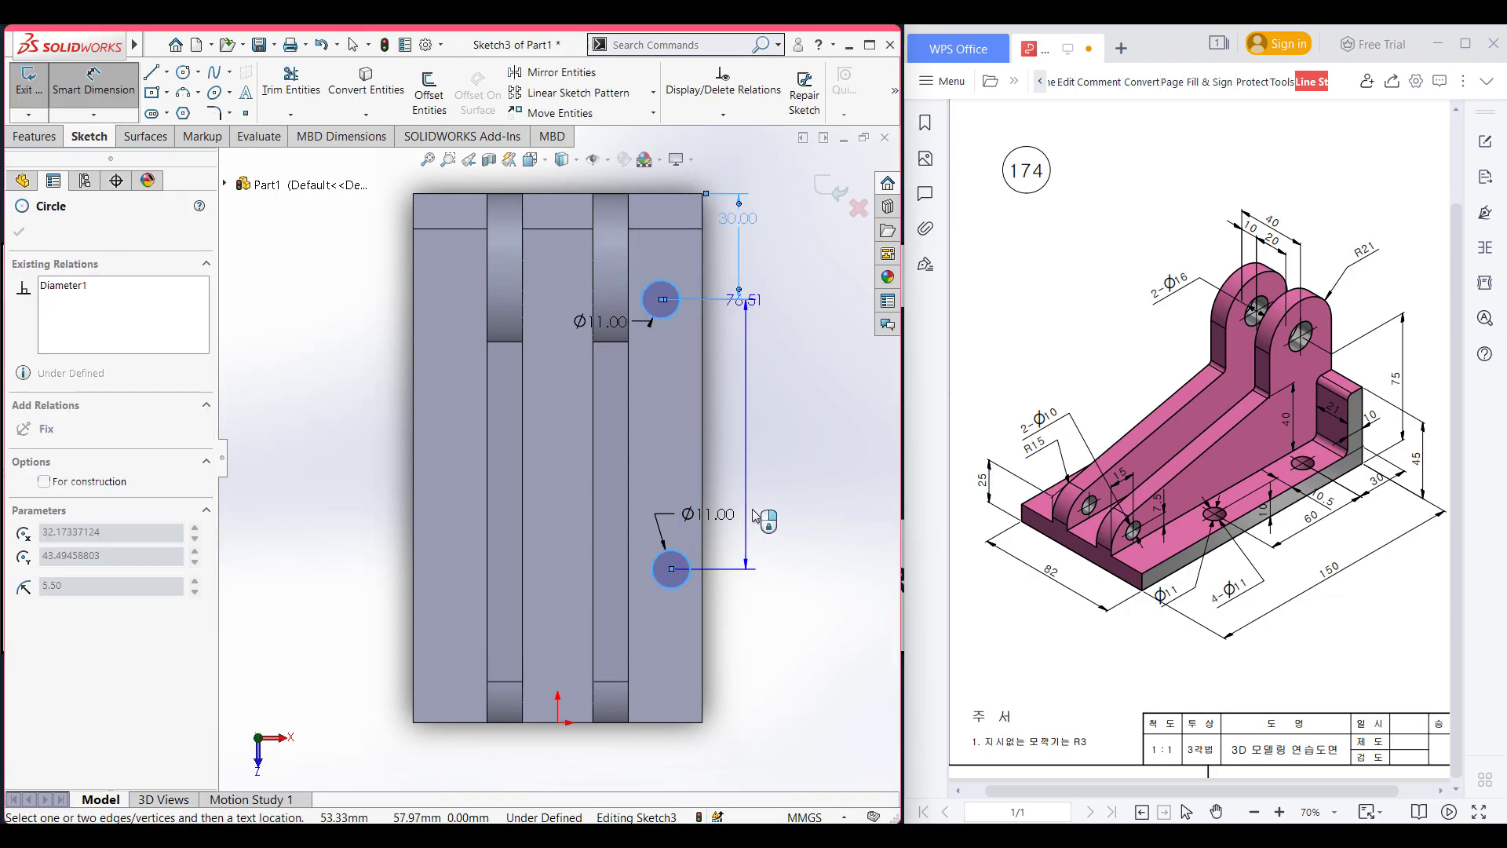
click(765, 467)
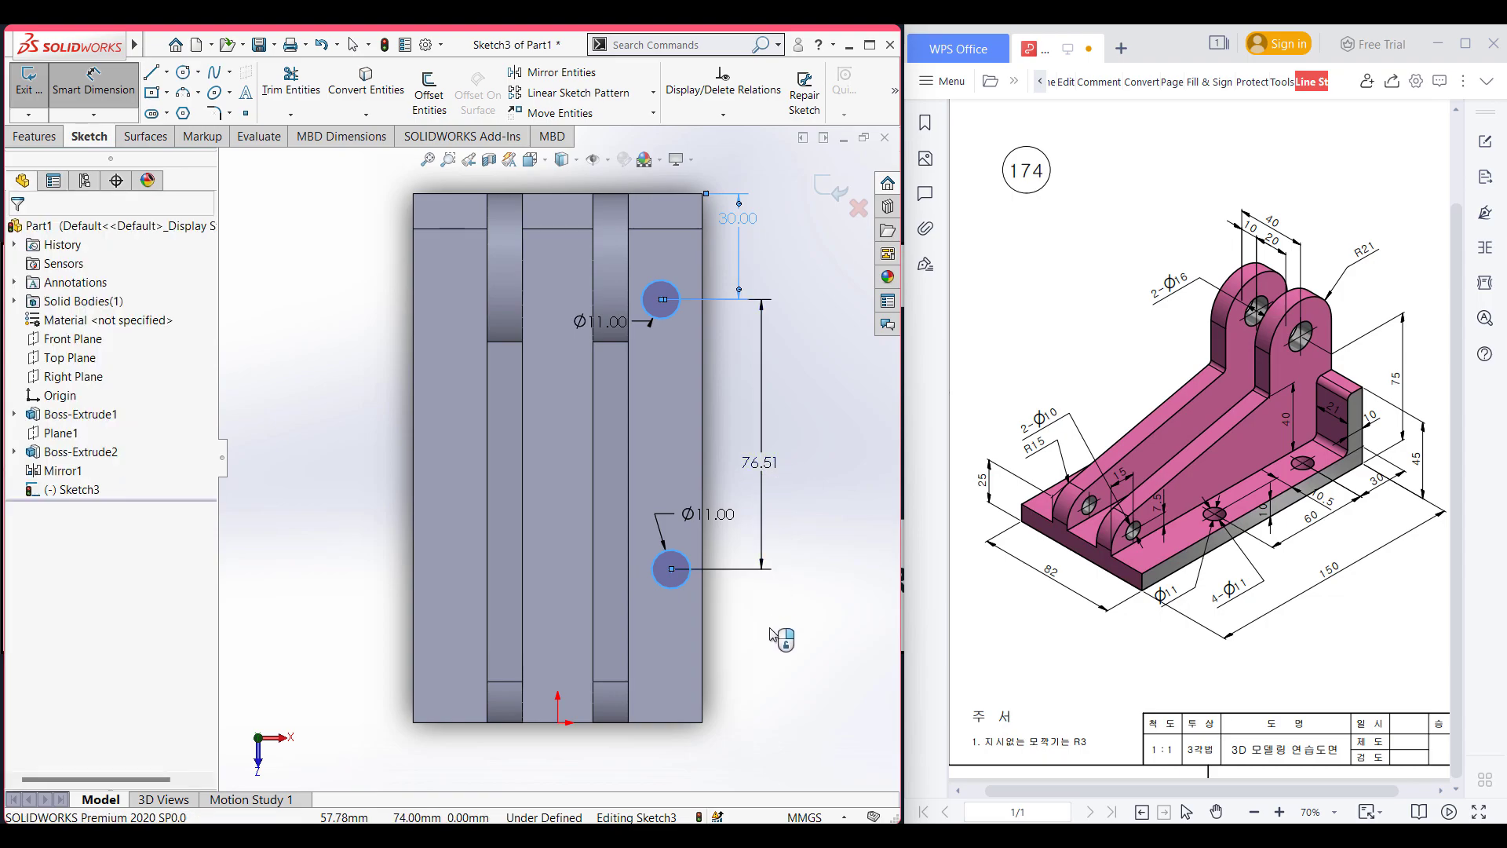
text(60)
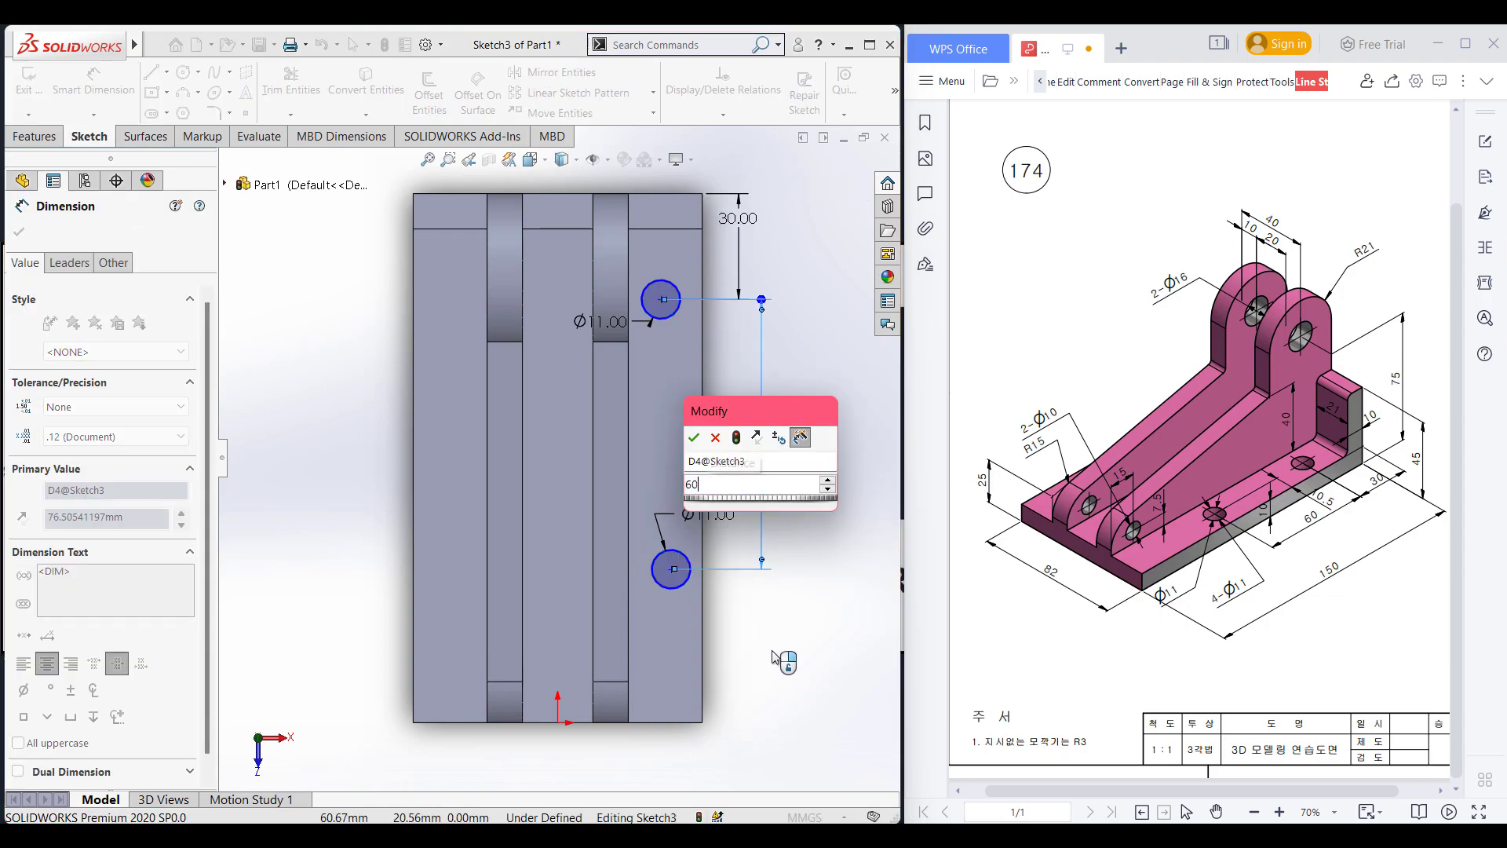
key(Return)
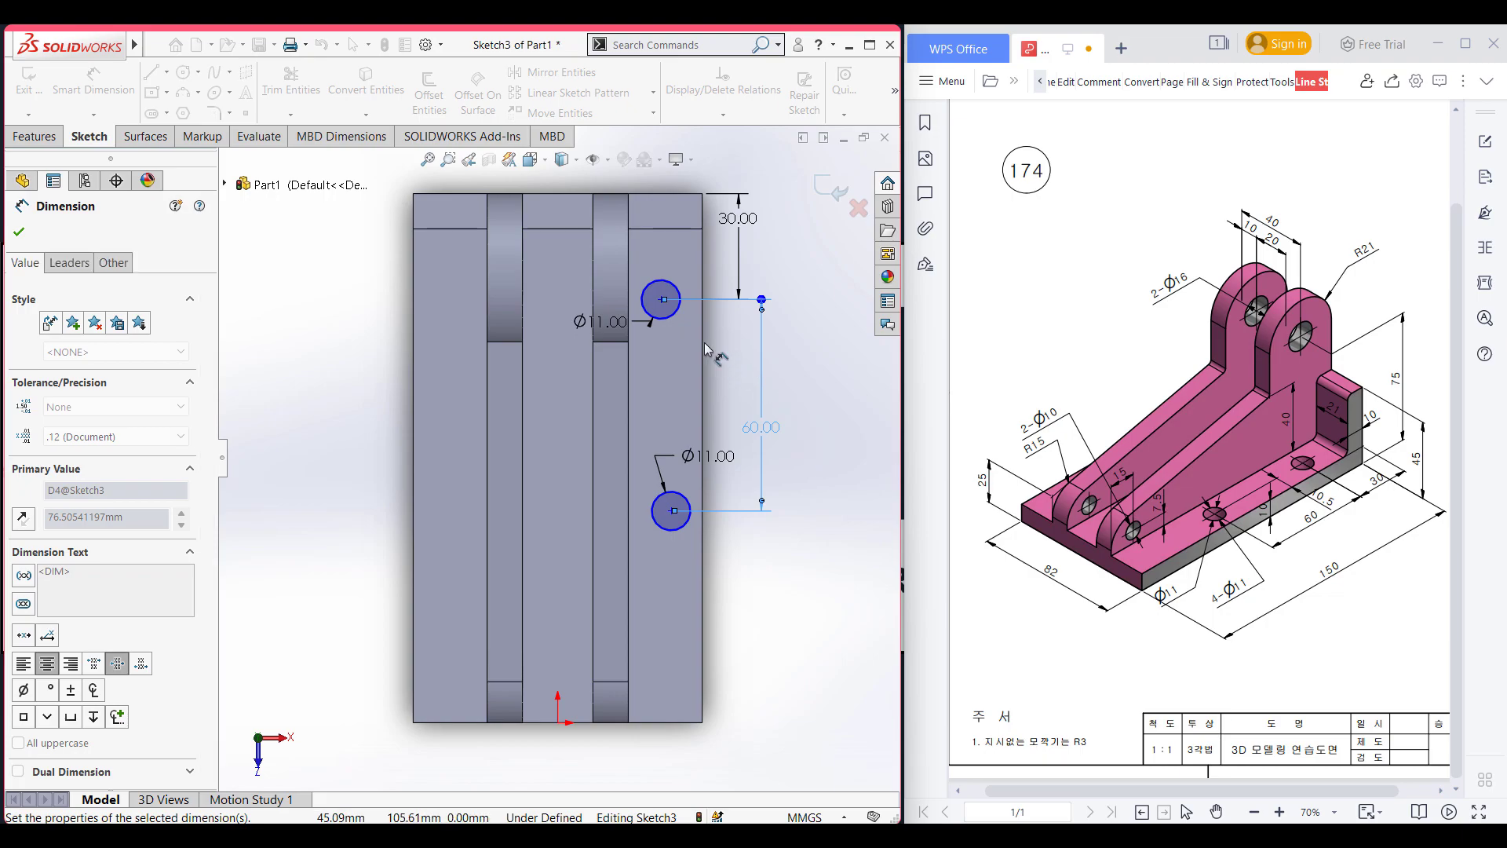
Step: Place both hole circles 10.5 mm from the base's right edge
click(680, 311)
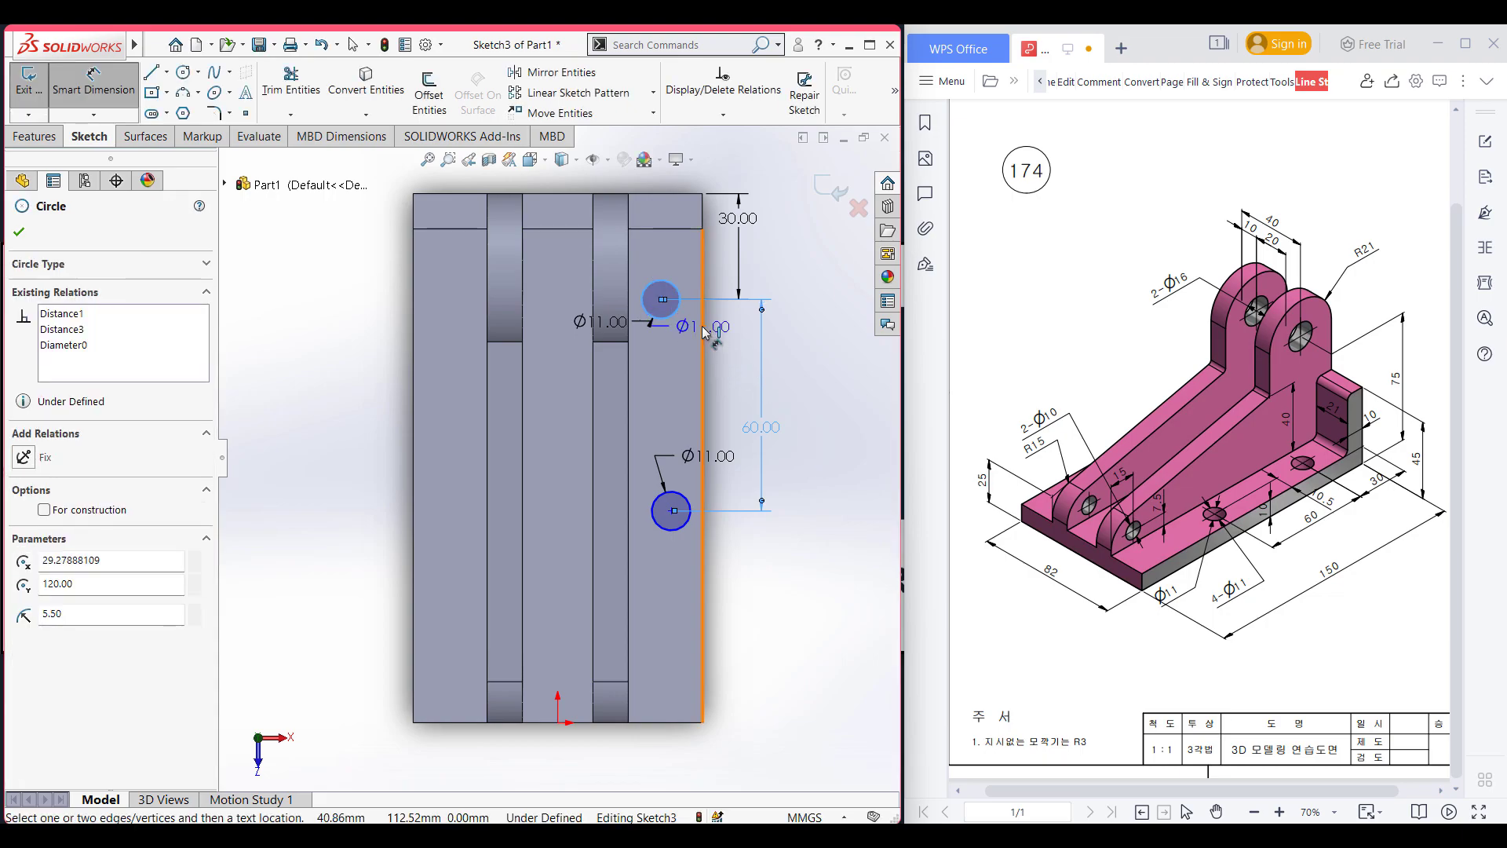
click(703, 336)
click(772, 556)
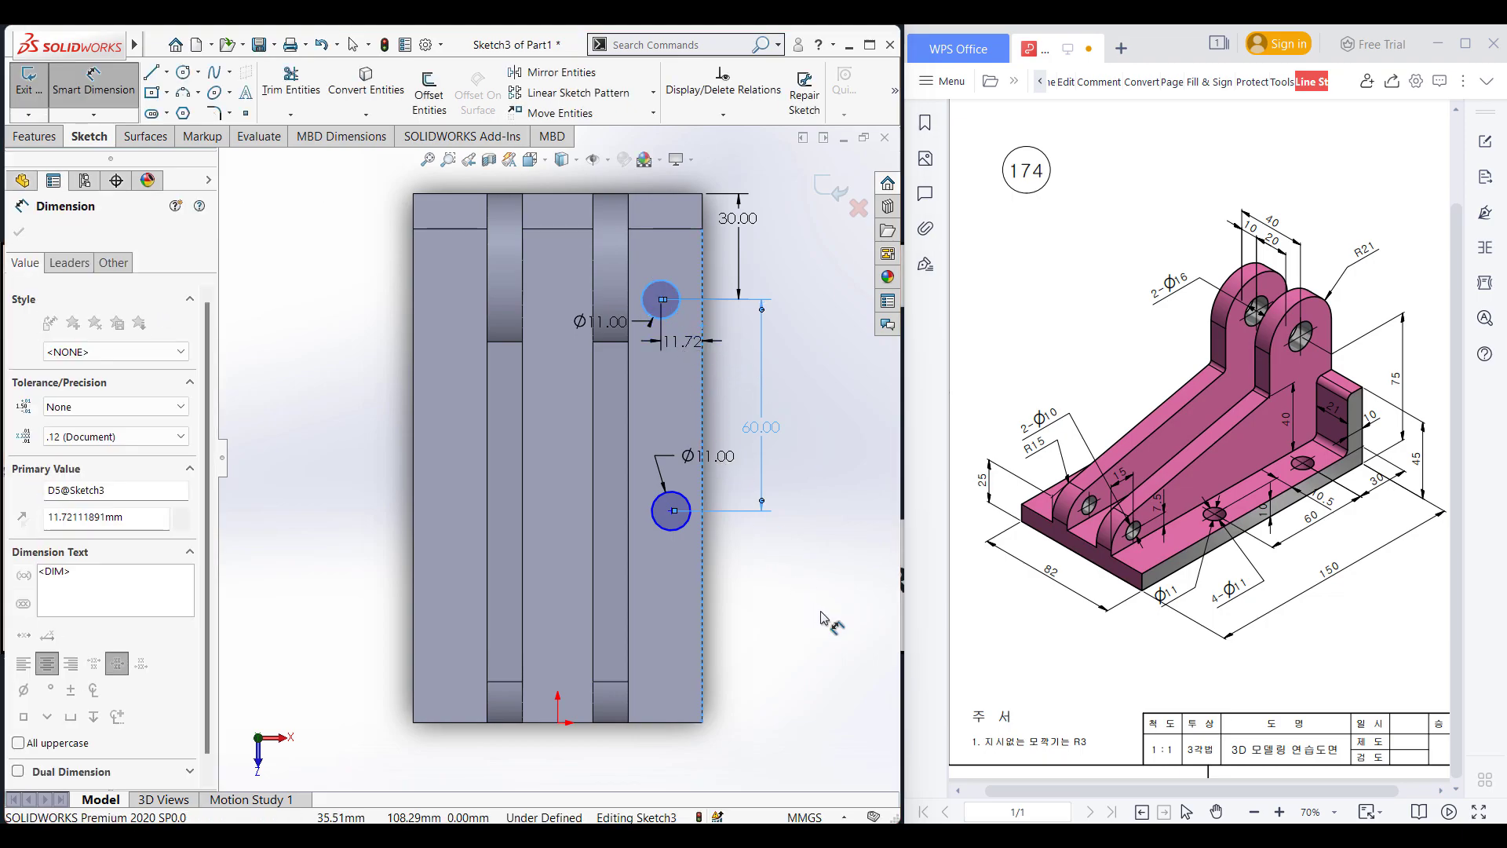
text(10.5)
key(Return)
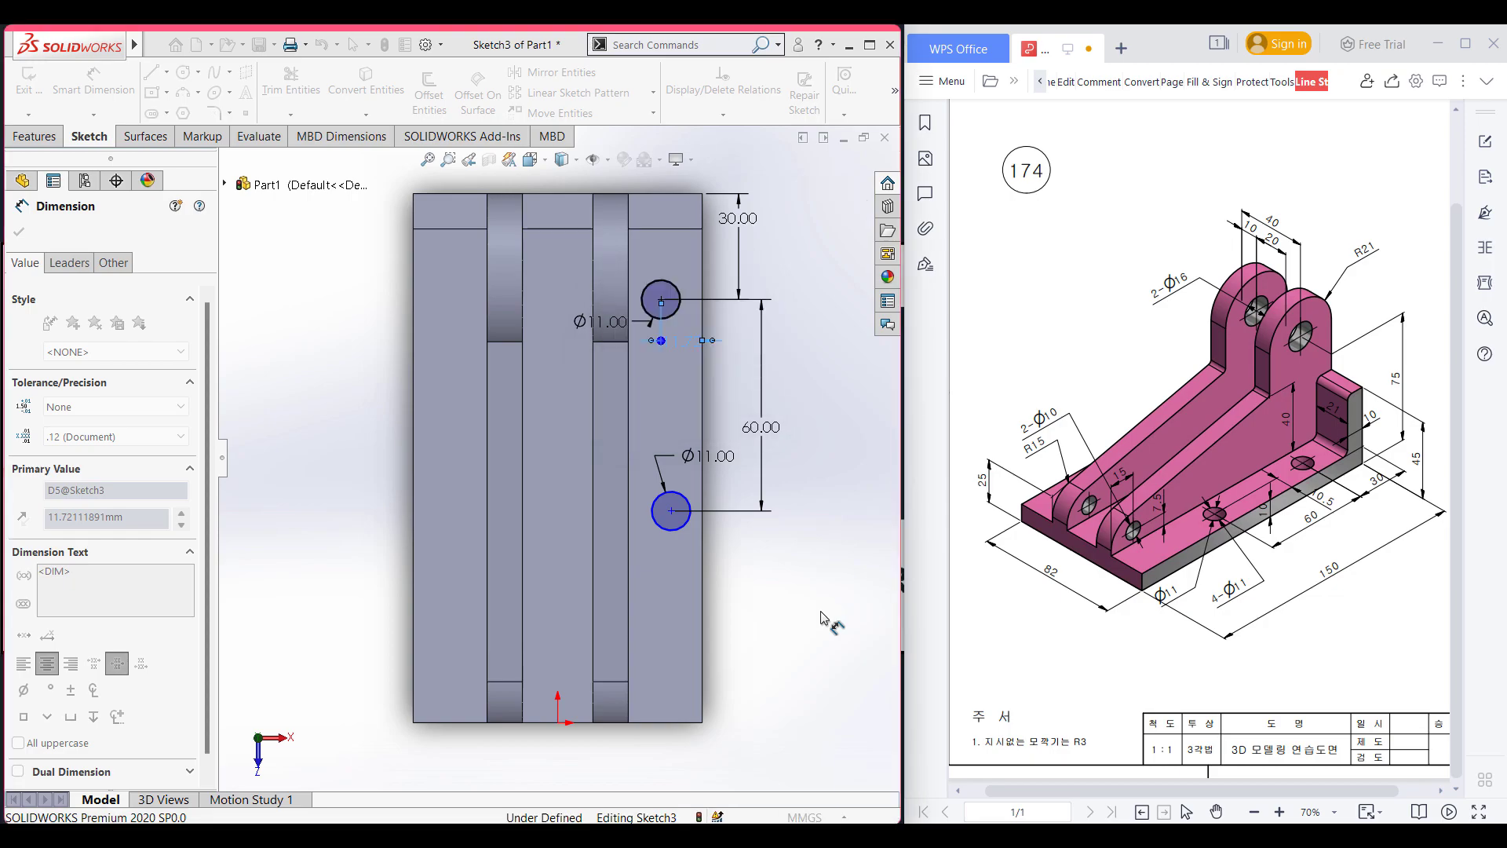
click(692, 529)
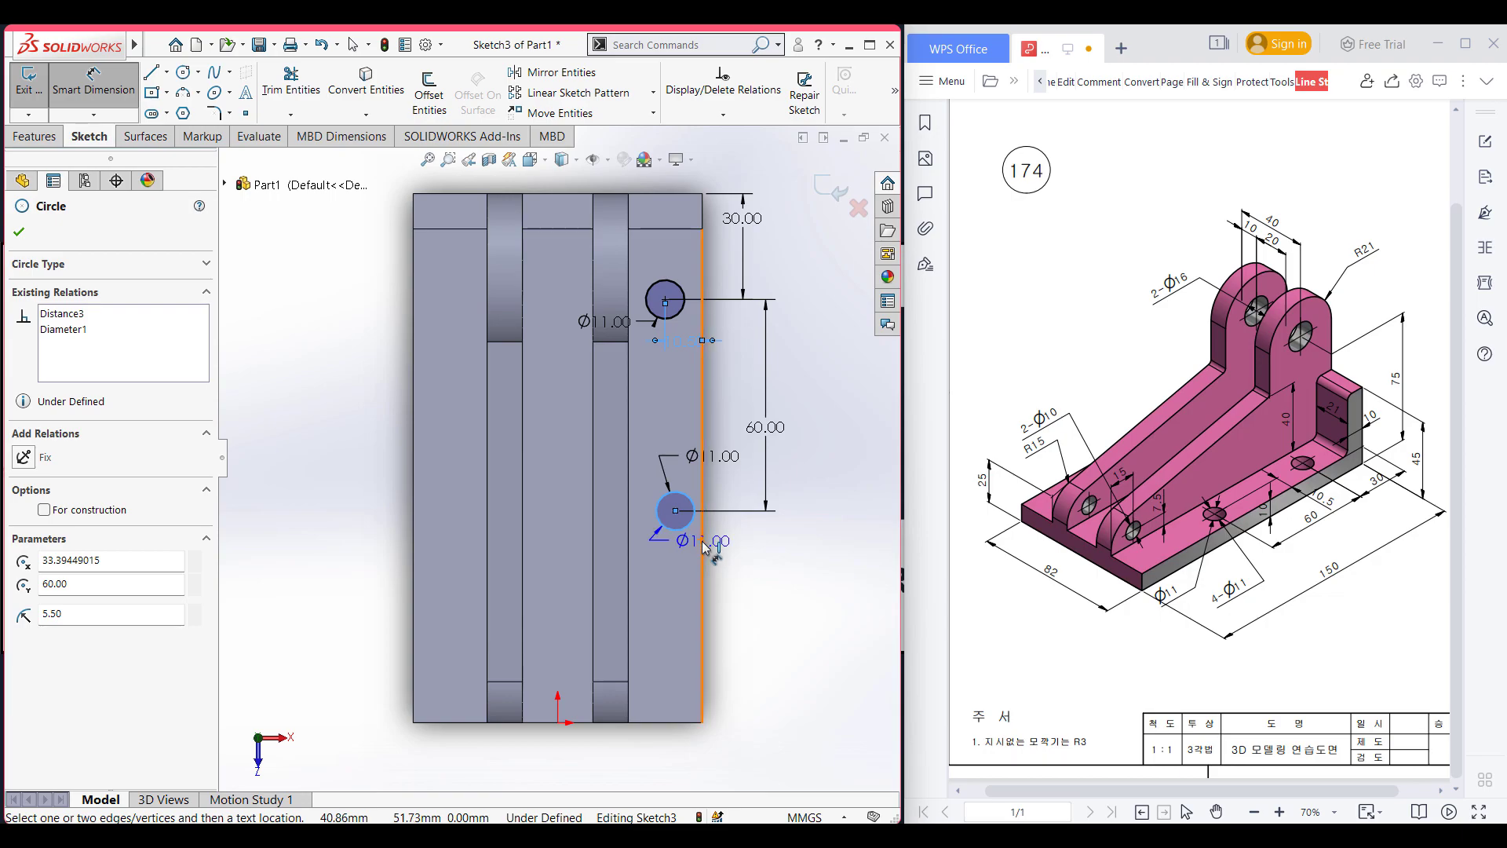
click(702, 544)
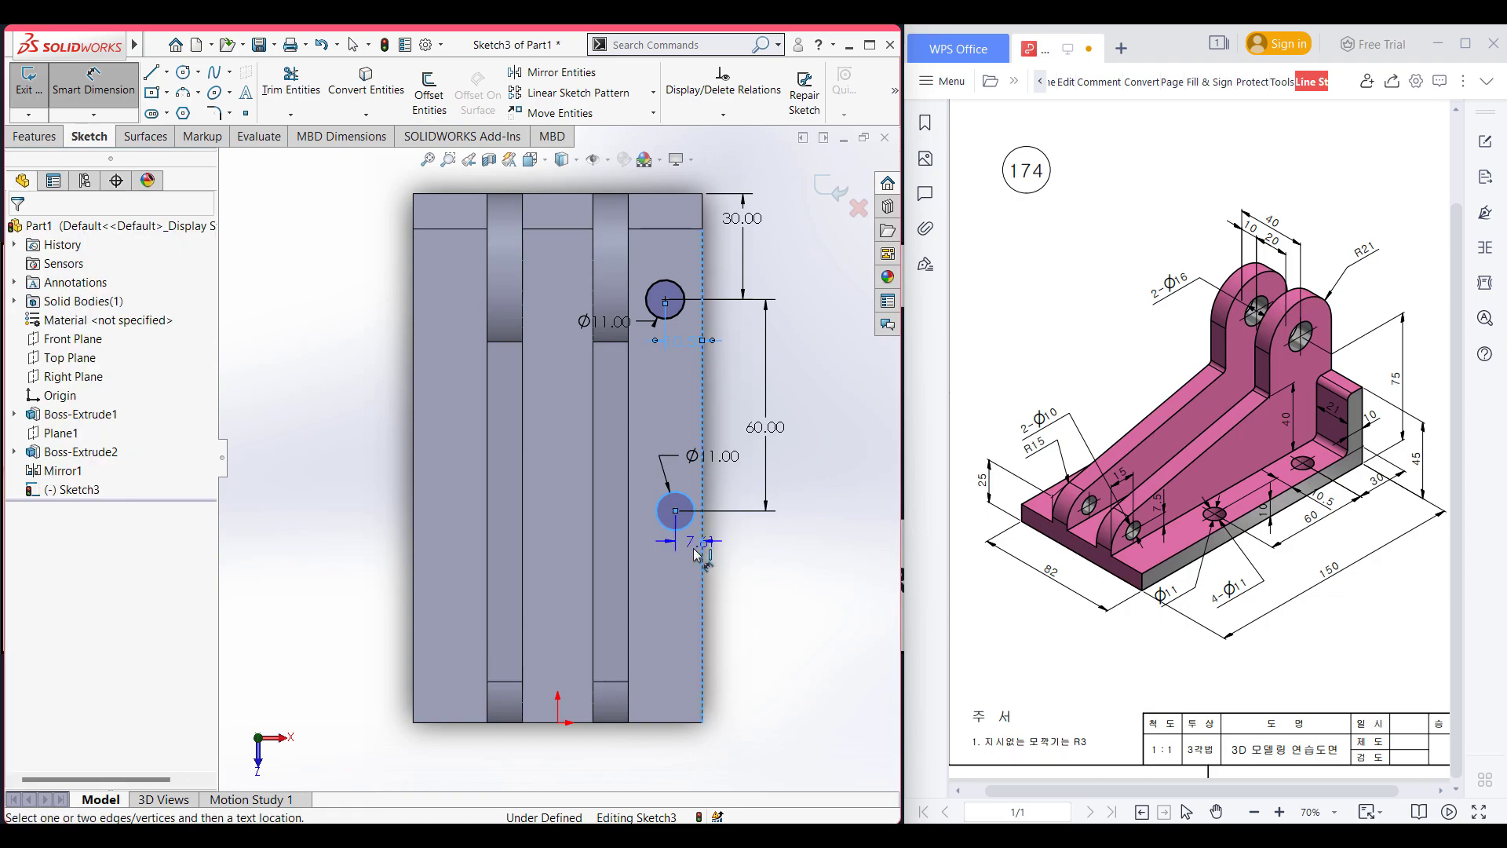
click(800, 573)
text(10.5)
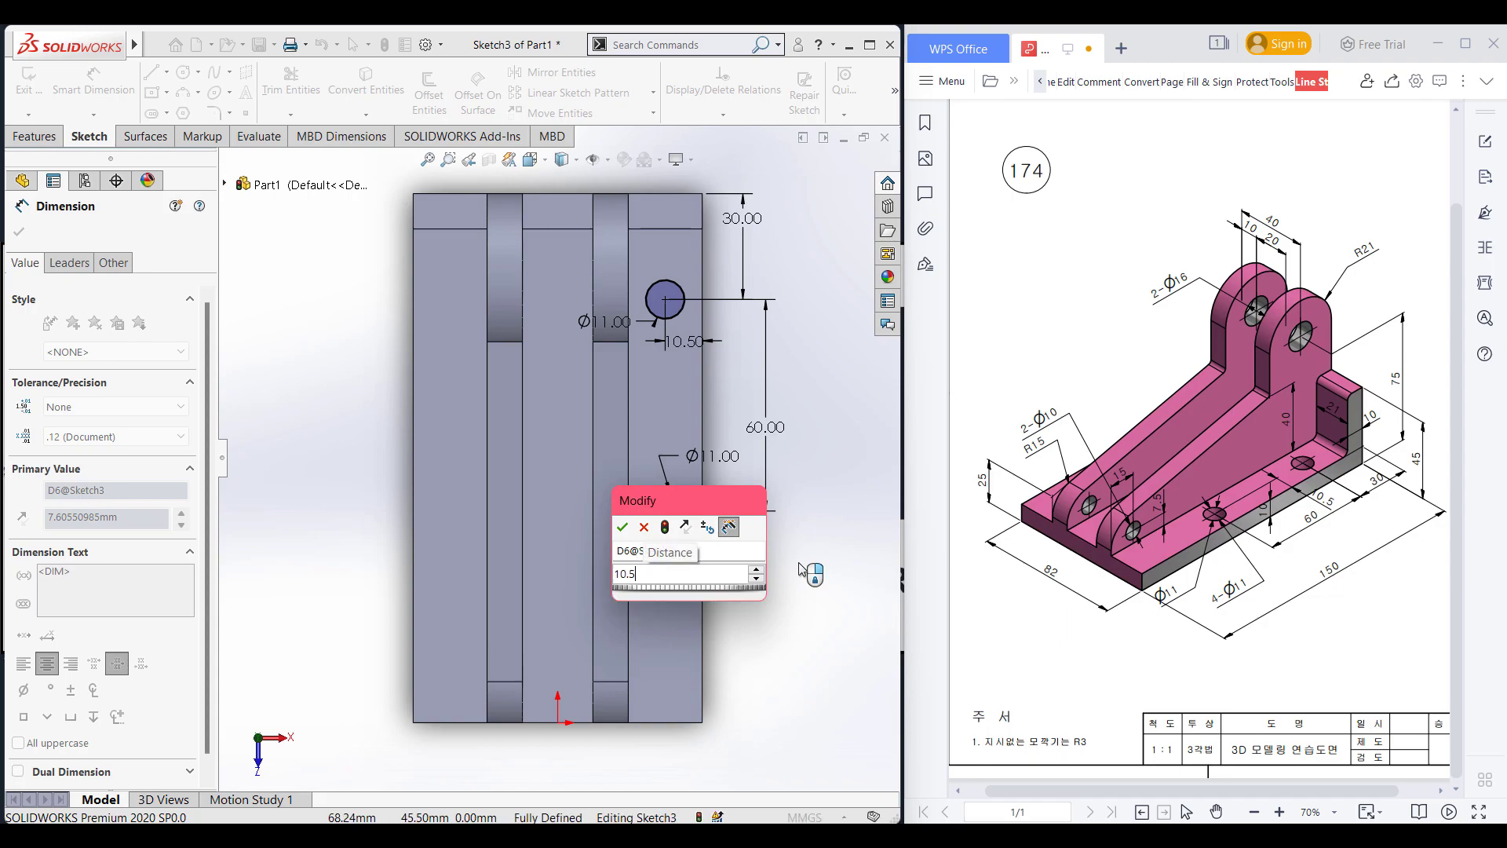
key(Return)
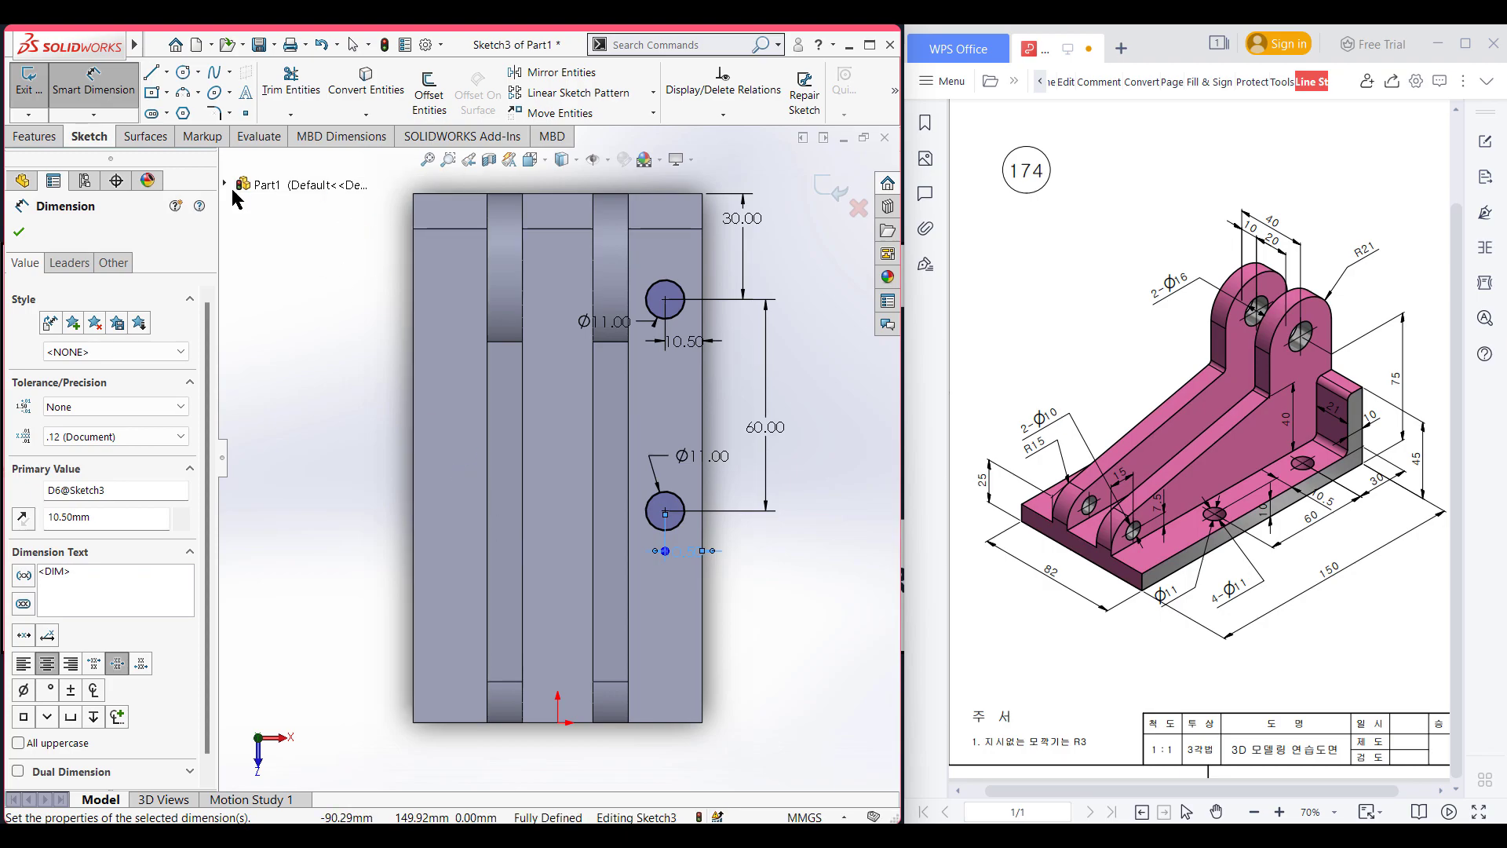
Step: Draw a vertical centerline upward from the origin
click(167, 72)
click(201, 118)
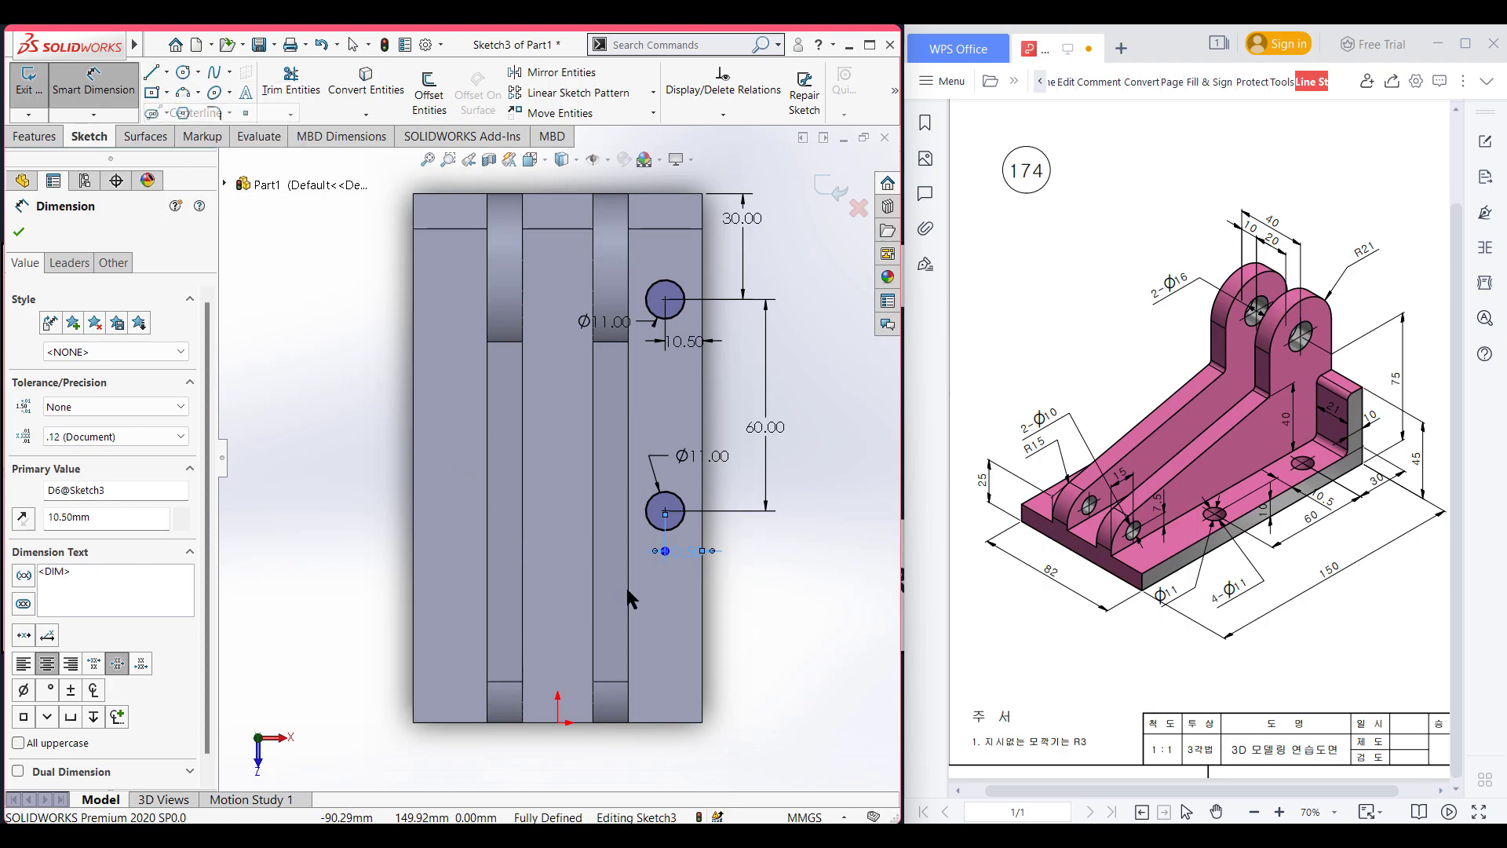
click(558, 722)
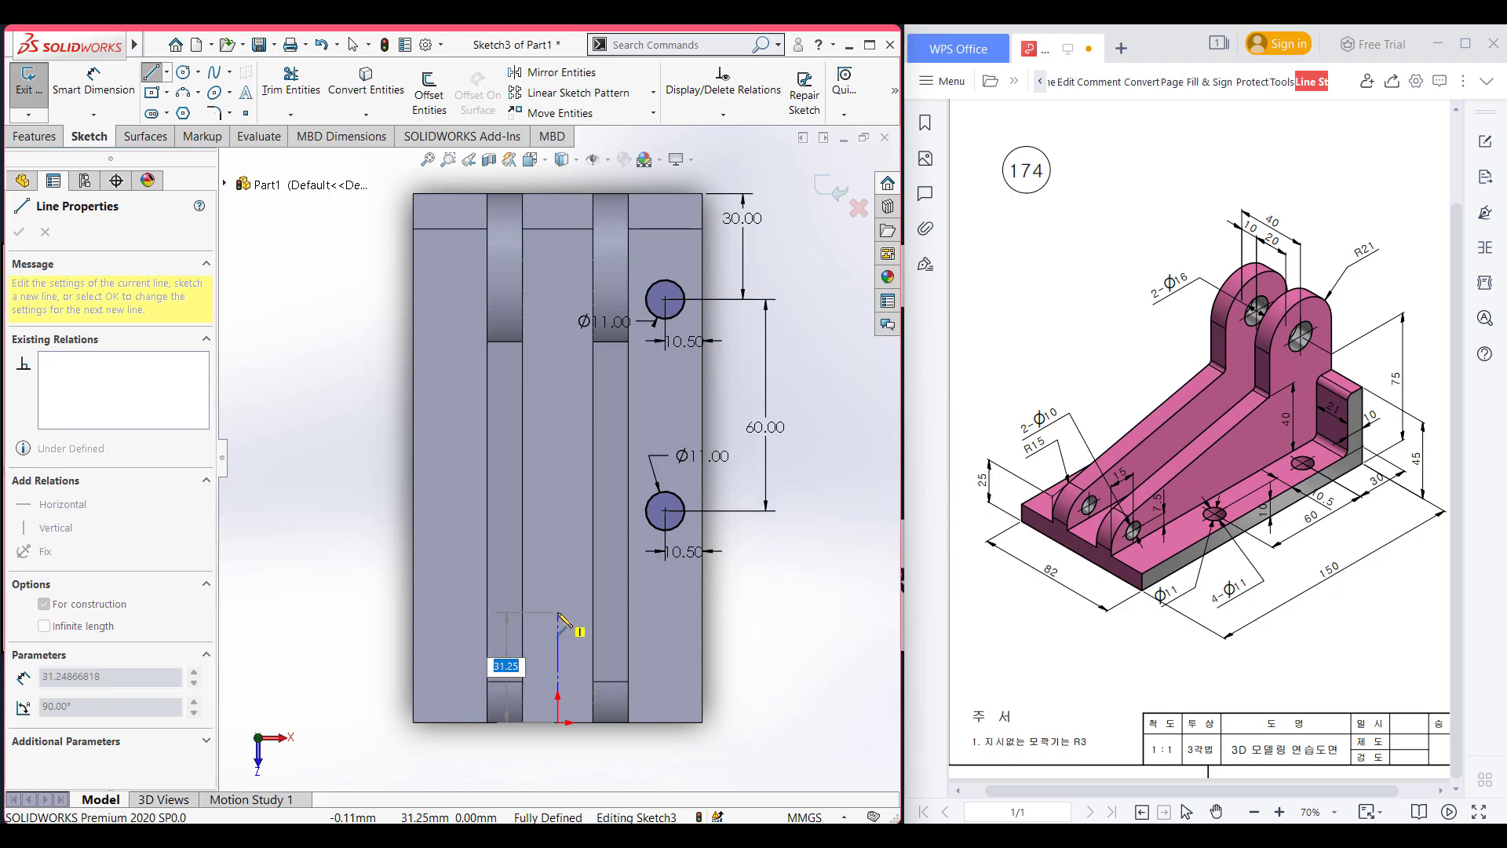
click(558, 612)
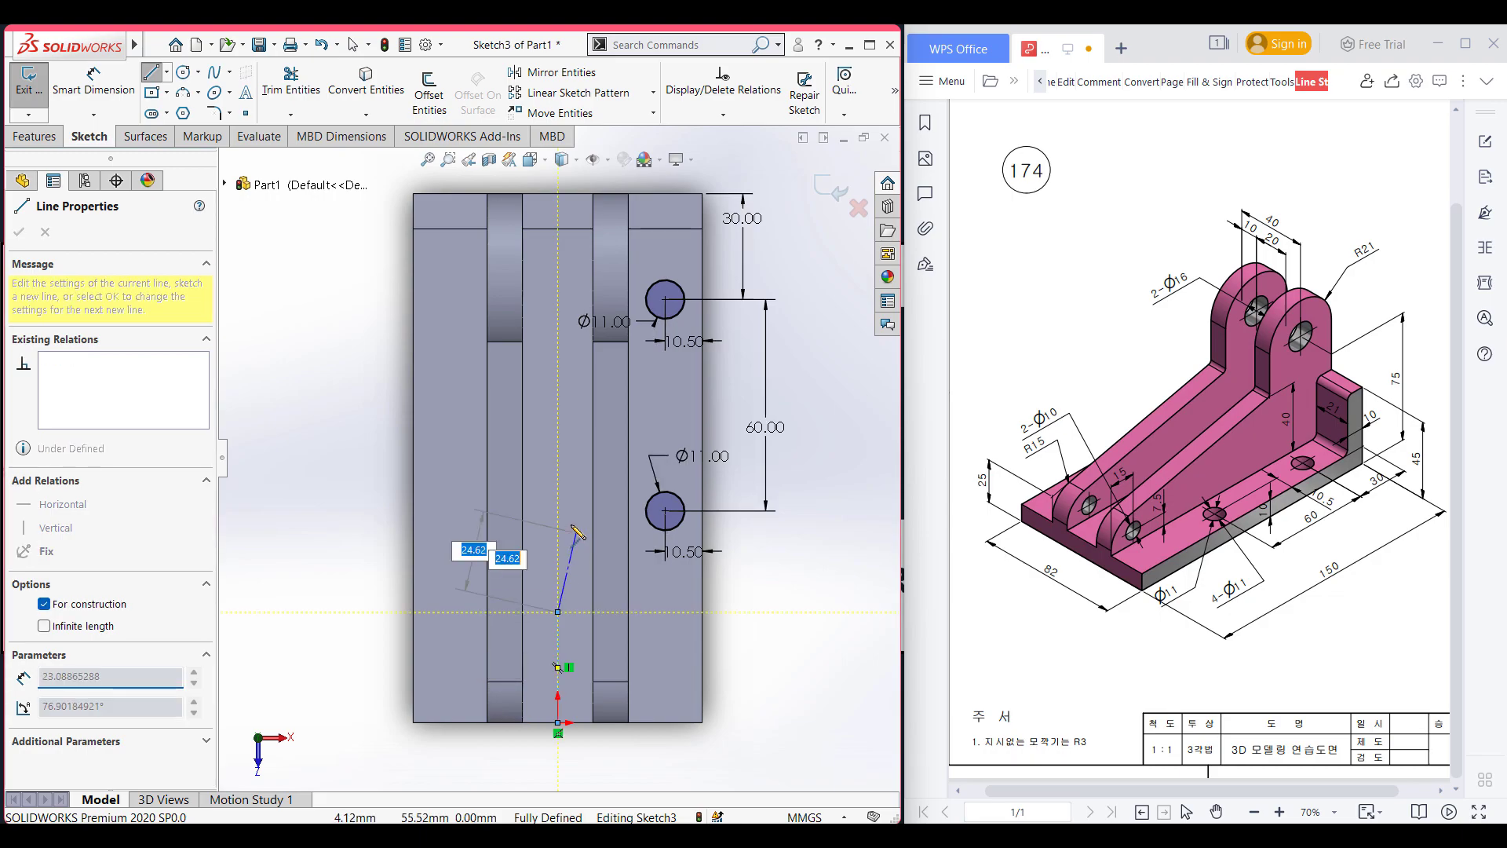
key(Escape)
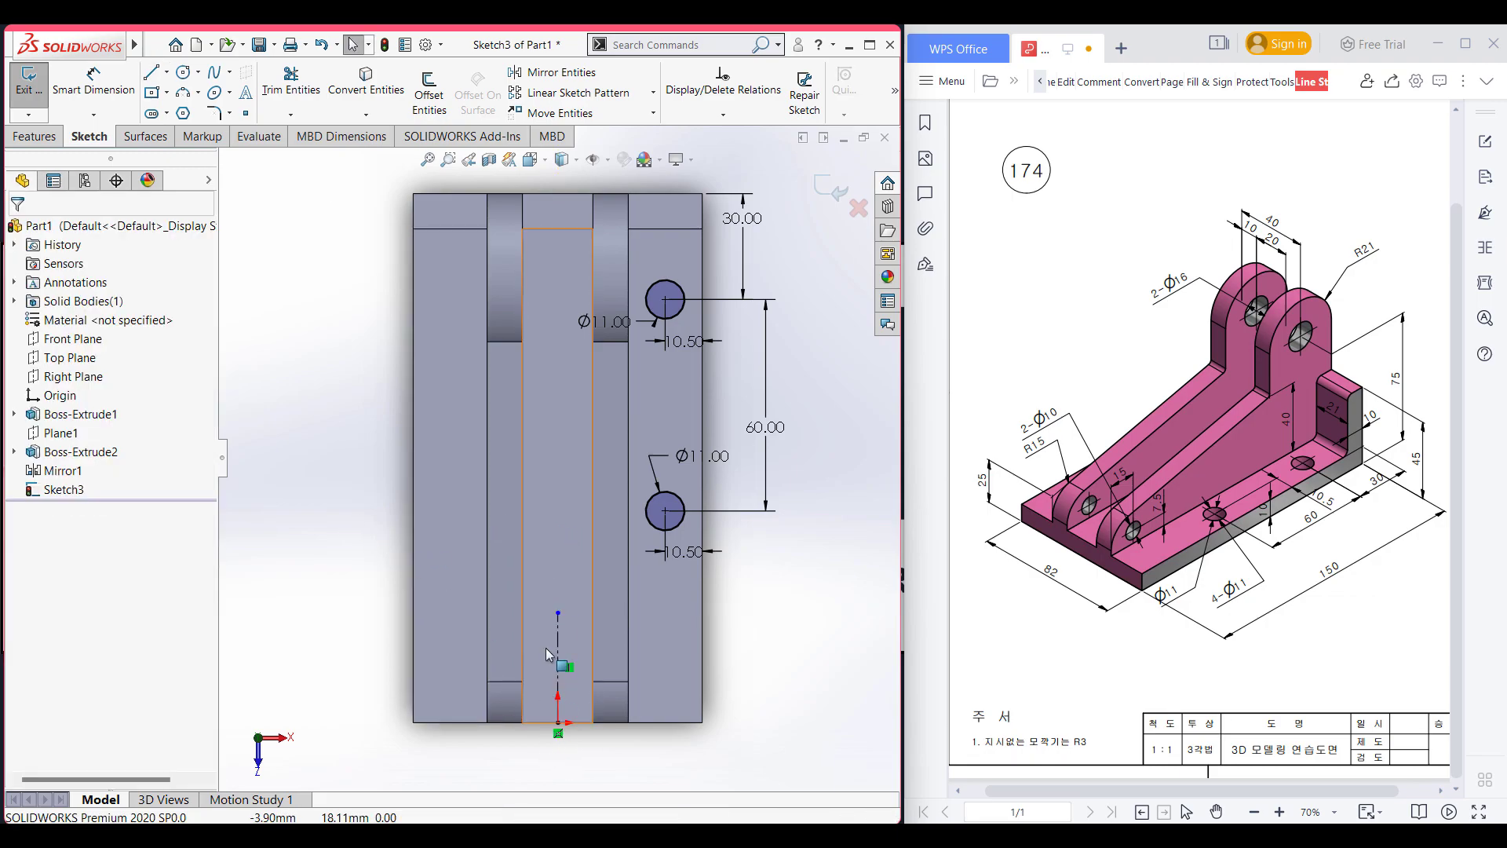
Step: Mirror both hole circles about the centerline, giving four circles, then view isometrically
click(581, 72)
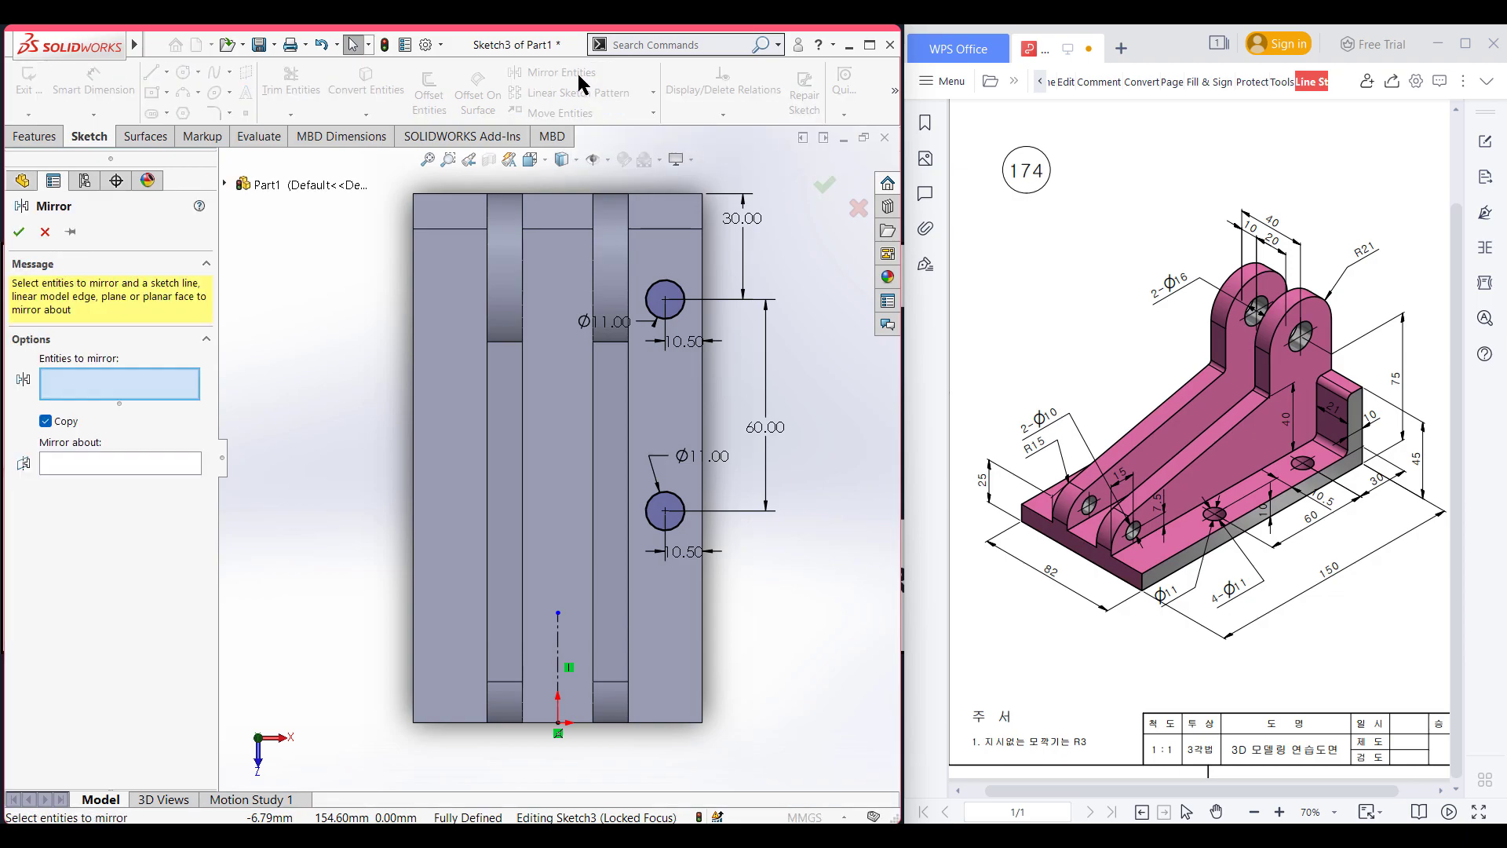
click(681, 311)
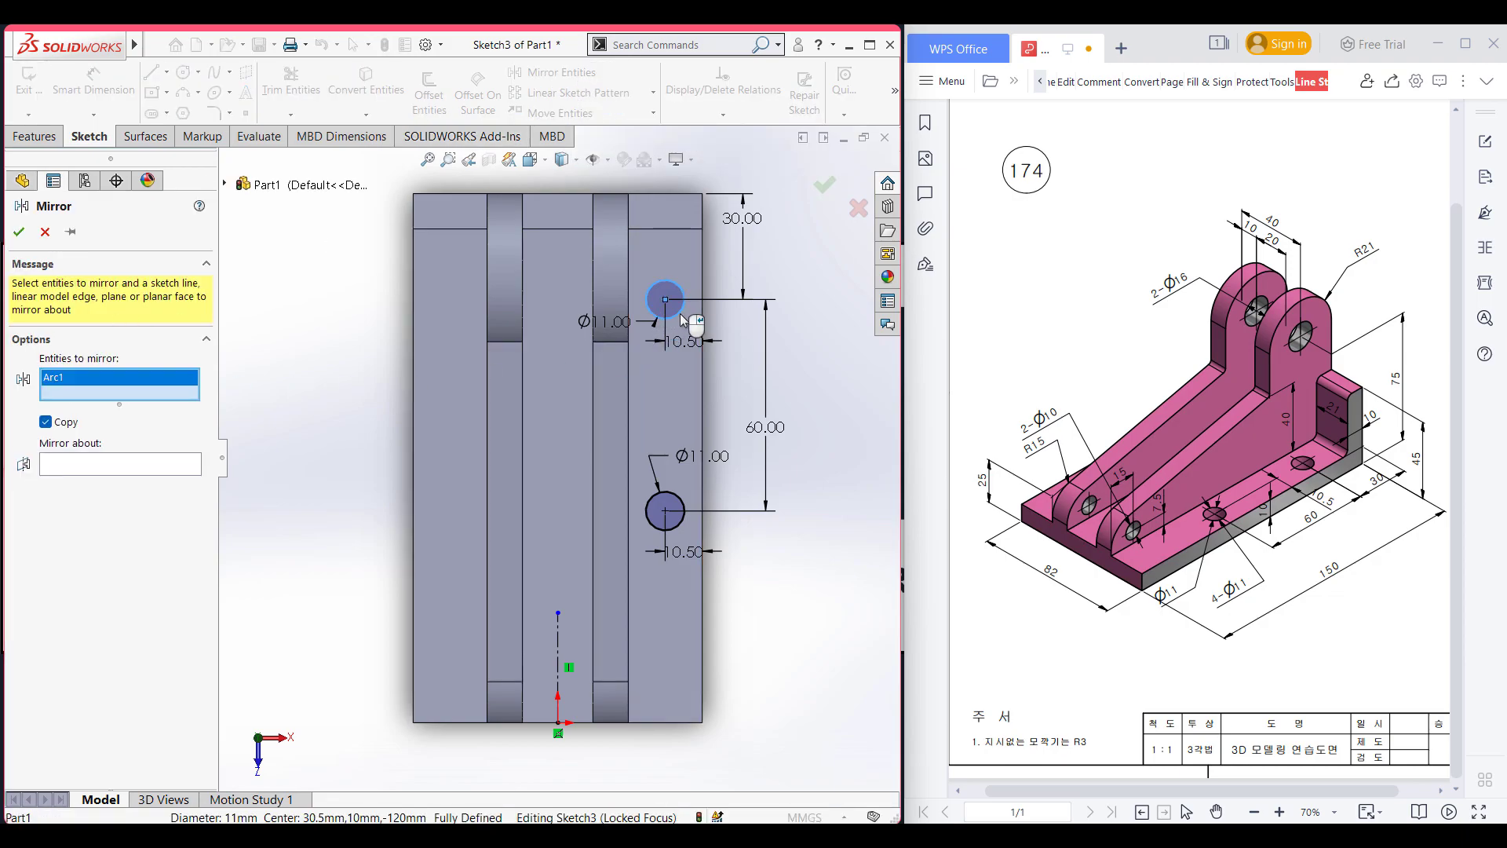
click(677, 523)
click(129, 482)
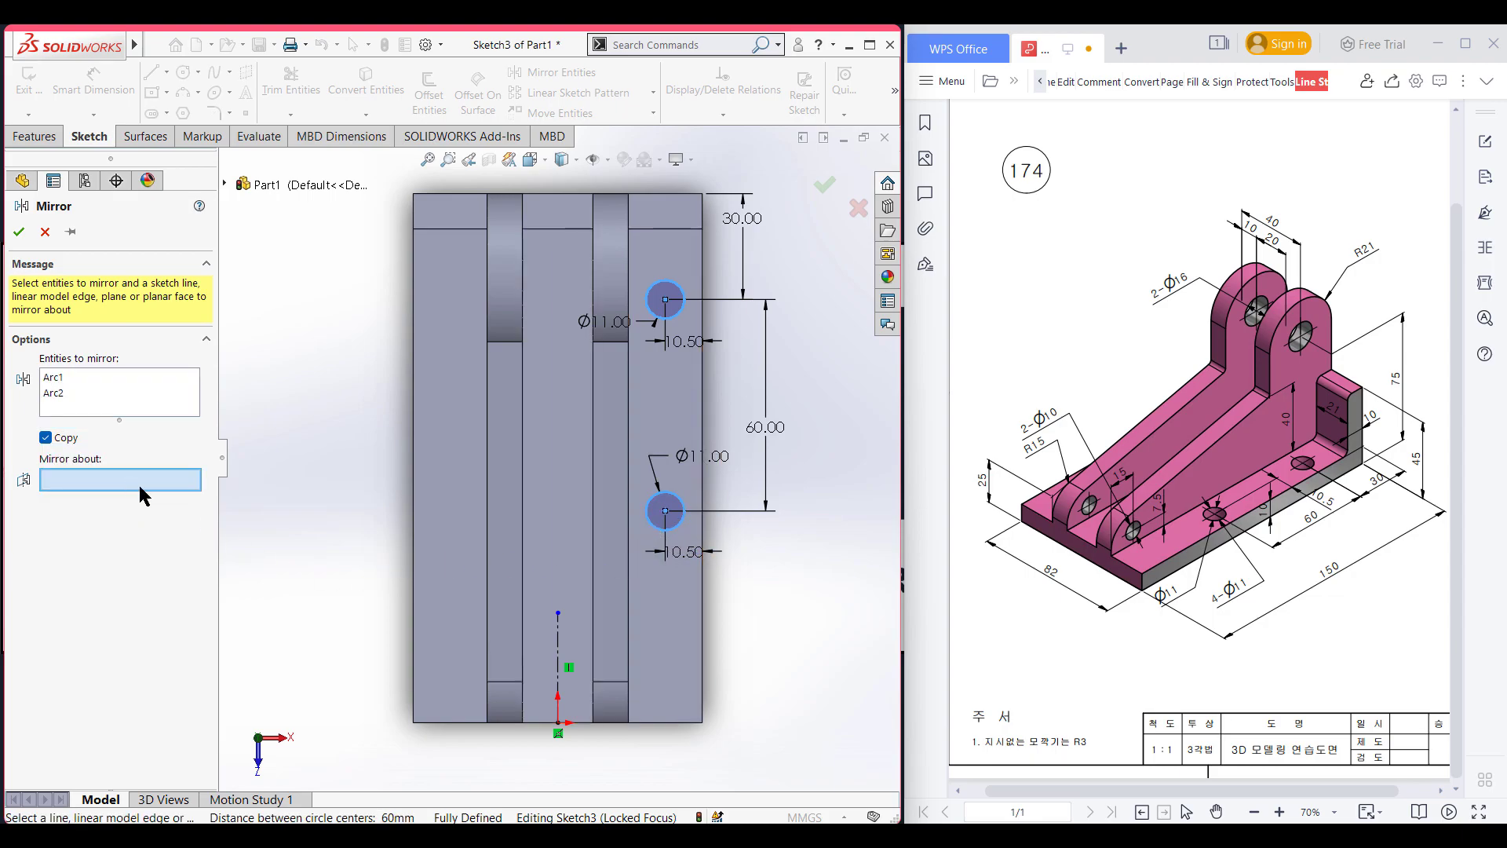
click(558, 675)
key(Return)
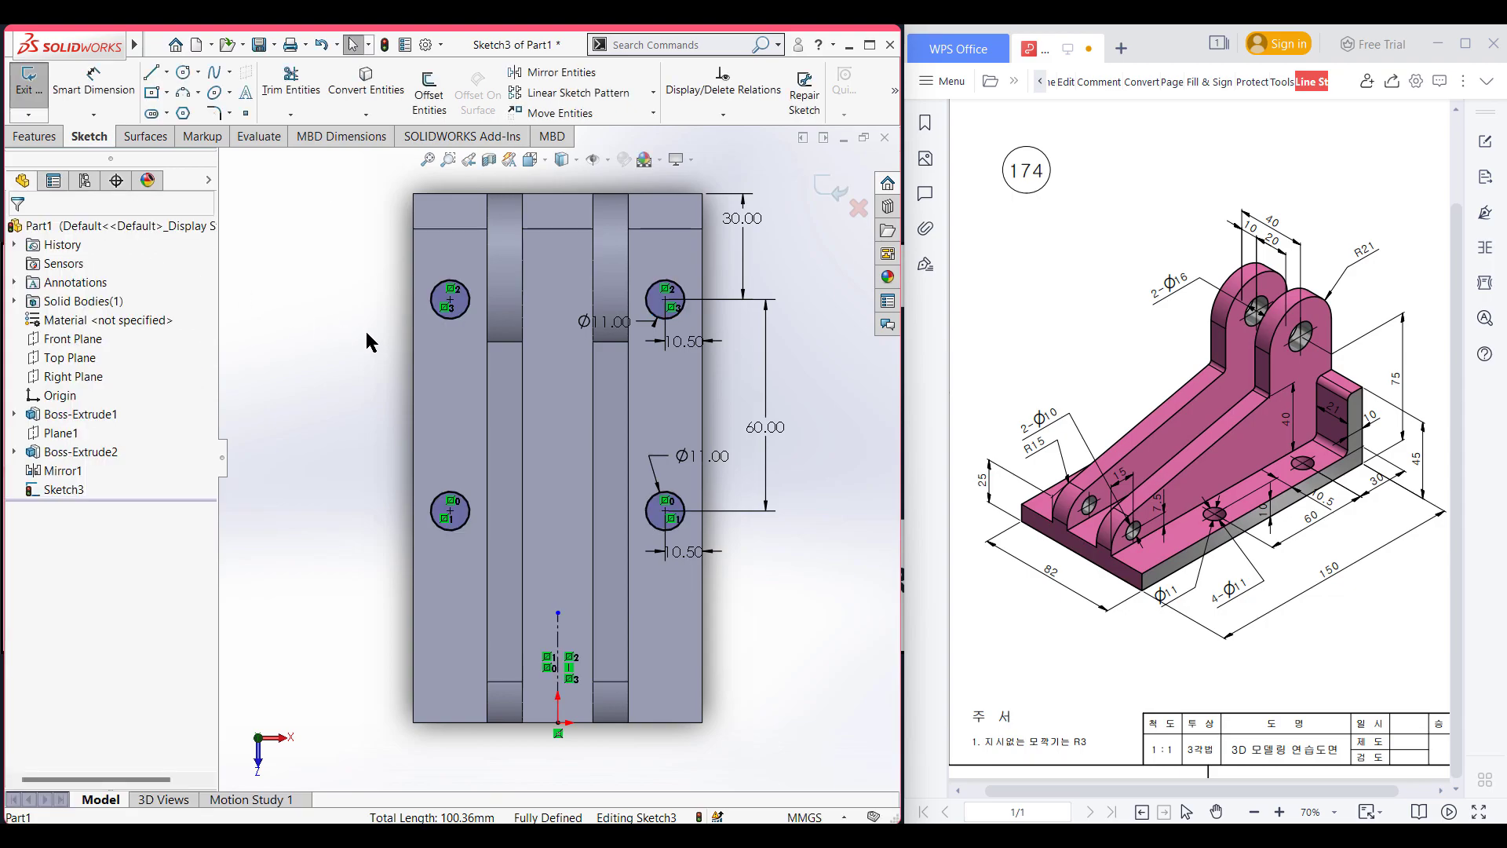
key(ctrl+7)
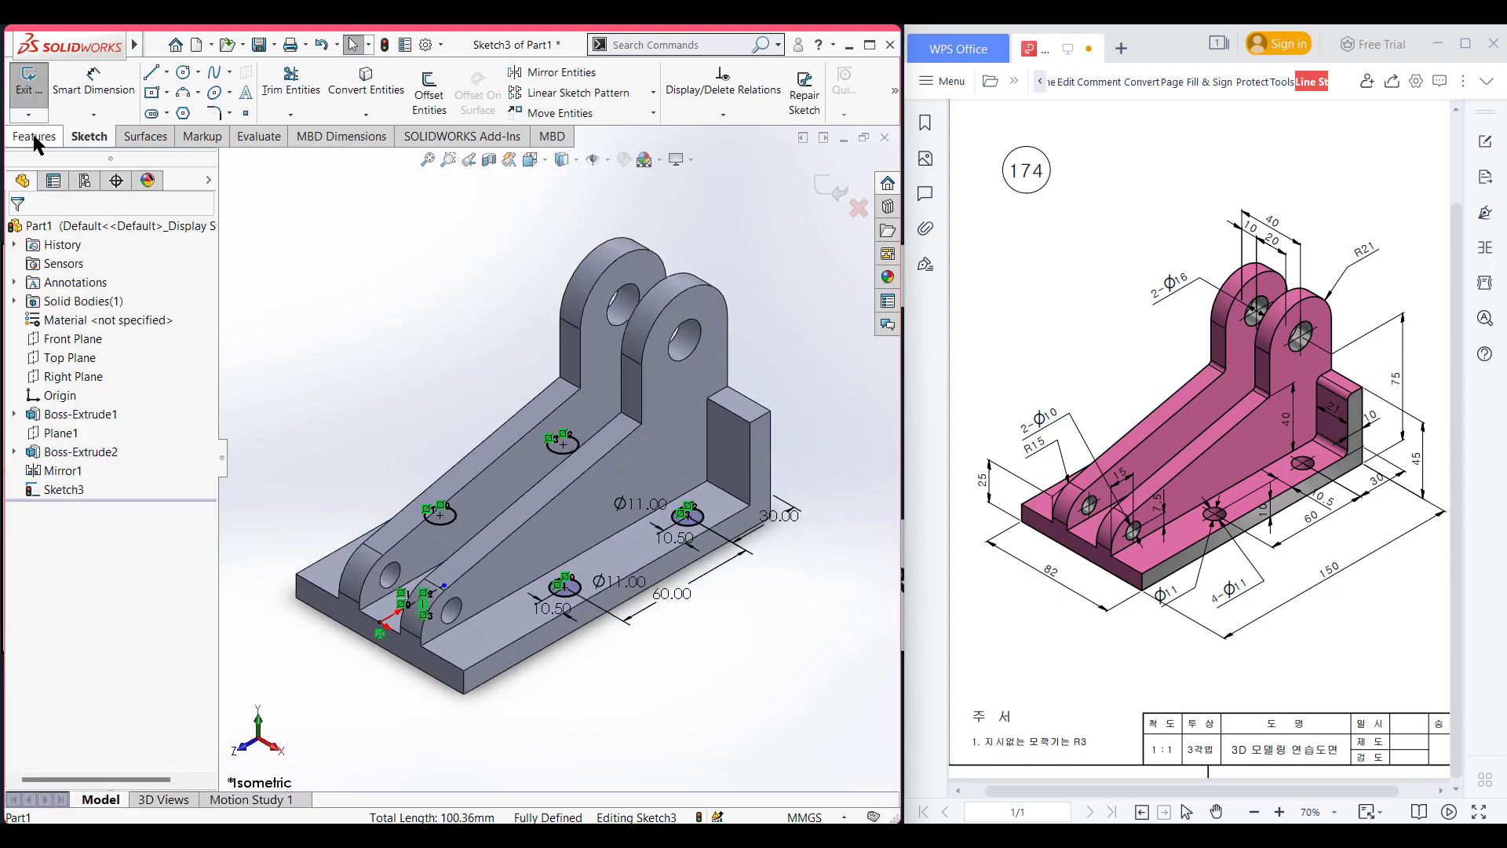
Step: Extrude-cut the four Ø11 circles Through All – Both as Cut-Extrude1
click(35, 136)
click(280, 106)
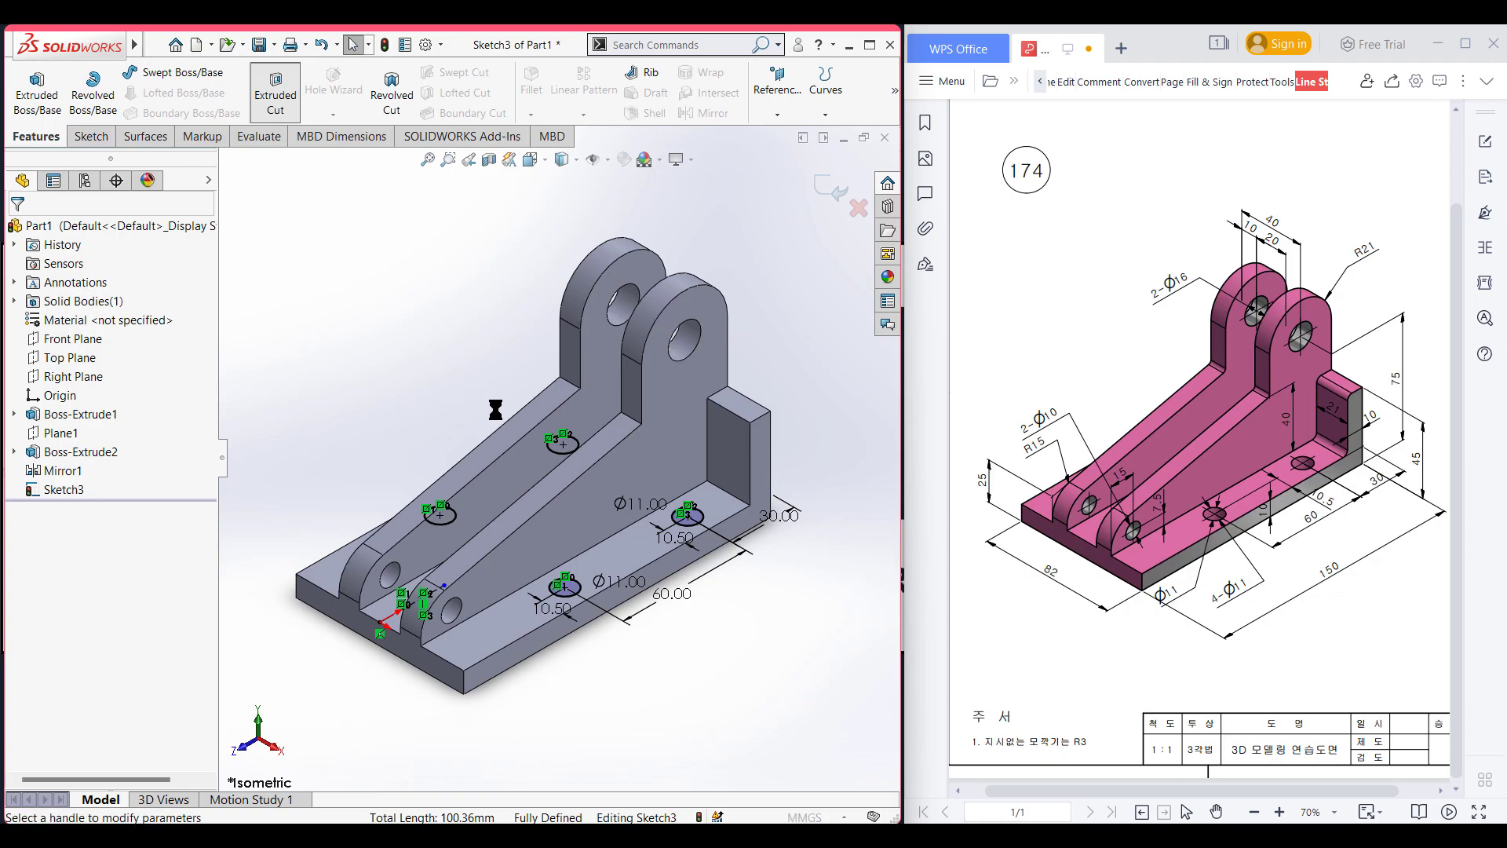
click(164, 341)
click(86, 380)
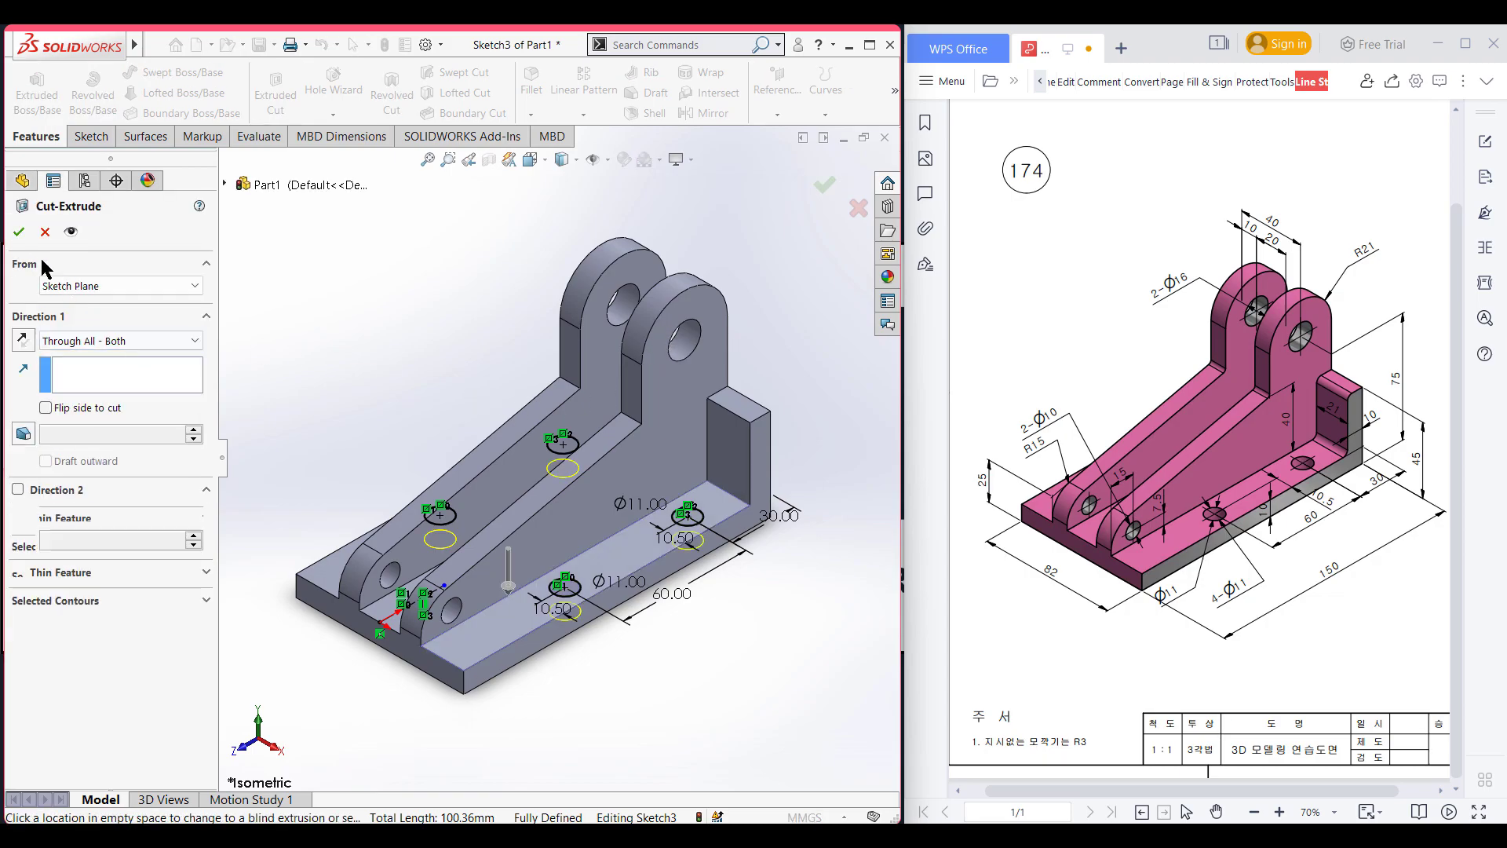
click(19, 232)
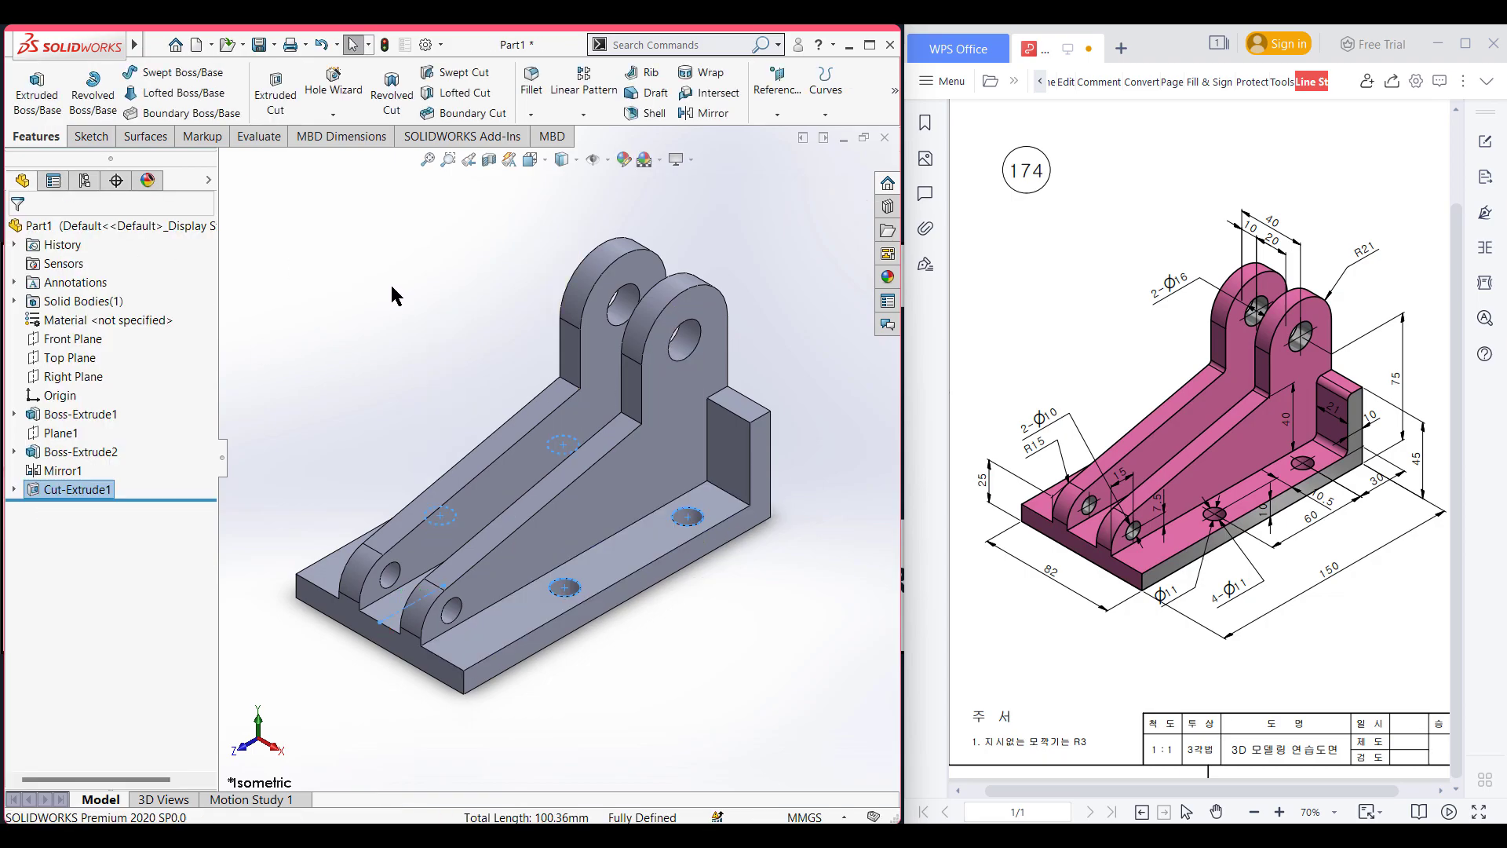
click(422, 285)
mouse_move(426, 292)
middle_down()
mouse_move(447, 298)
mouse_move(405, 309)
middle_up()
key(ctrl+7)
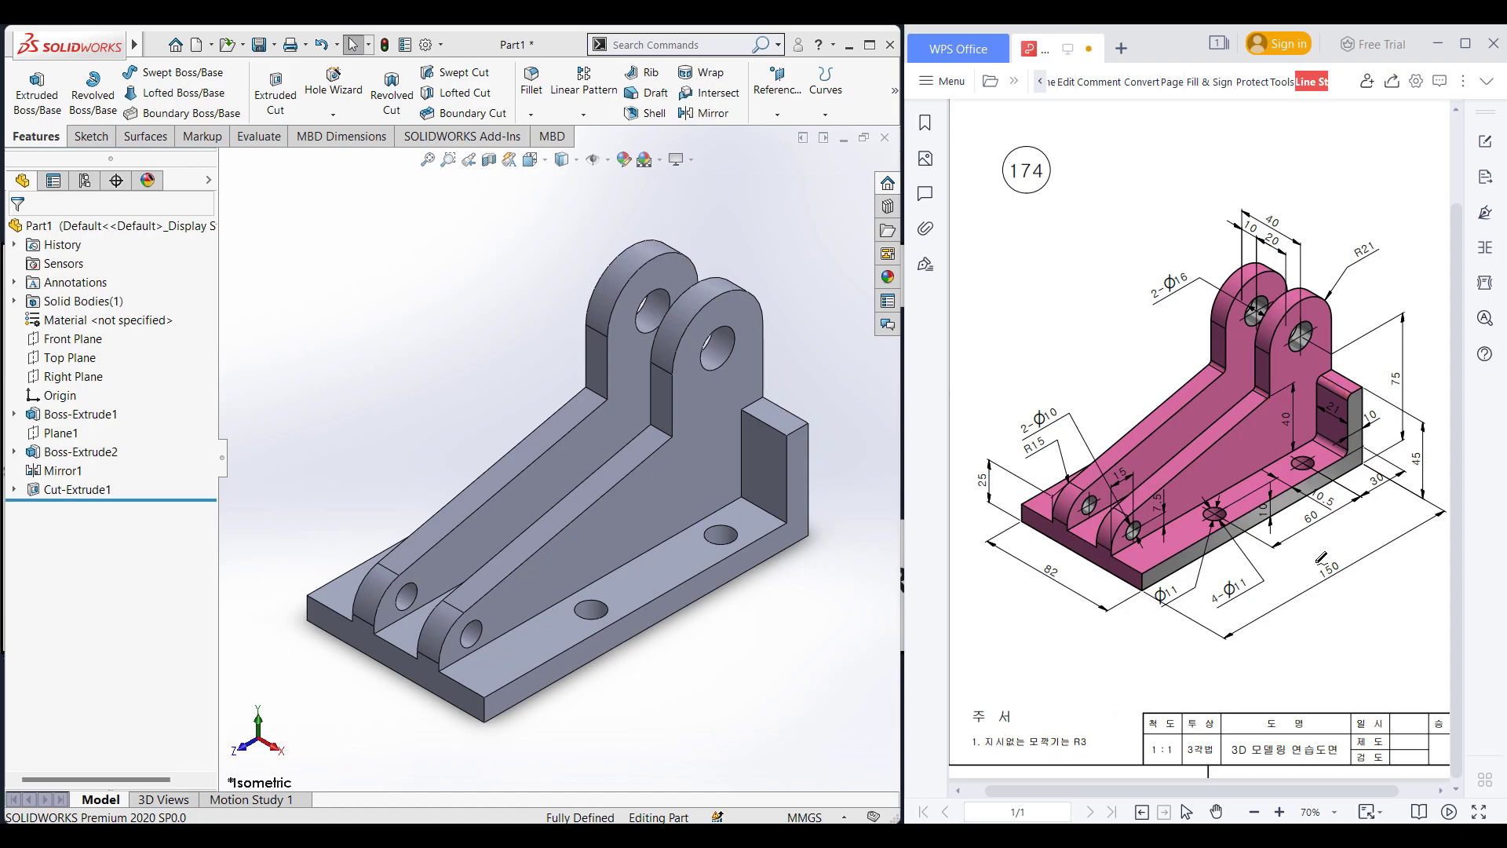
Step: Apply 3 mm fillets to five edges on the back wall and ribs as Fillet1
click(534, 88)
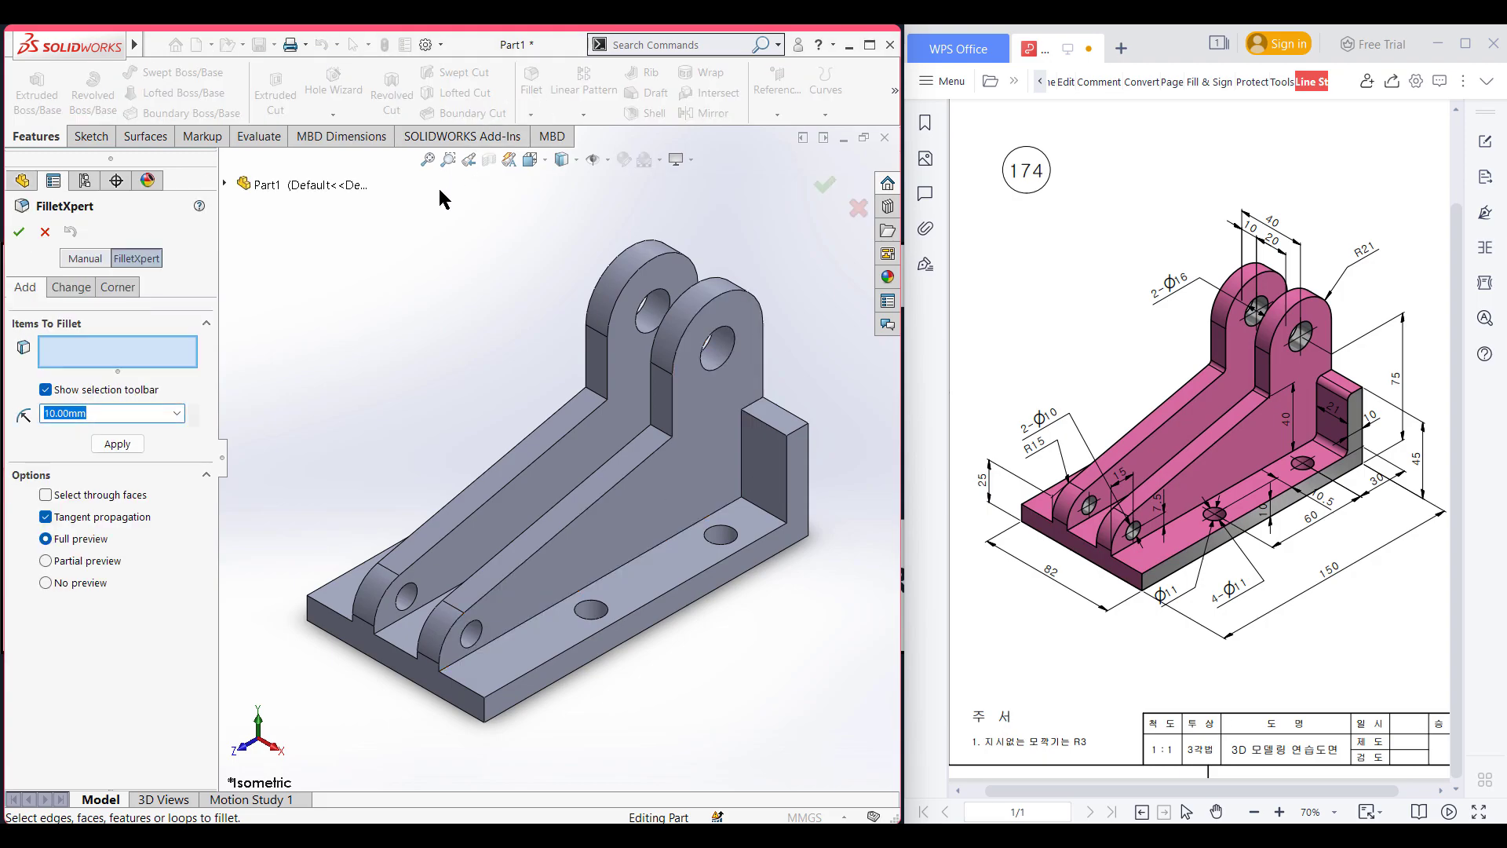
click(773, 422)
middle_drag(515, 393, 511, 313)
click(511, 314)
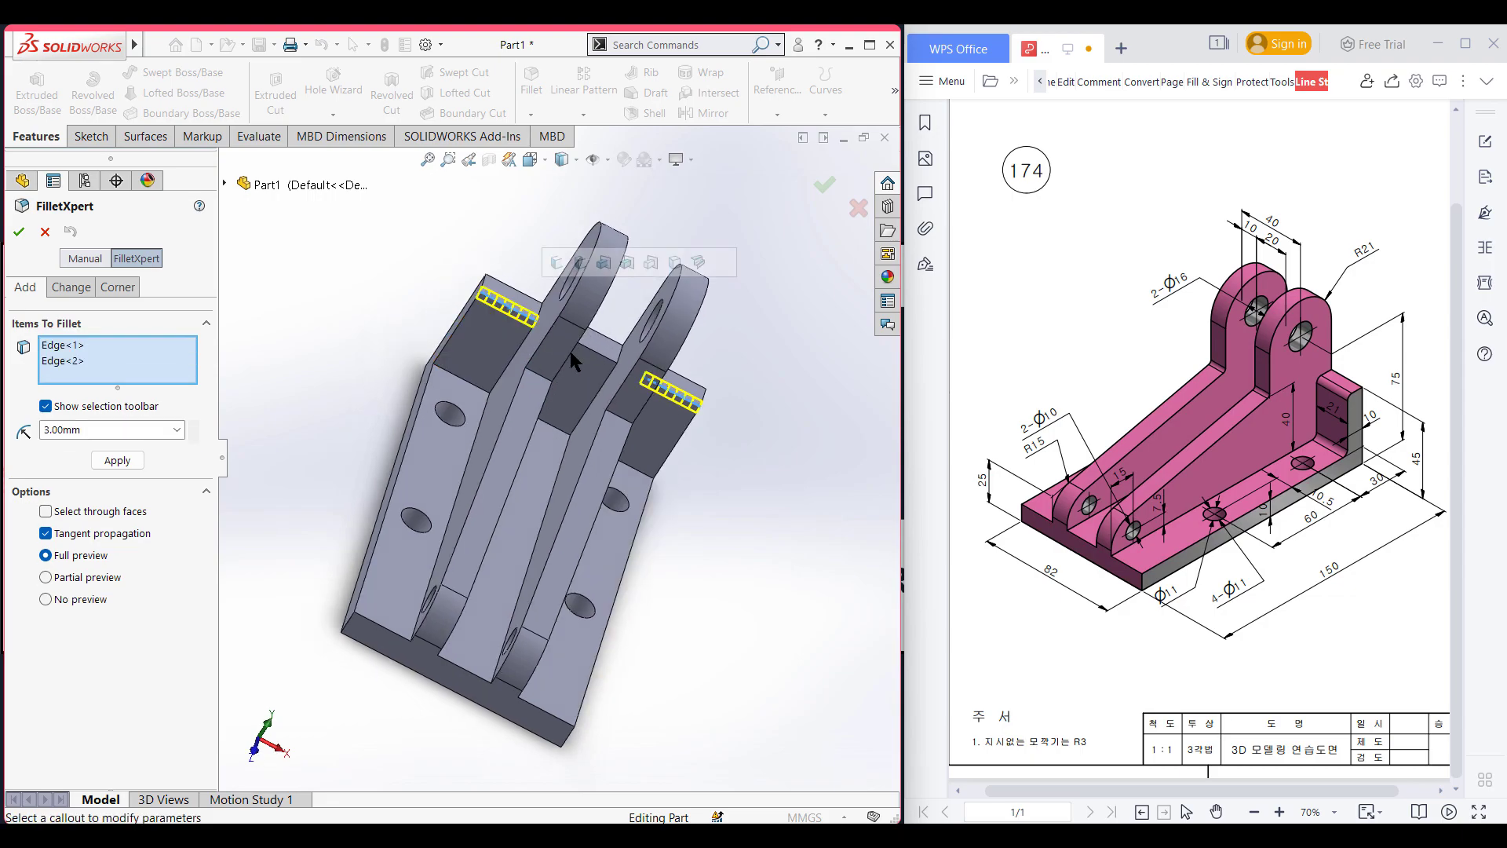
click(591, 350)
middle_drag(691, 434, 651, 408)
click(639, 425)
middle_drag(793, 507, 690, 461)
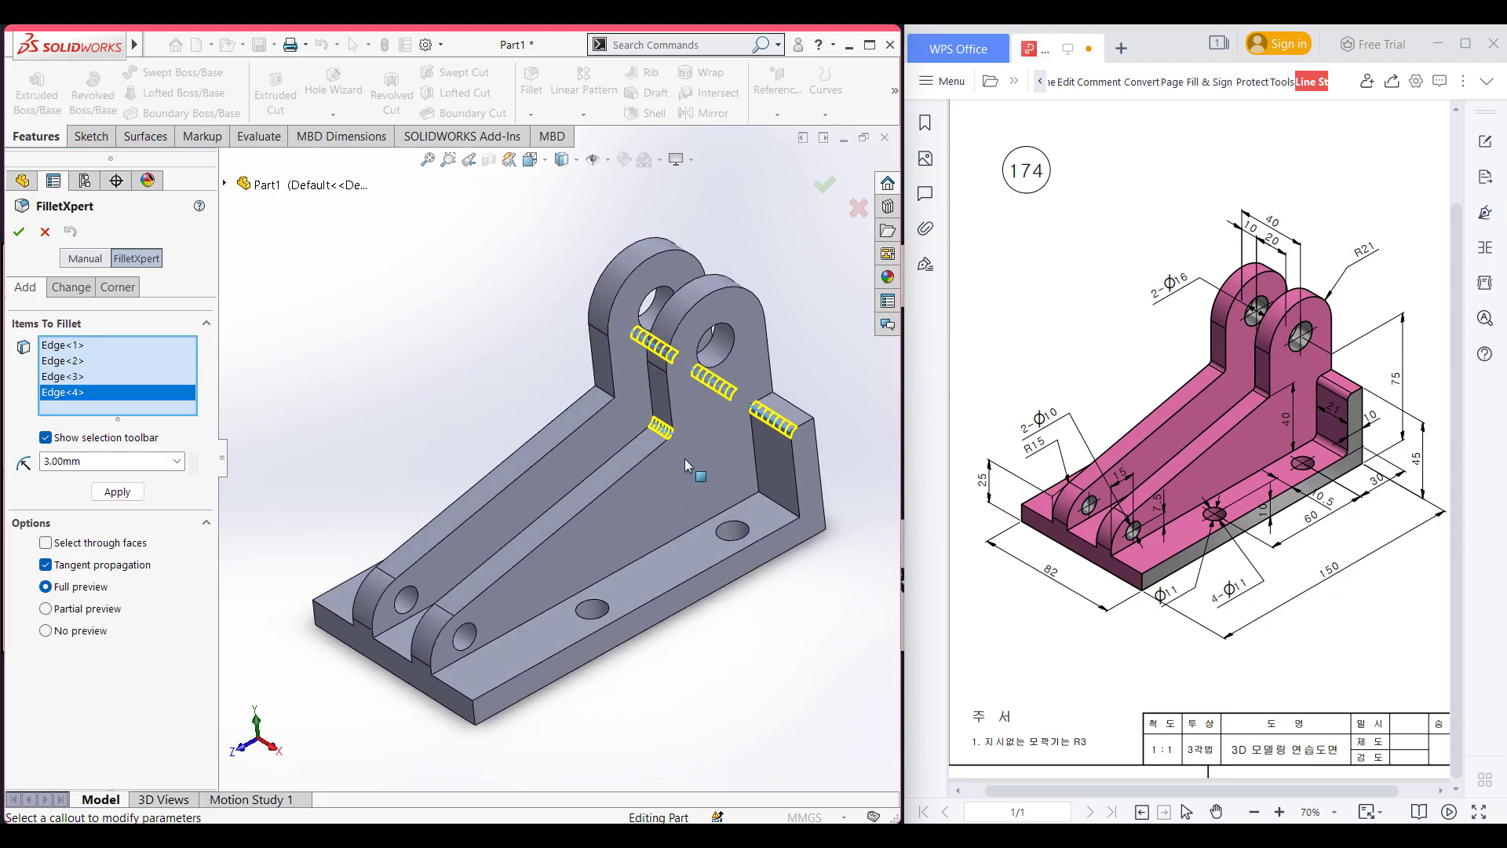
click(602, 404)
click(22, 236)
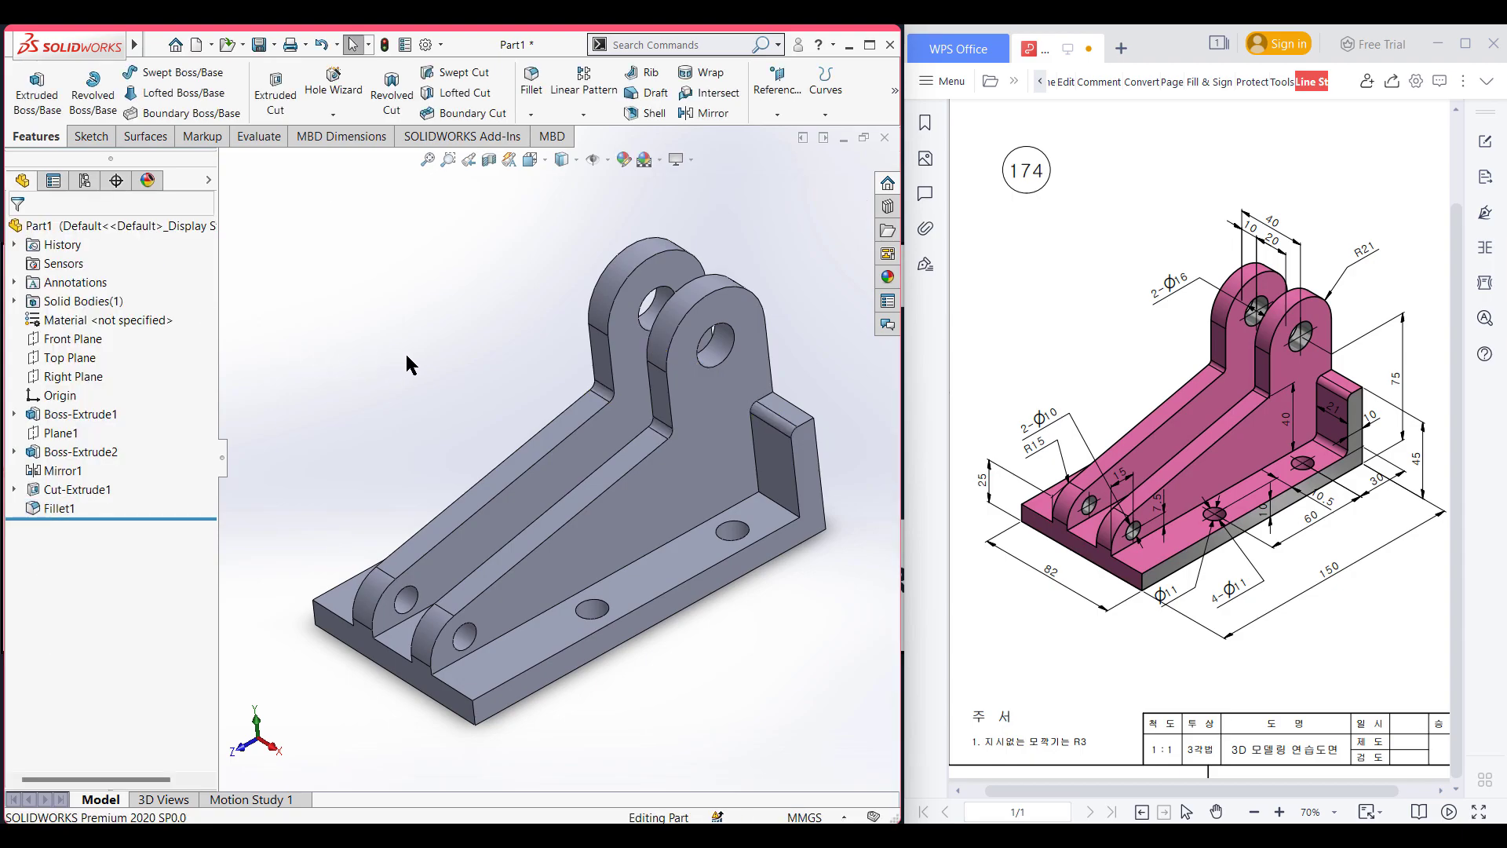
key(ctrl+7)
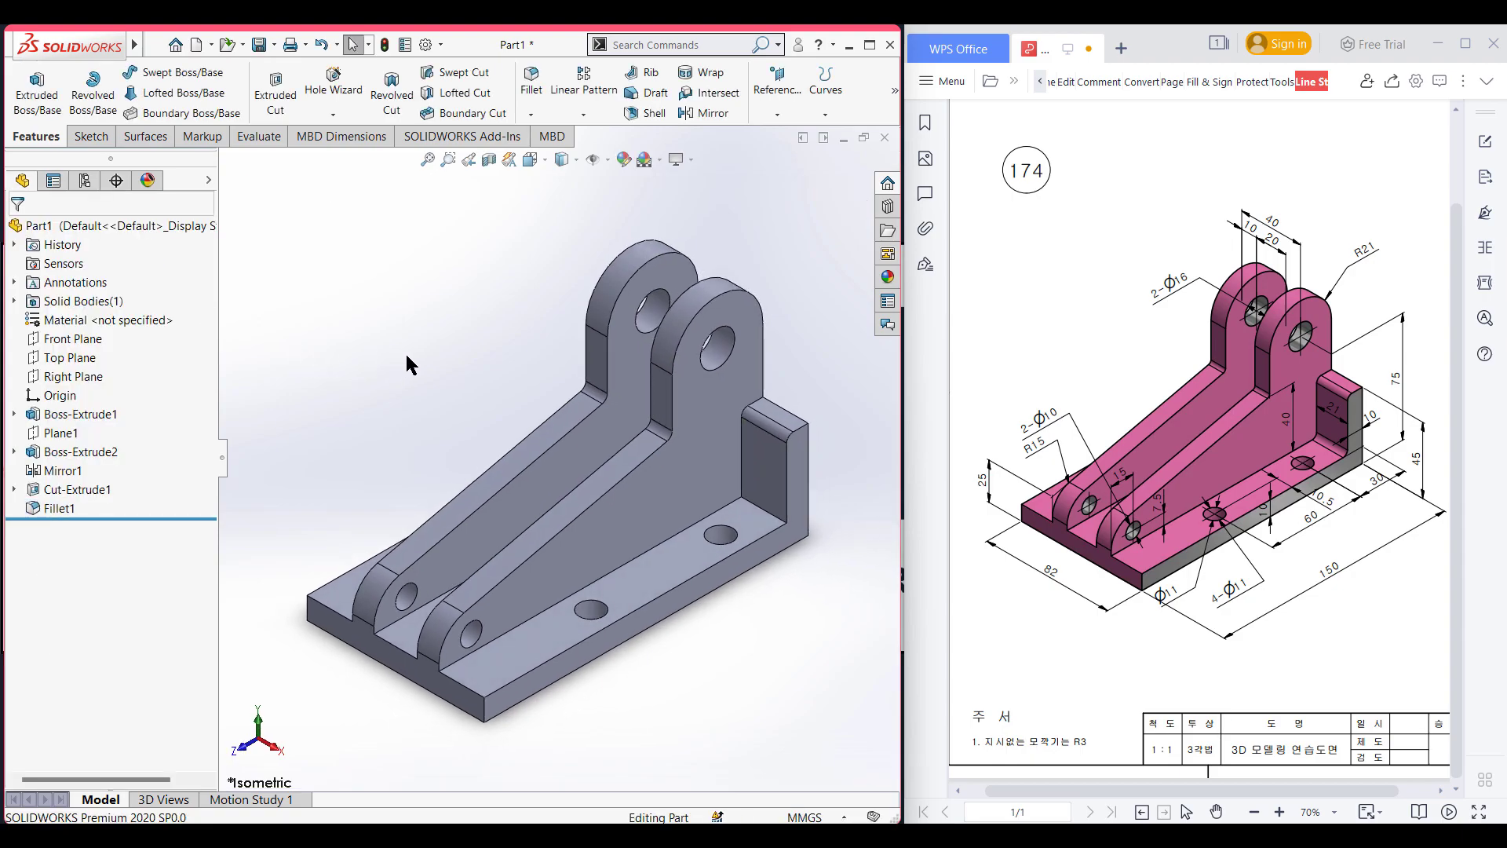